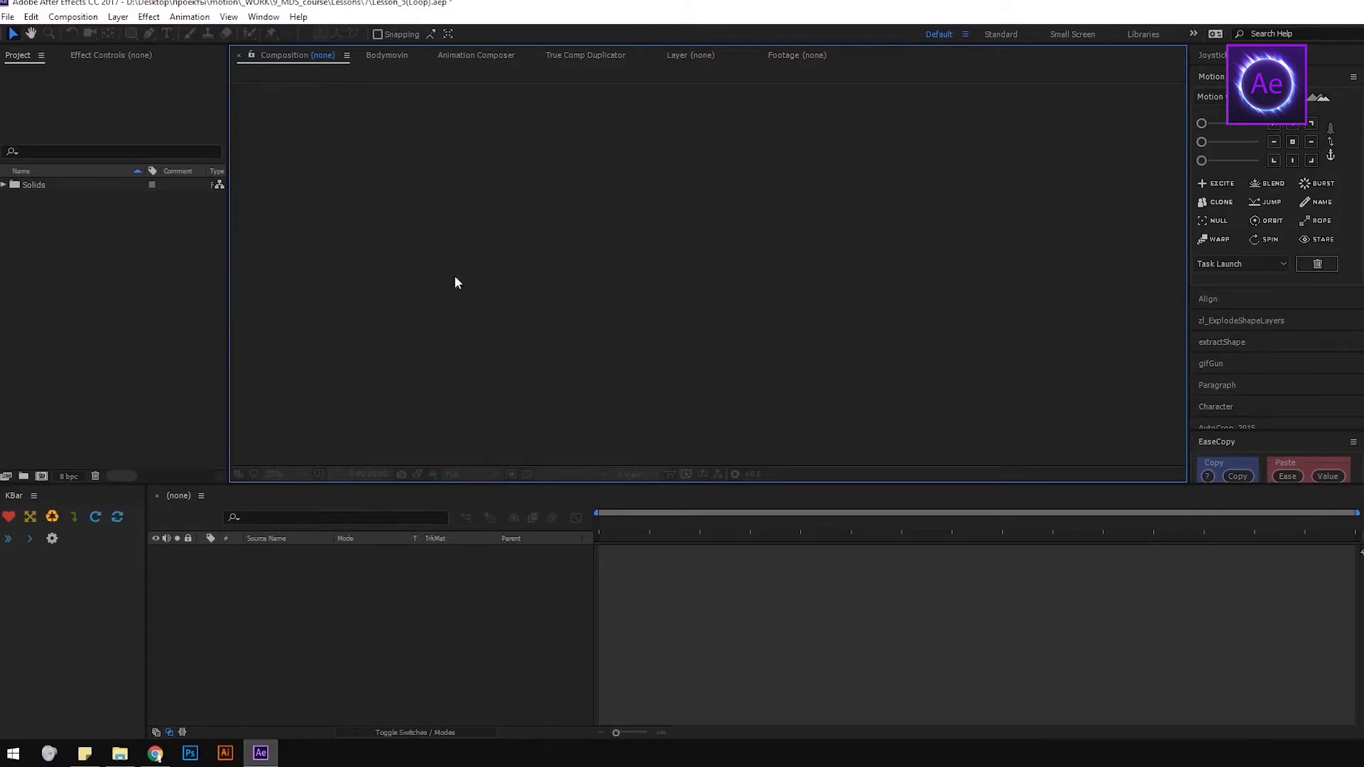
Create the yellow 600×600 Comp 1 with its frame rate and duration set.
left_click(41, 476)
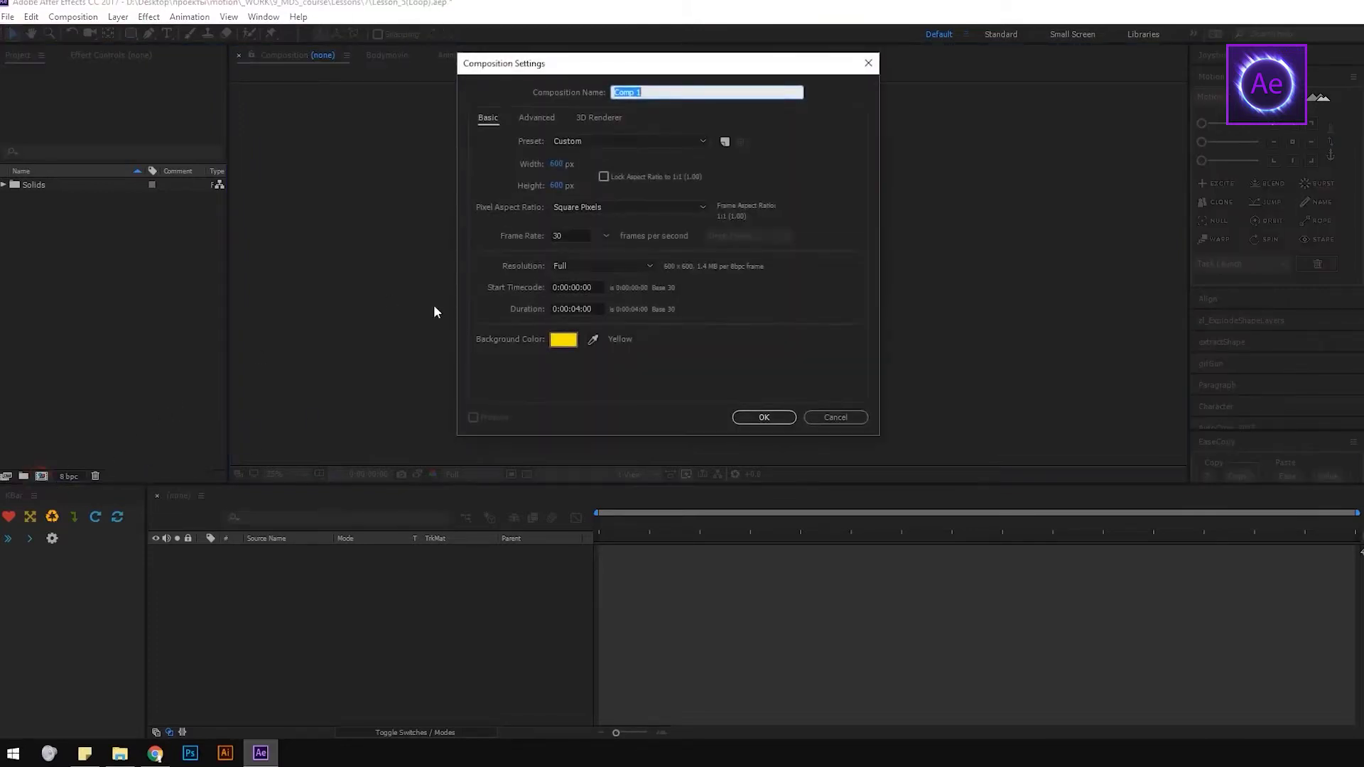
double_click(566, 235)
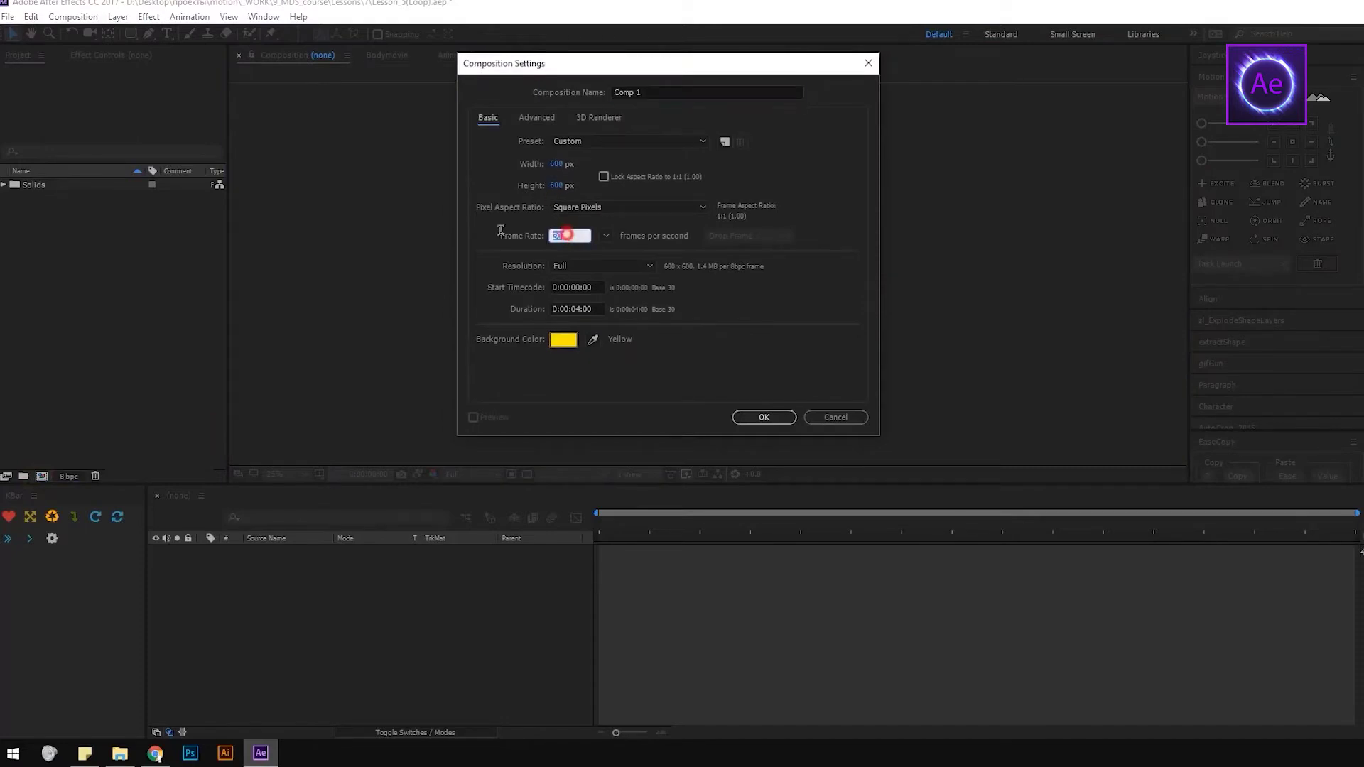
double_click(602, 313)
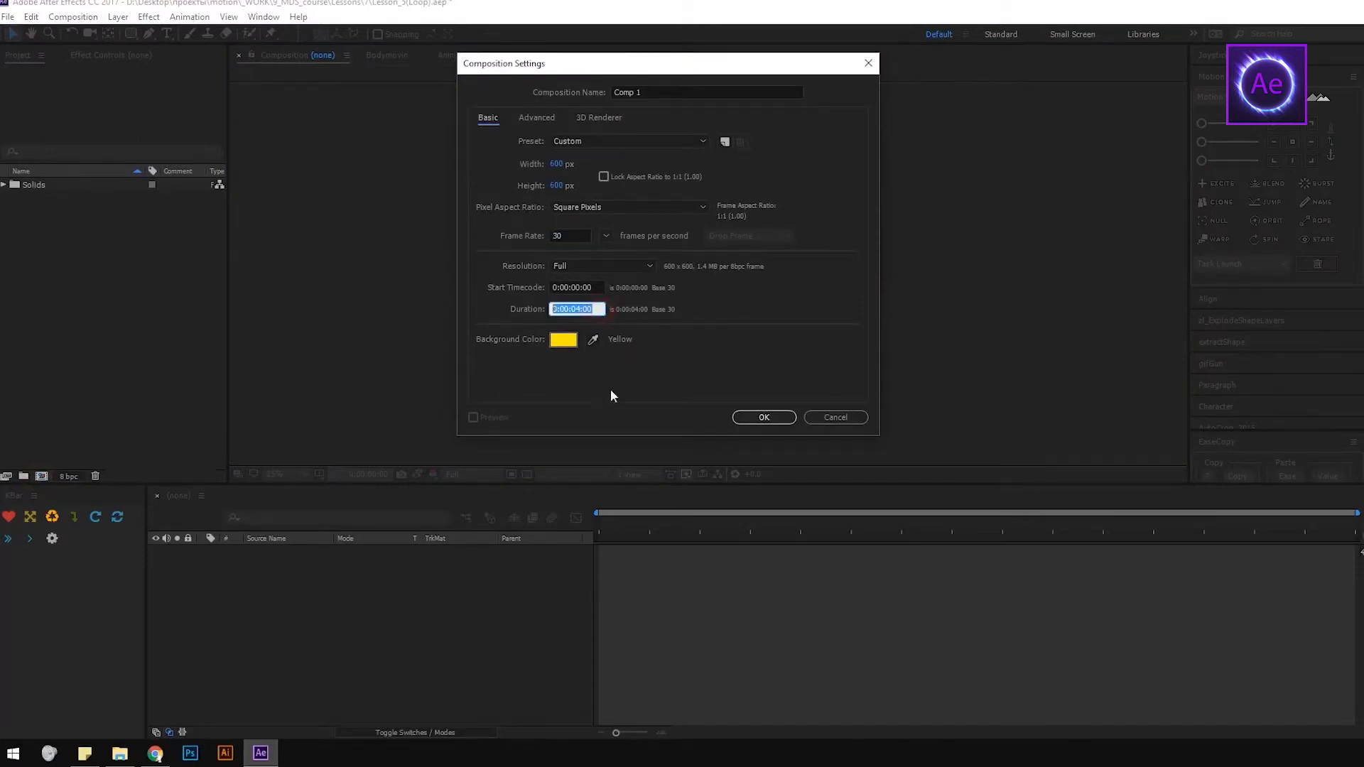
left_click(764, 417)
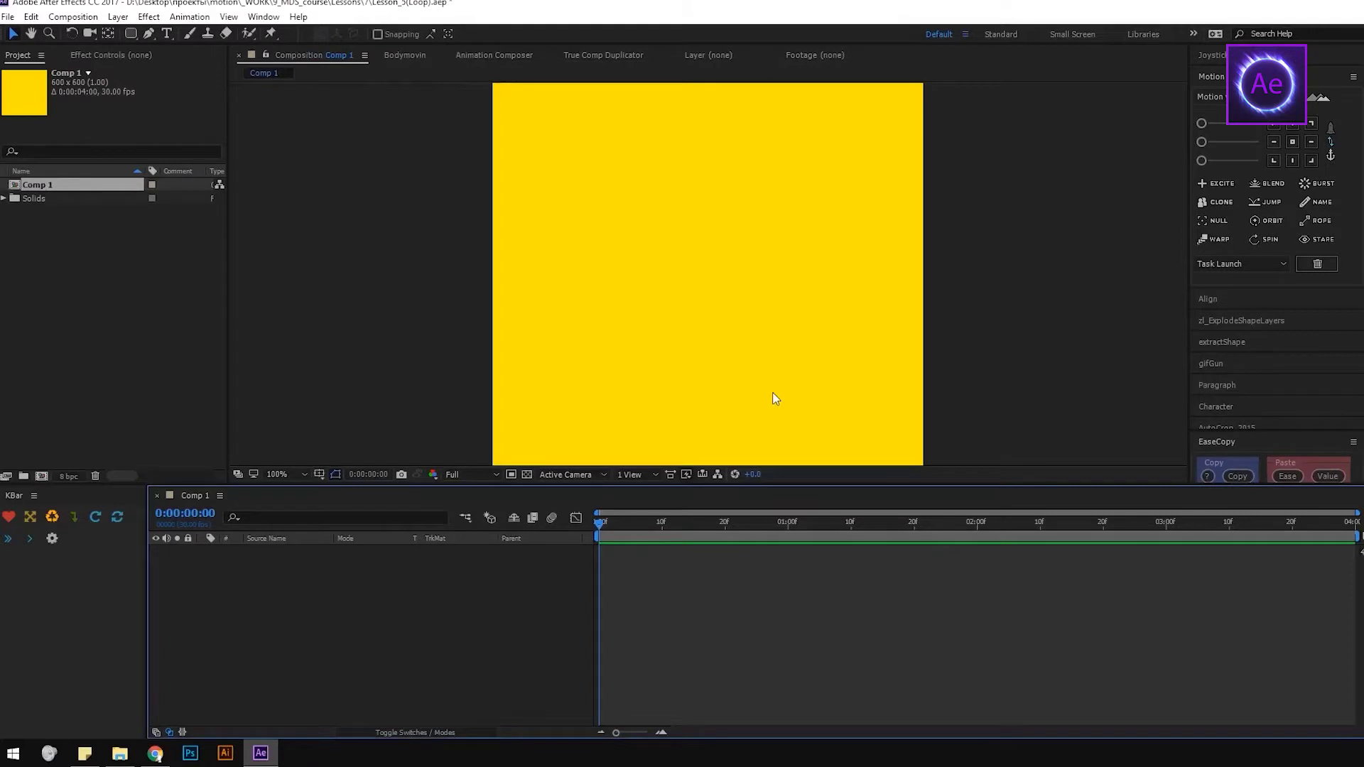
Show the grid, then draw a rounded-rectangle treetop and a two-point pen trunk beneath it.
key("ctrl+apostrophe")
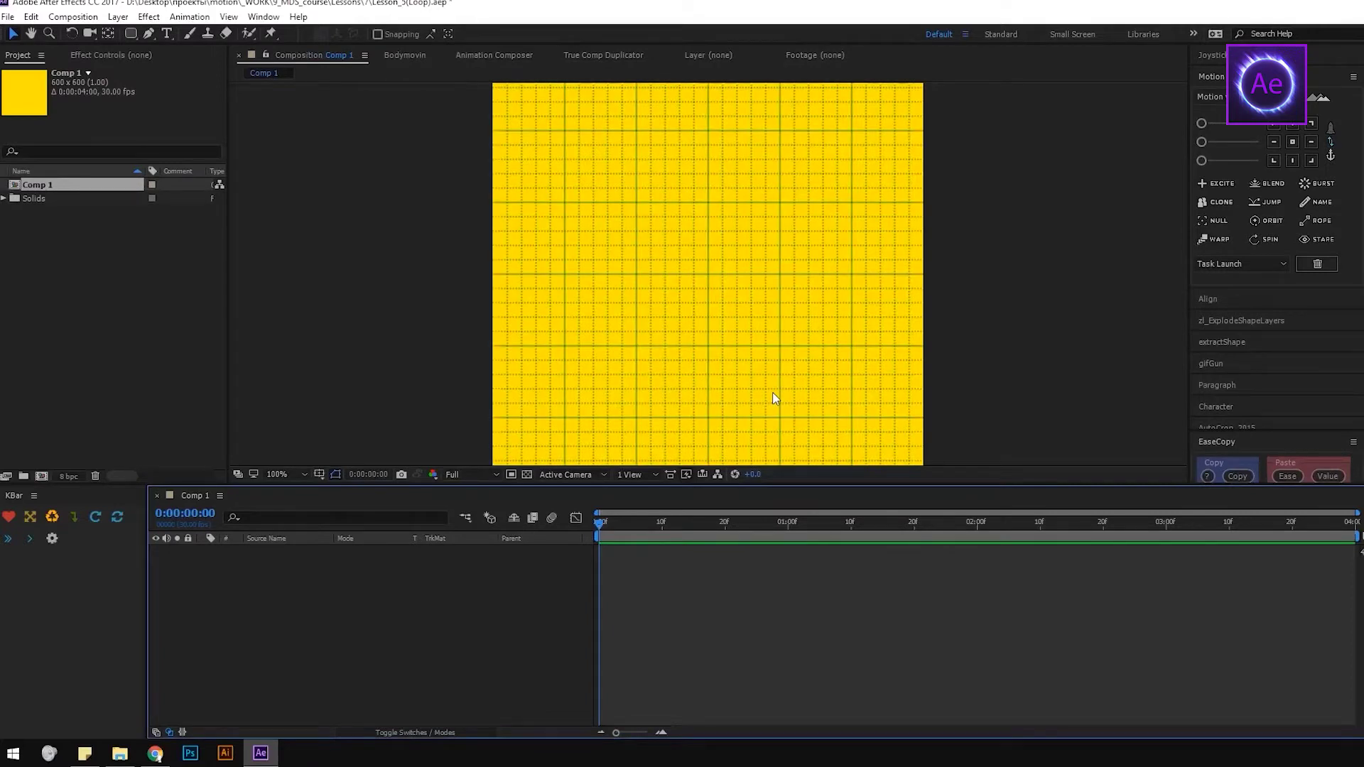
key("F11")
left_click(130, 34)
left_click_drag(662, 201, 753, 348)
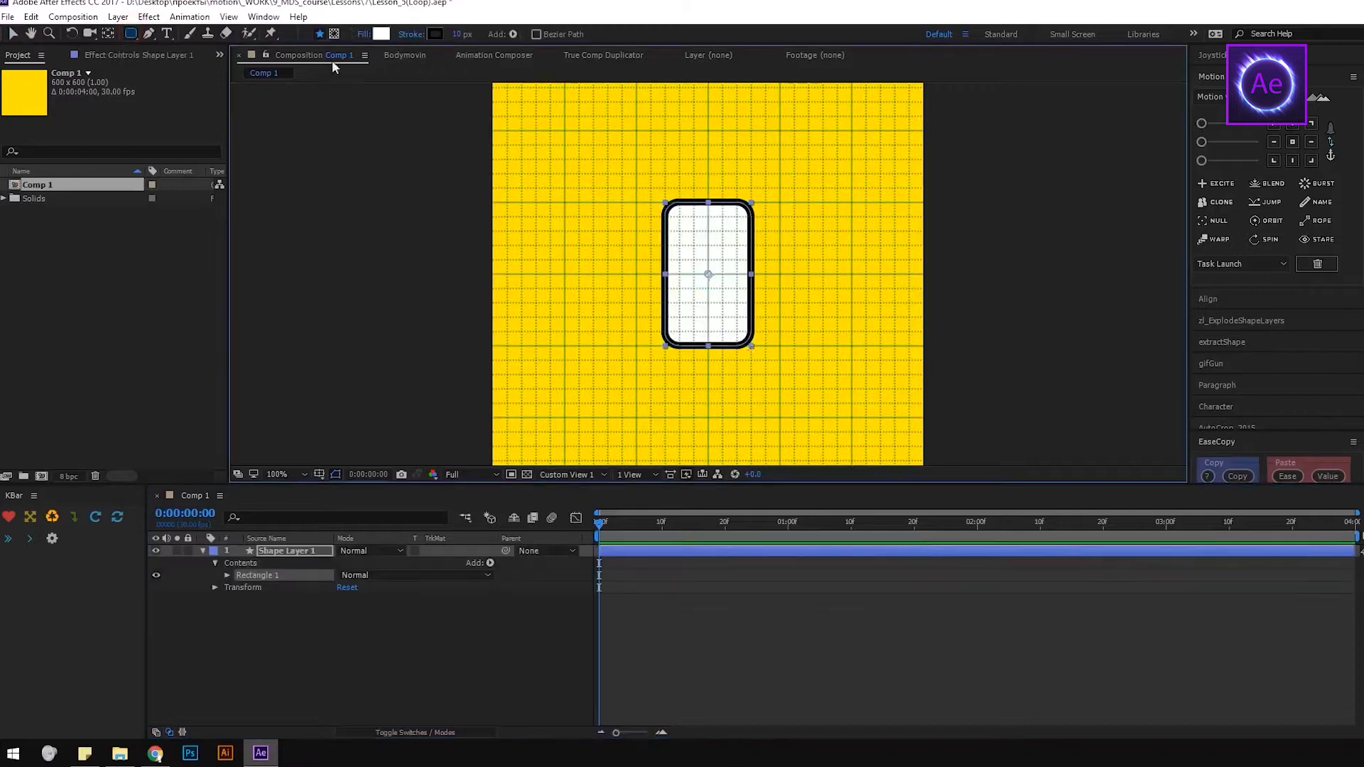
left_click(708, 303)
left_click(227, 574)
left_click(284, 552)
Rename the shape layer 'Tree' and duplicate it as Tree 2.
key("Return")
type("Tree")
key("Return")
left_click(202, 551)
left_click(253, 600)
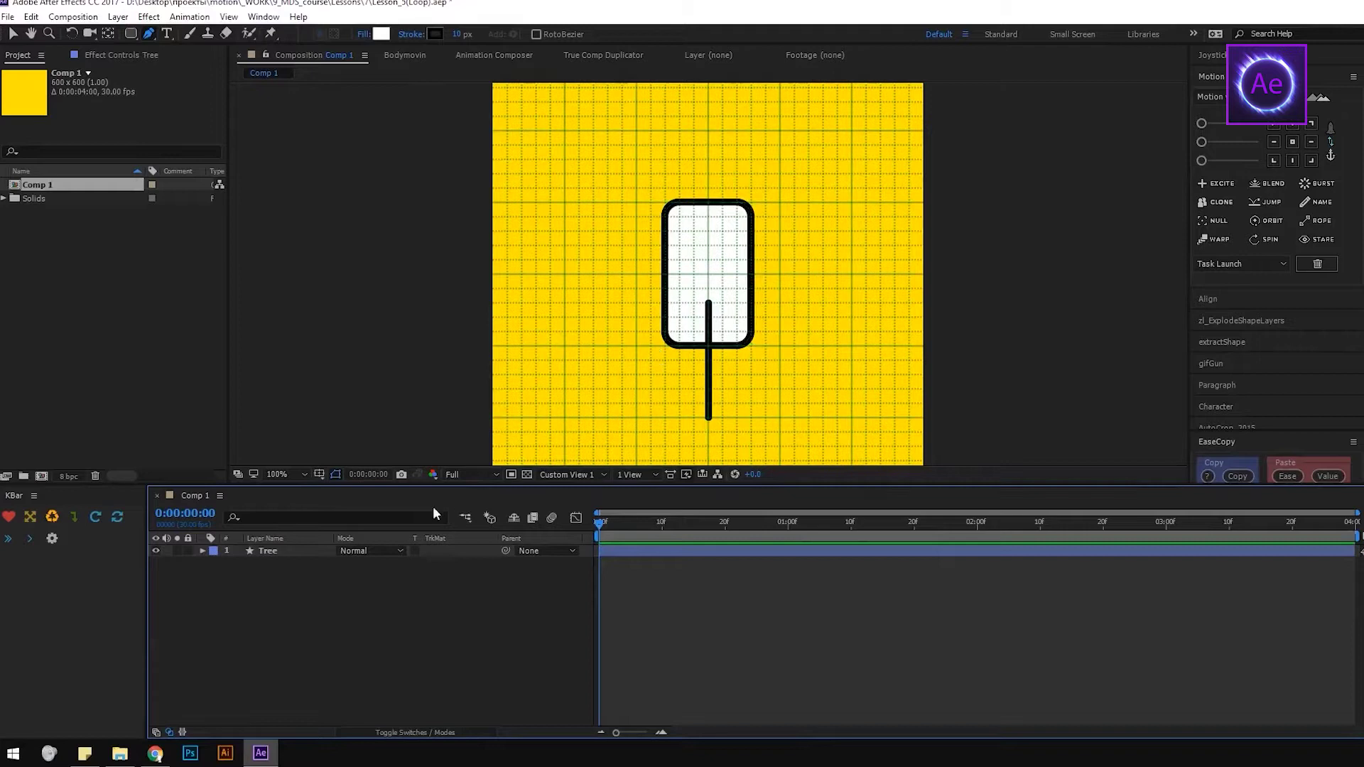
left_click(285, 551)
key("ctrl+d")
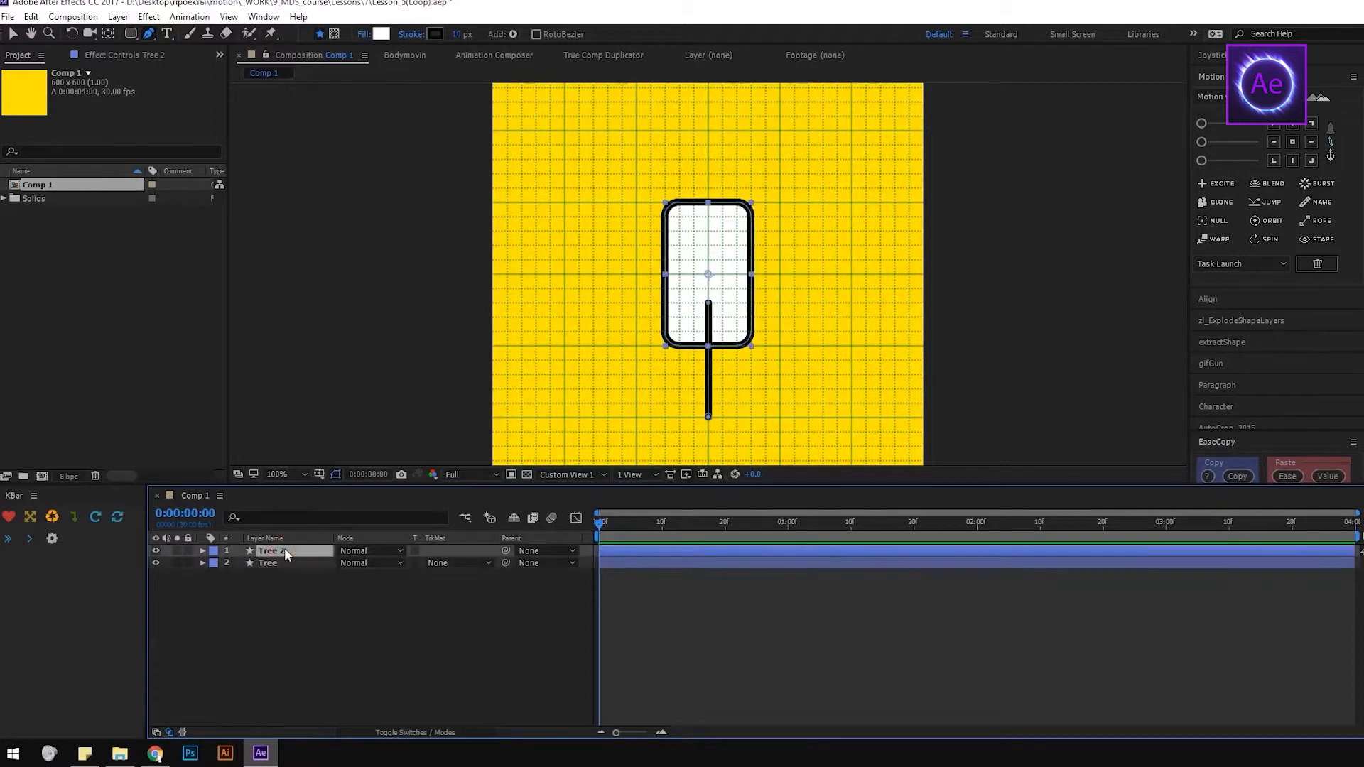
key("v")
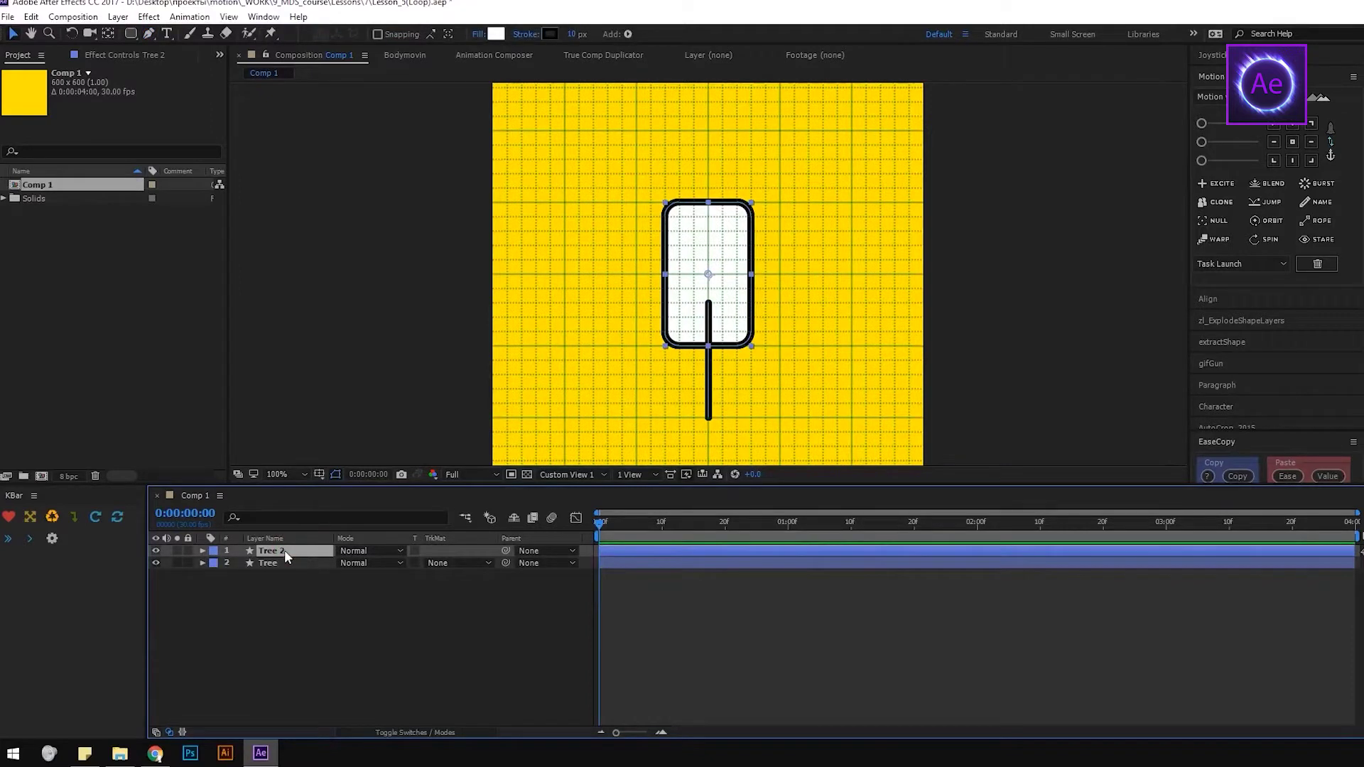
Scale Tree 2 to 500% and rotate it -90°.
key("s")
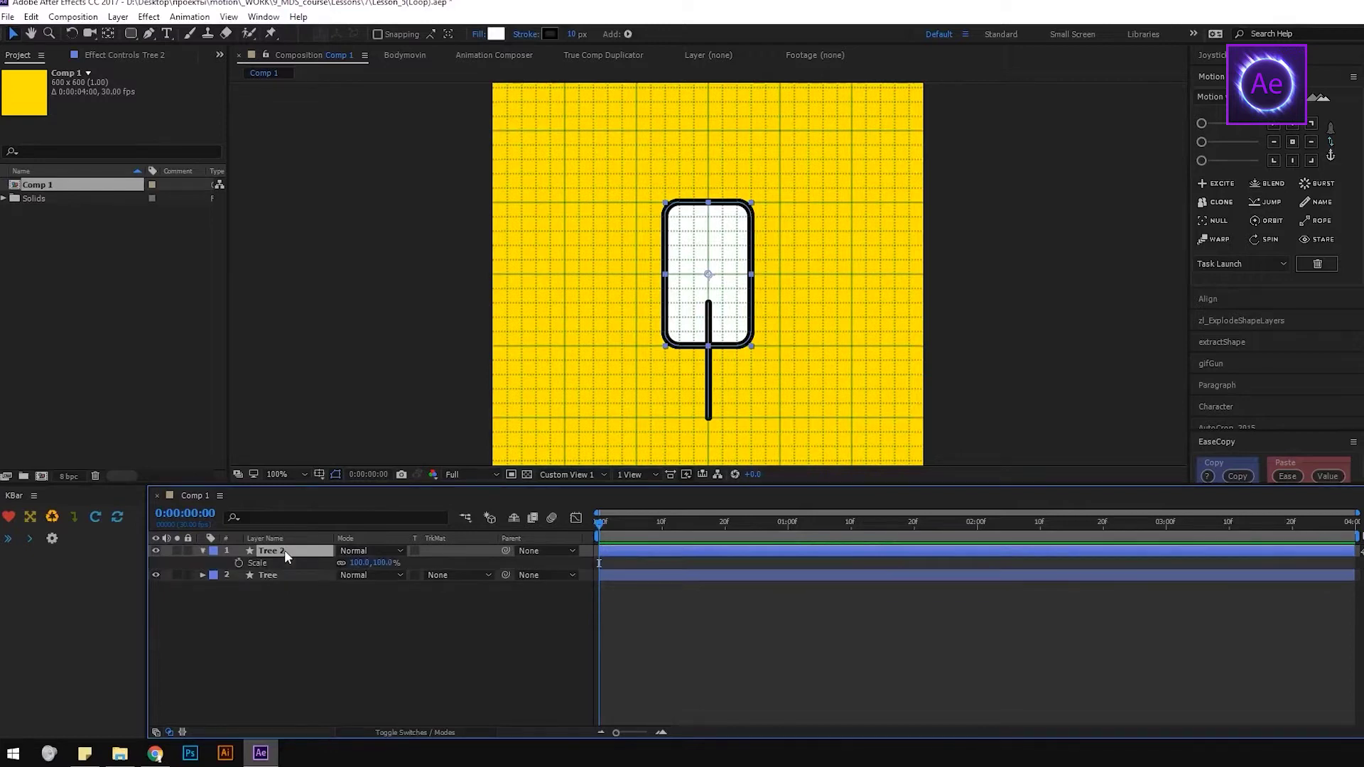
left_click(361, 563)
type("500")
key("Return")
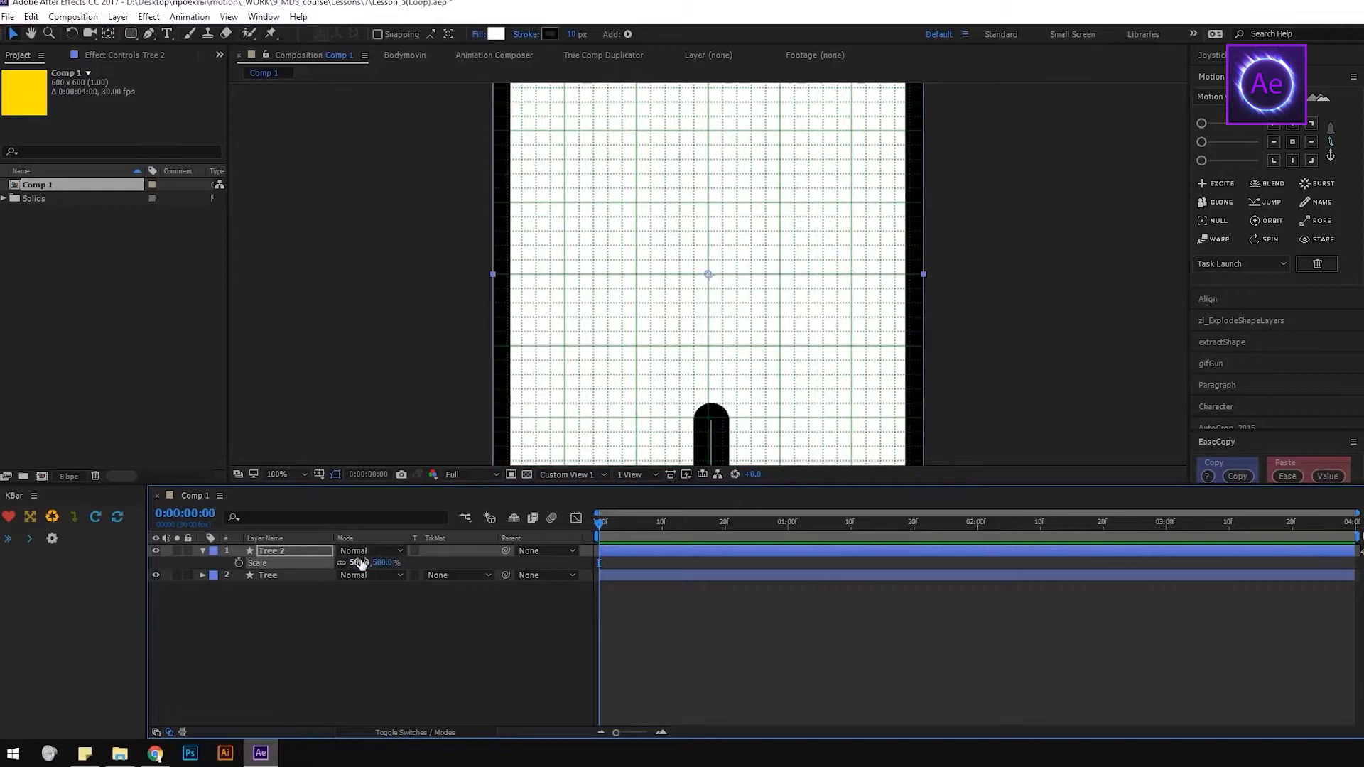
left_click(289, 552)
key("r")
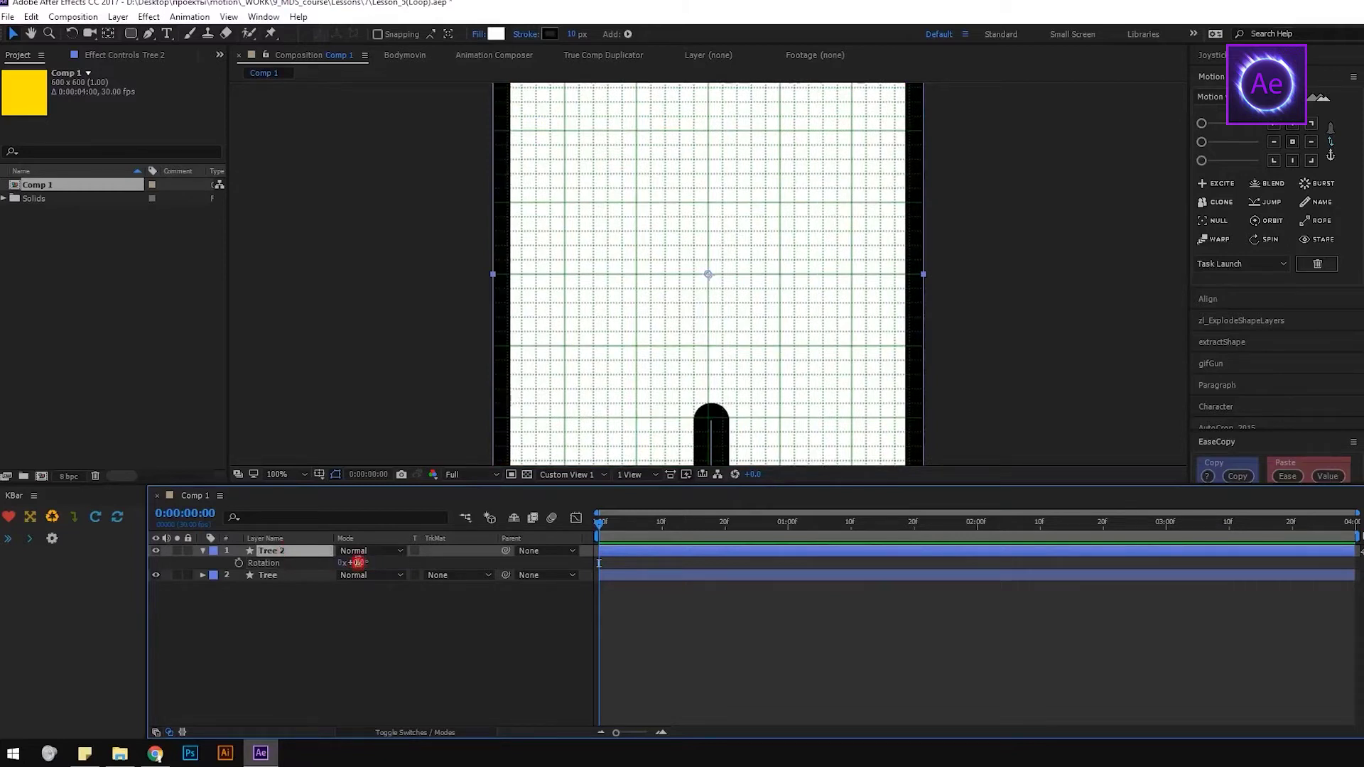
left_click(358, 562)
type("-90")
key("Return")
Move the rotated copy up into a ground band, rename it 'Earth', and place it below Tree.
left_click(739, 122)
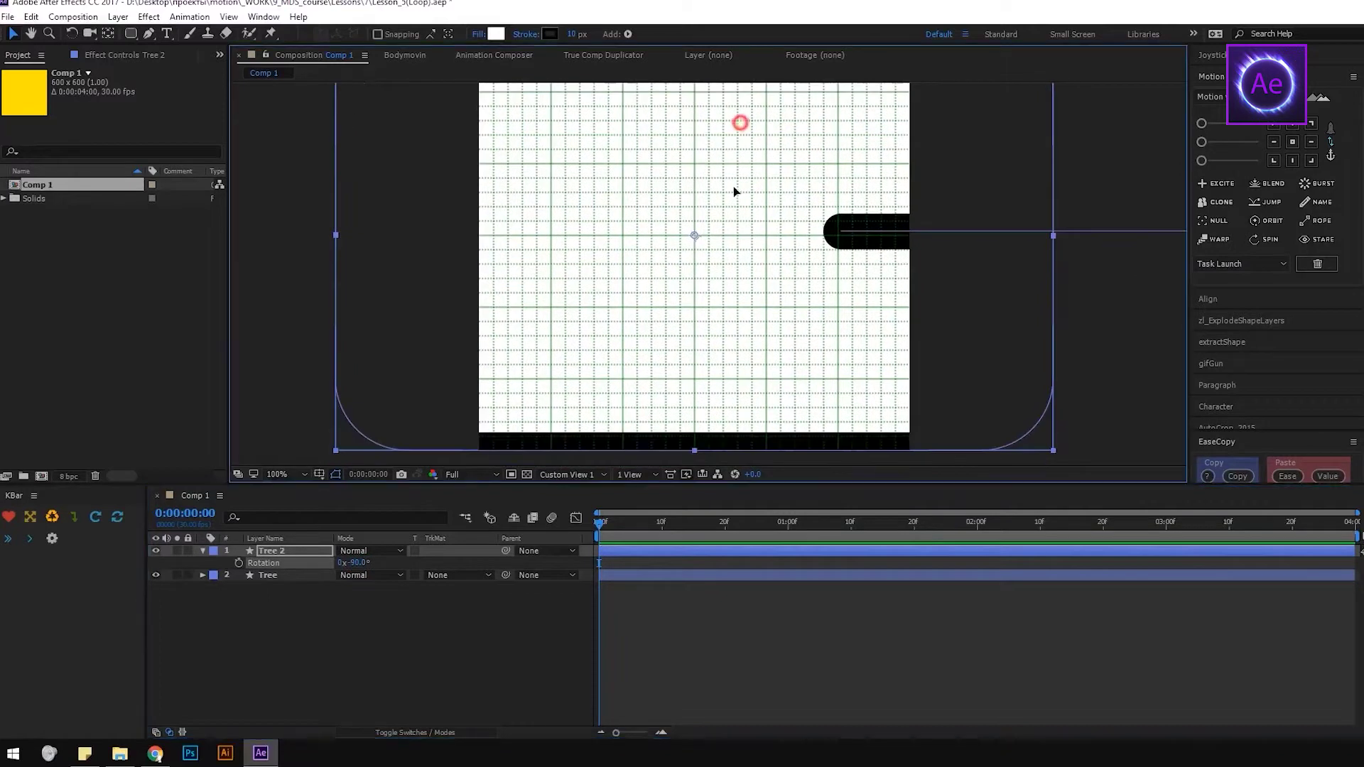
left_click(755, 365)
left_click_drag(755, 475, 764, 426)
key("comma")
key("comma")
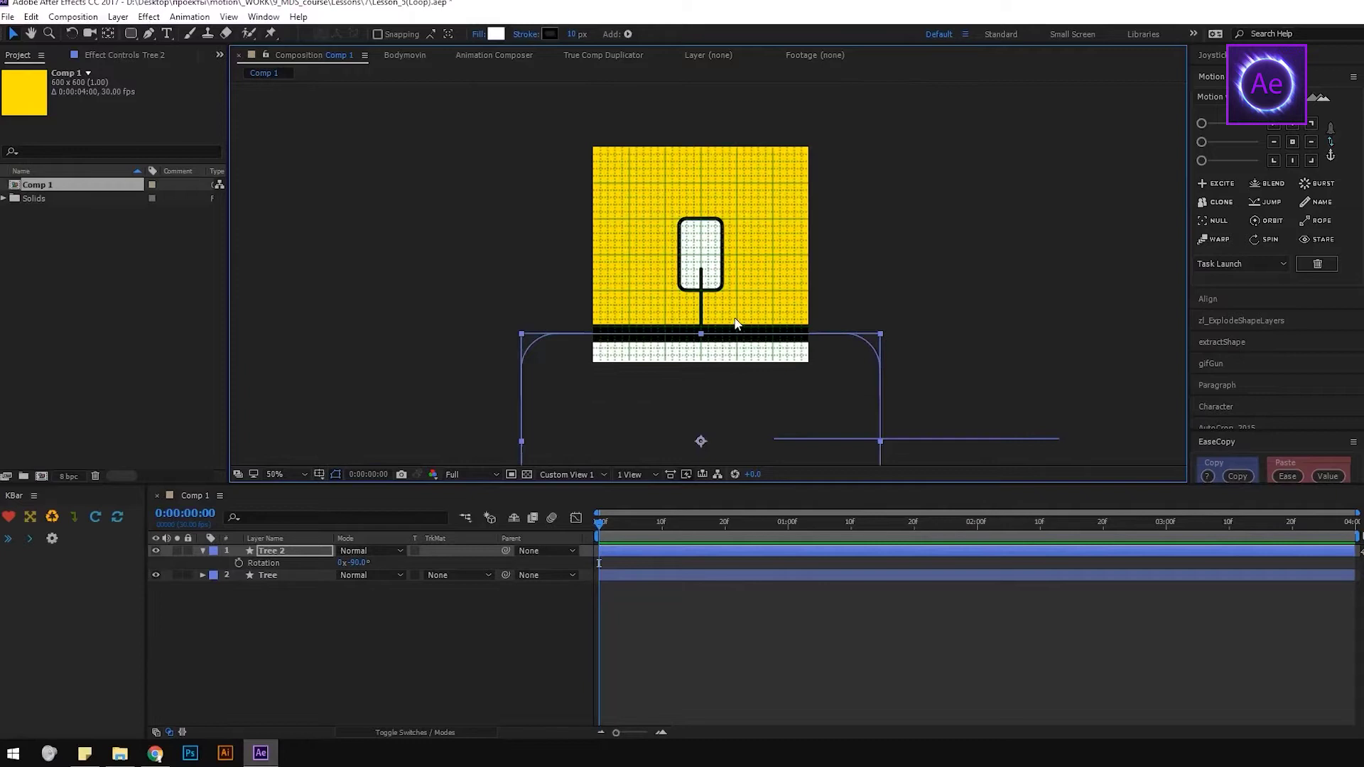
left_click(283, 556)
key("Return")
type("Earth")
key("Return")
left_click_drag(284, 552, 289, 588)
Move Tree's anchor point down to the base of the trunk.
left_click(280, 551)
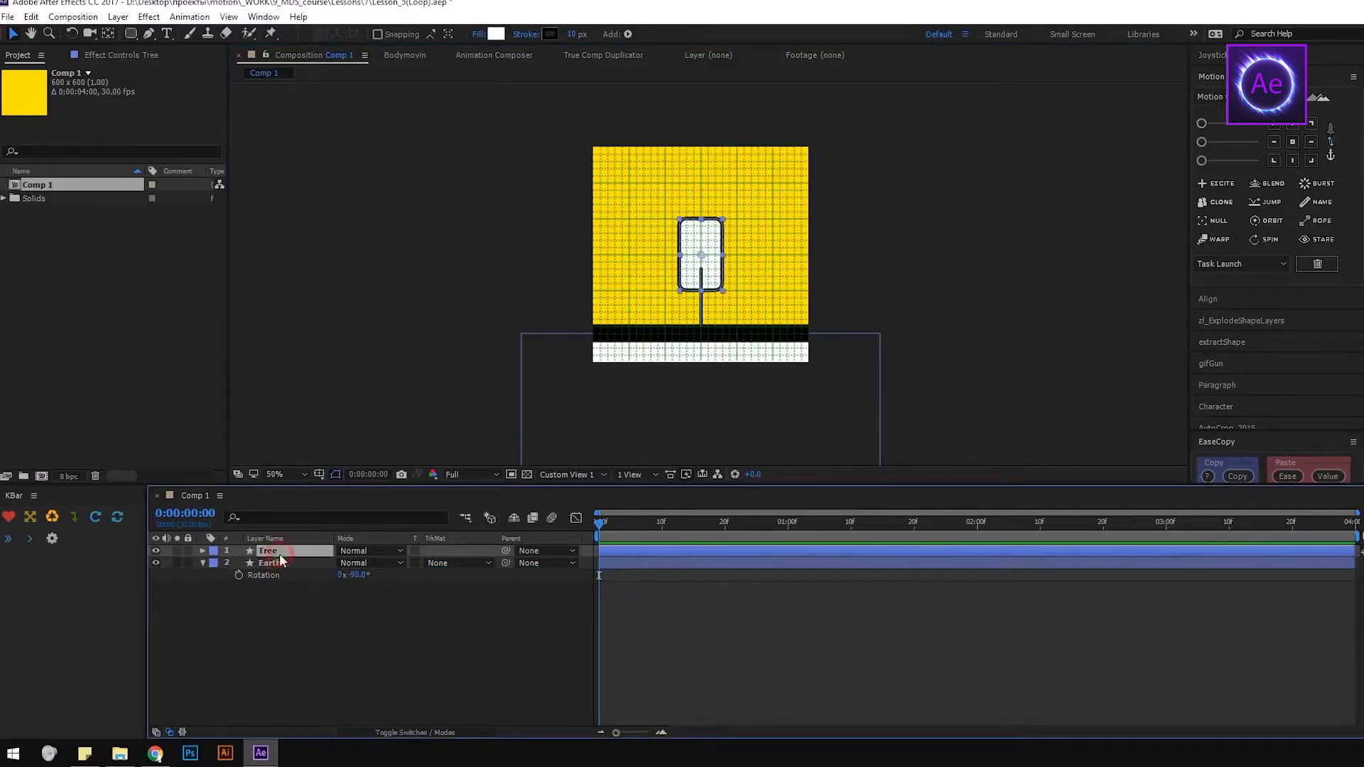
key("y")
key("period")
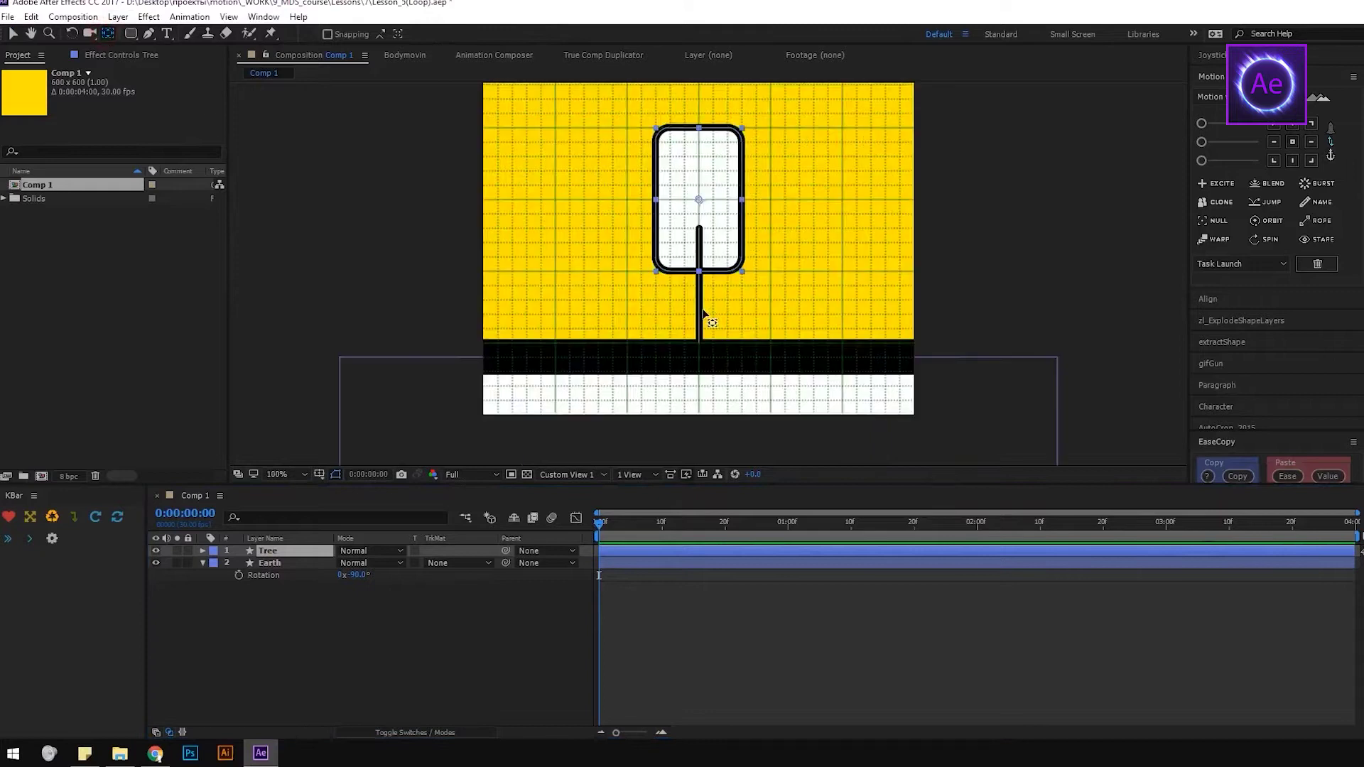
key("period")
left_click_drag(693, 90, 699, 387)
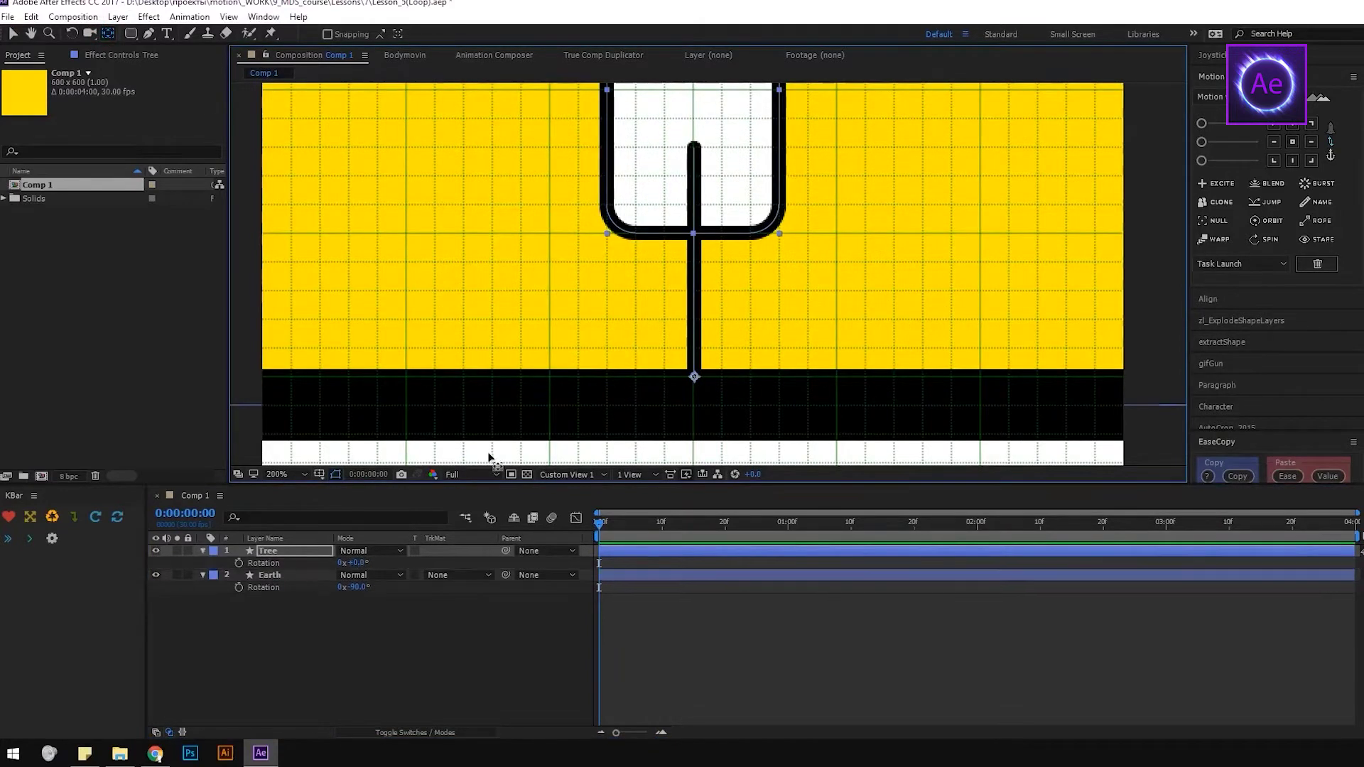
Keyframe Tree's rotation at -15° on frame 0 and 15° on frame 20.
key("r")
left_click(238, 562)
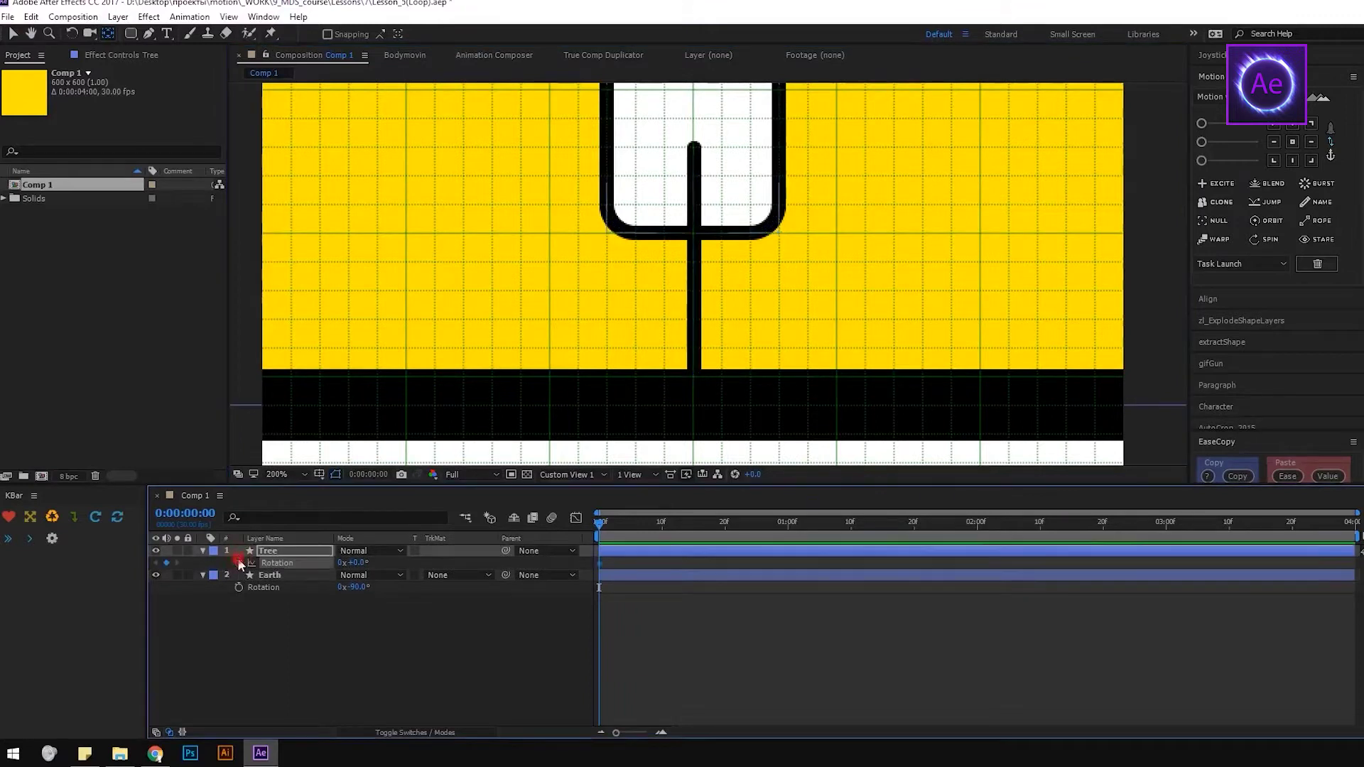
left_click(353, 561)
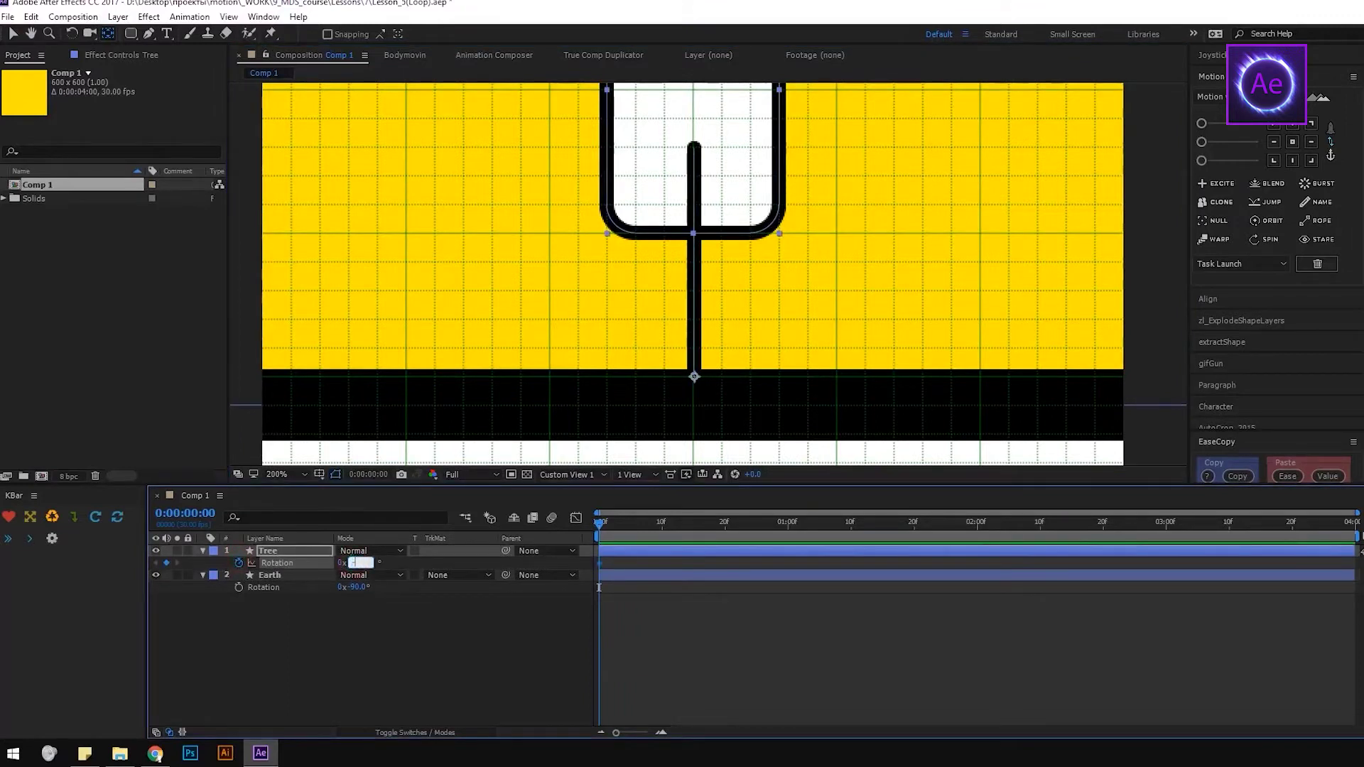
type("-15")
key("Return")
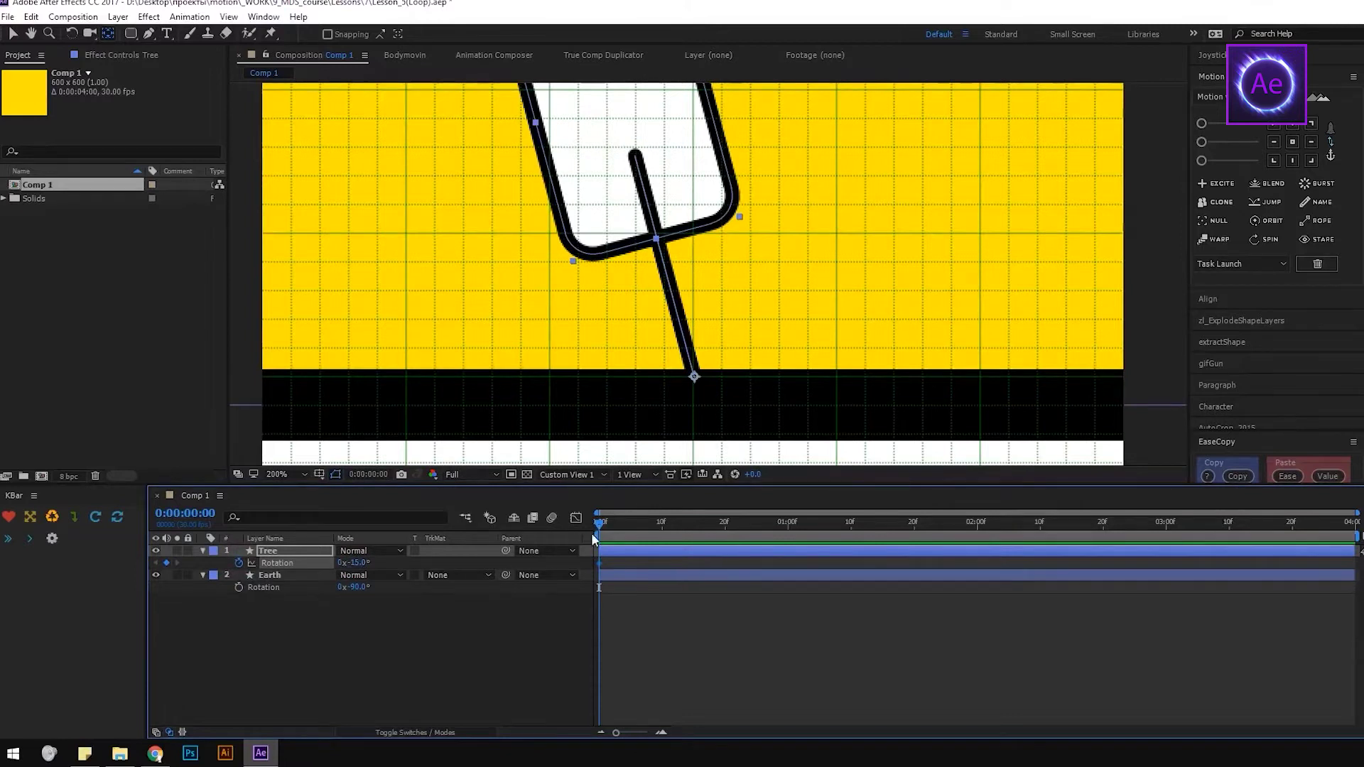
left_click(603, 523)
left_click_drag(693, 534, 725, 533)
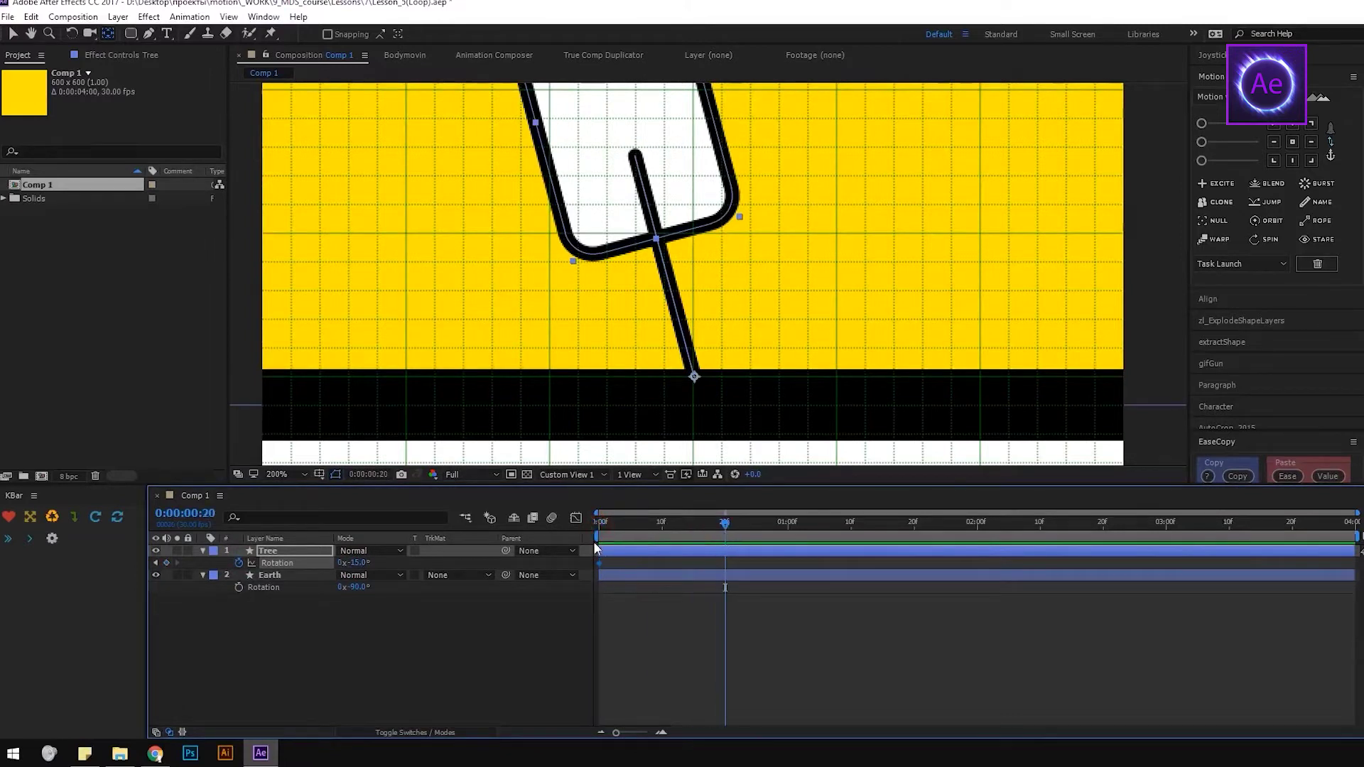
left_click(355, 561)
type("15")
key("Return")
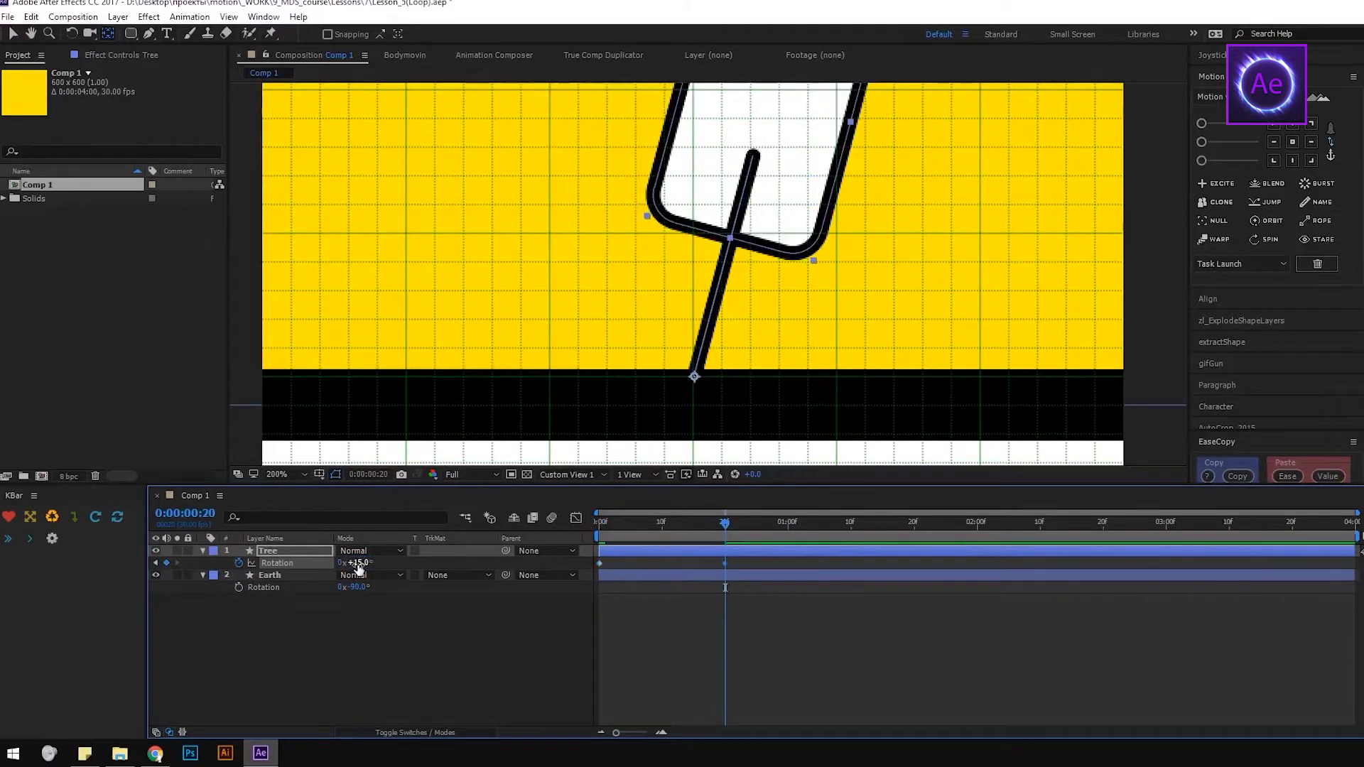
Try pasting the -15° keyframe at 1:10, undo it, and return to the start.
left_click_drag(745, 557, 589, 572)
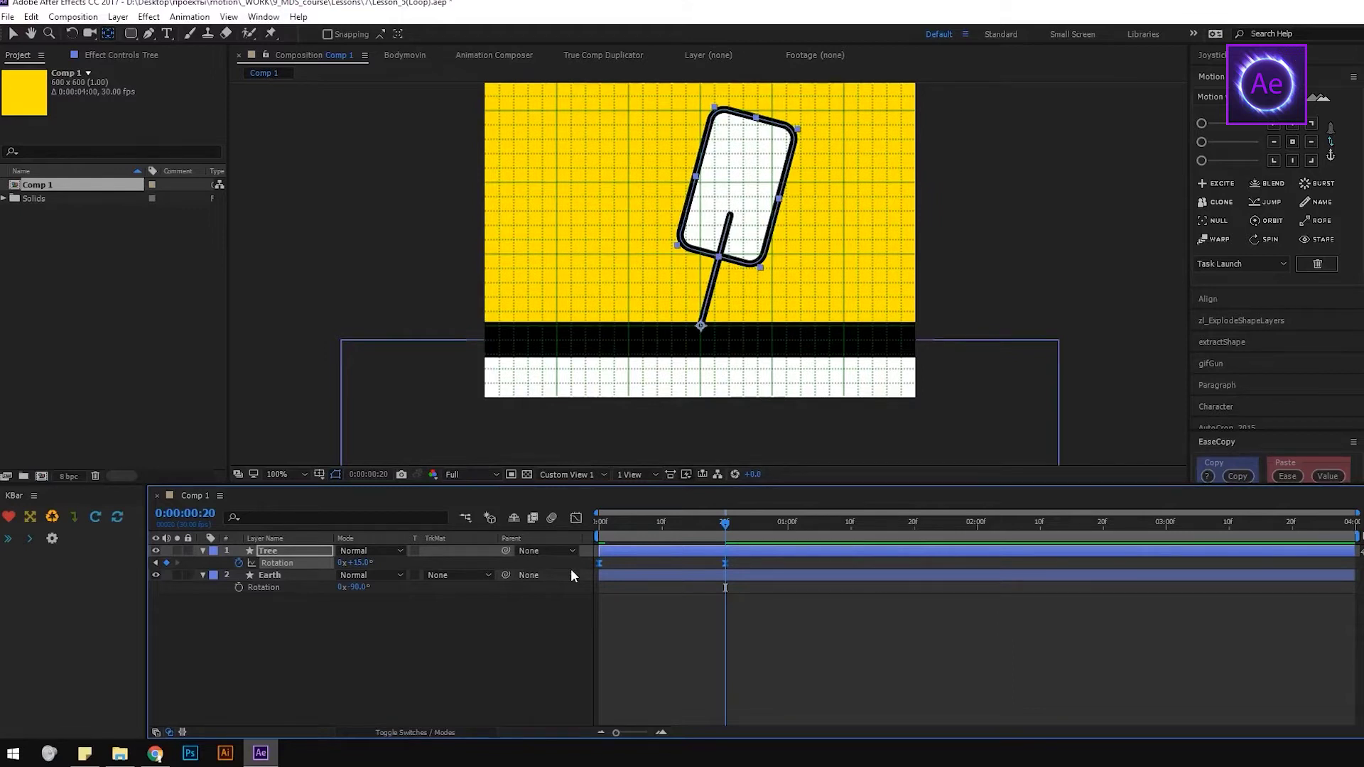
left_click_drag(750, 526, 851, 534)
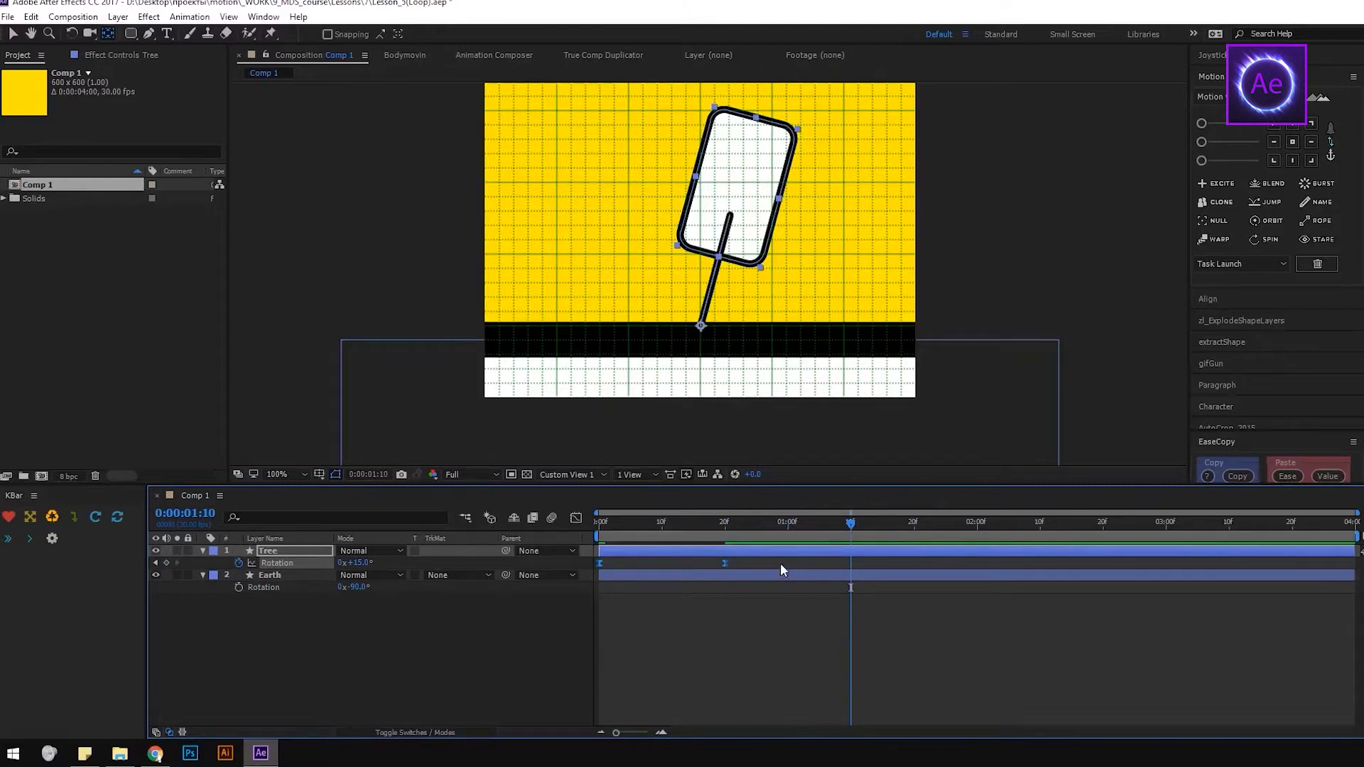
left_click(600, 563)
key("ctrl+v")
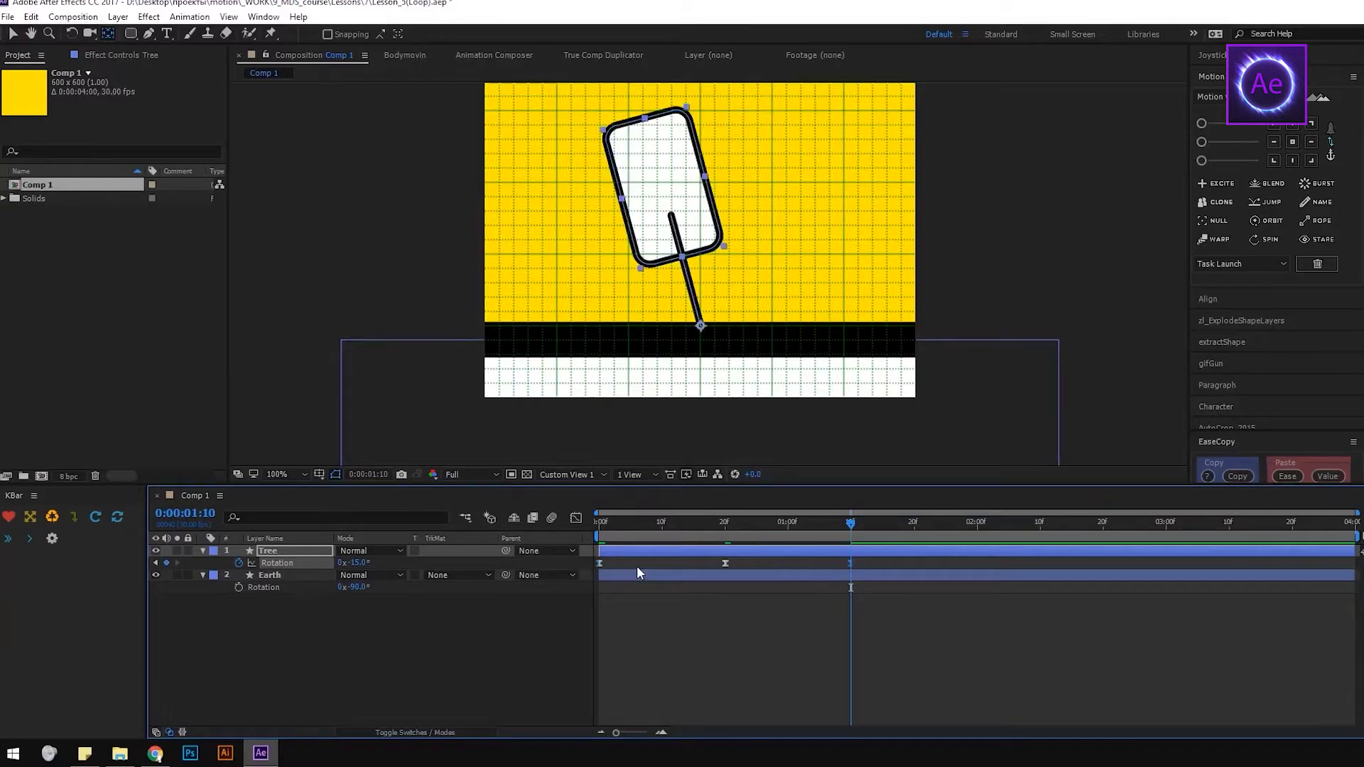
key("ctrl+z")
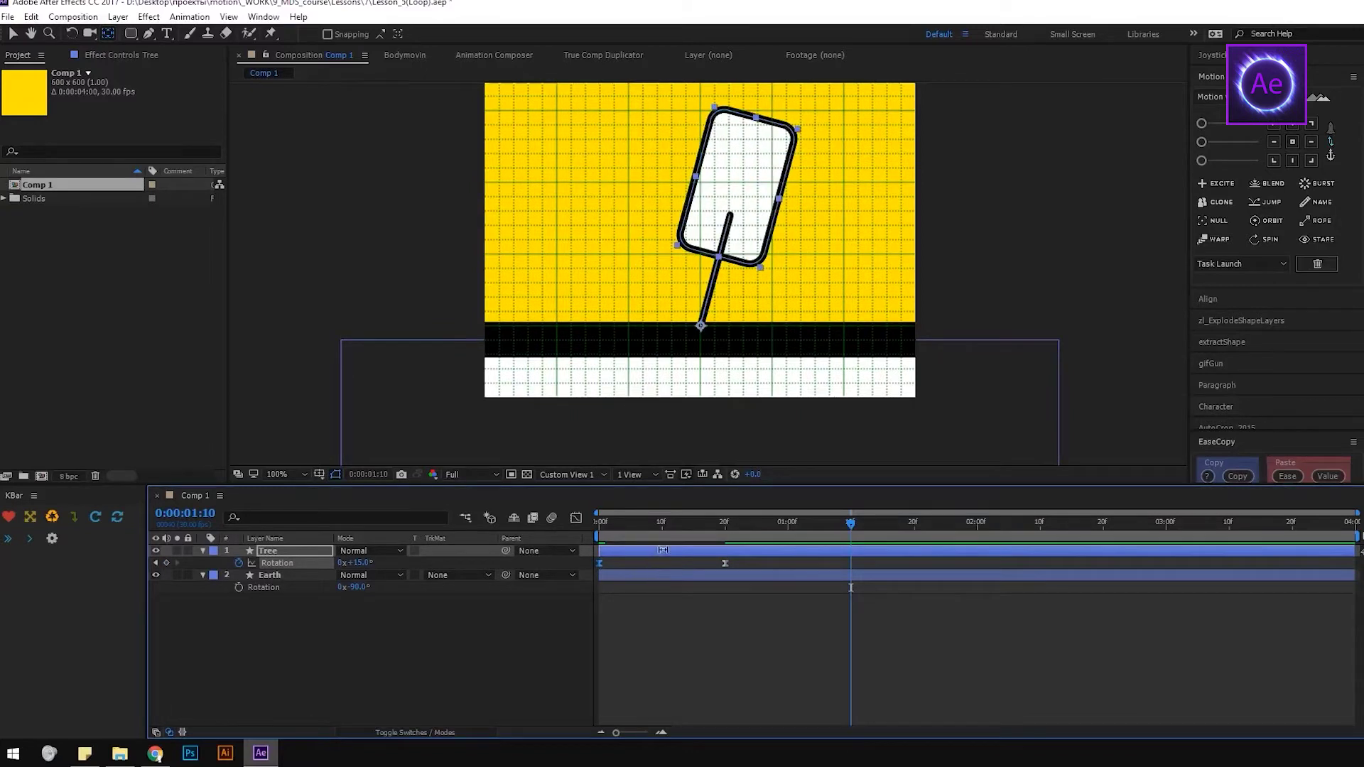
left_click_drag(698, 524, 569, 534)
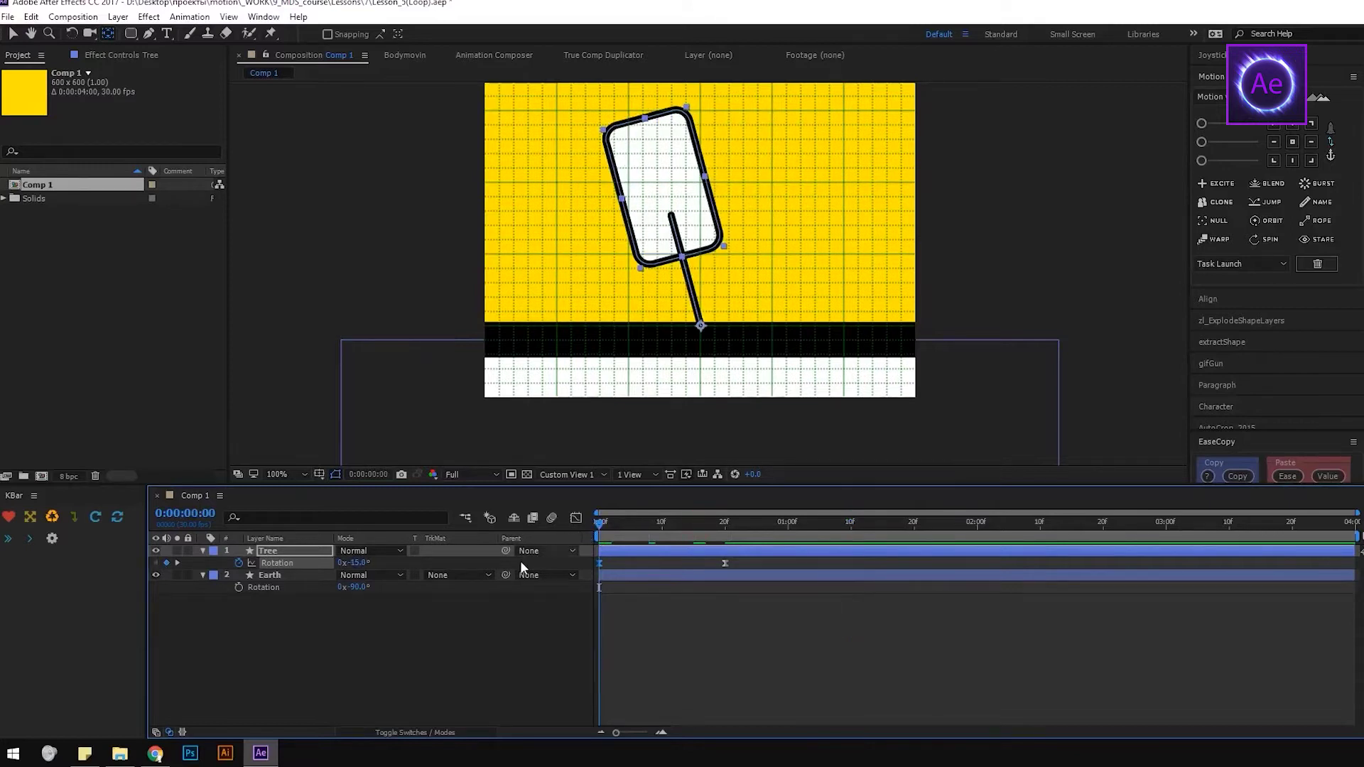
Add the expression loopOut("pingpong"); to Tree's rotation and preview the swinging tree.
left_click(245, 603)
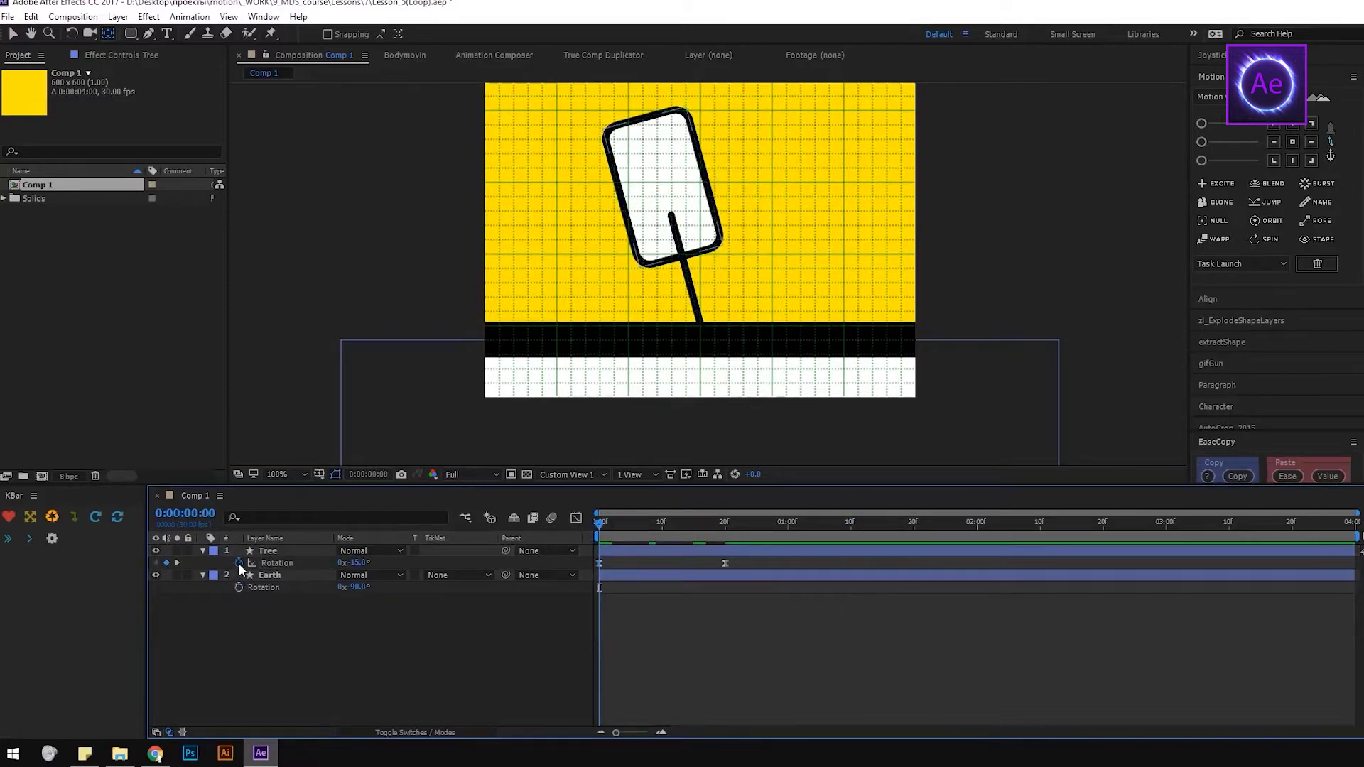
left_click(237, 562, "alt")
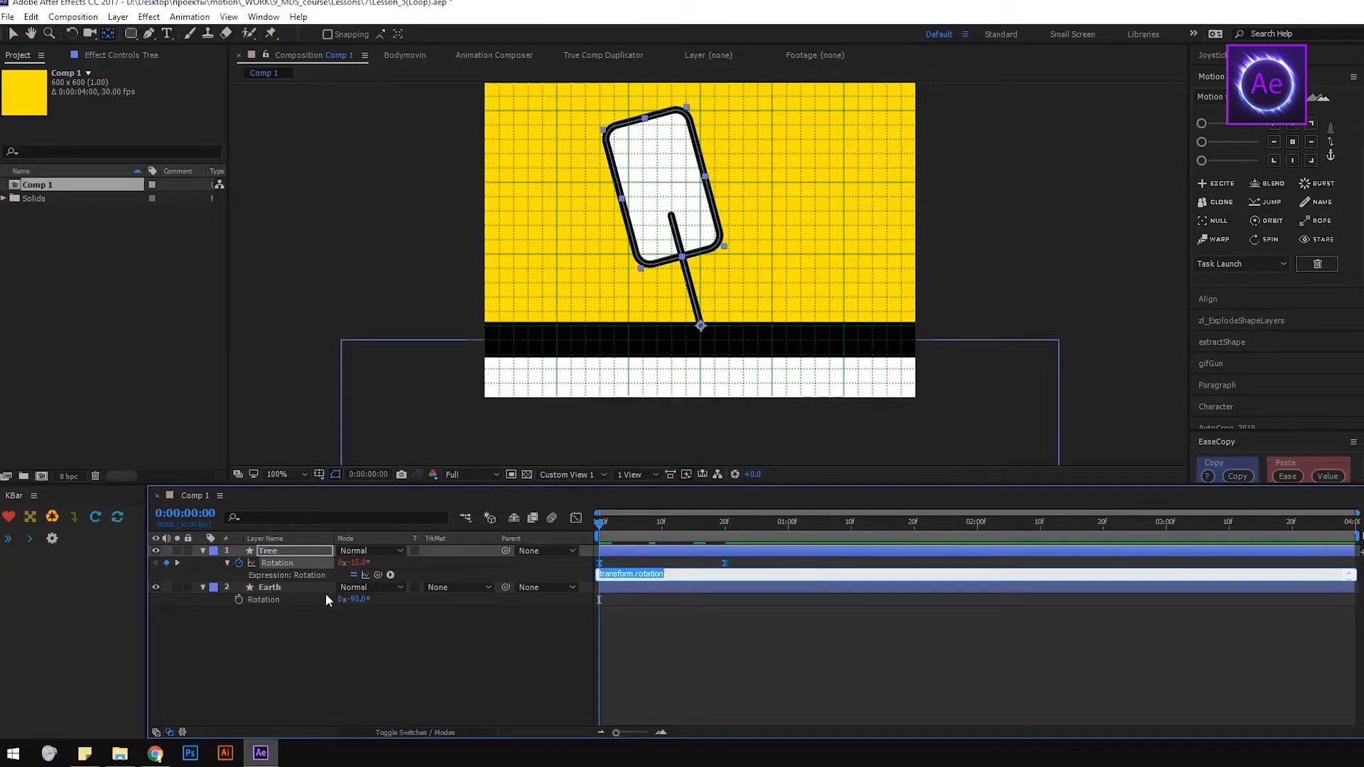
type("loopOut(\");")
key("Left")
key("Left")
type("\"pingpong\"")
left_click(393, 621)
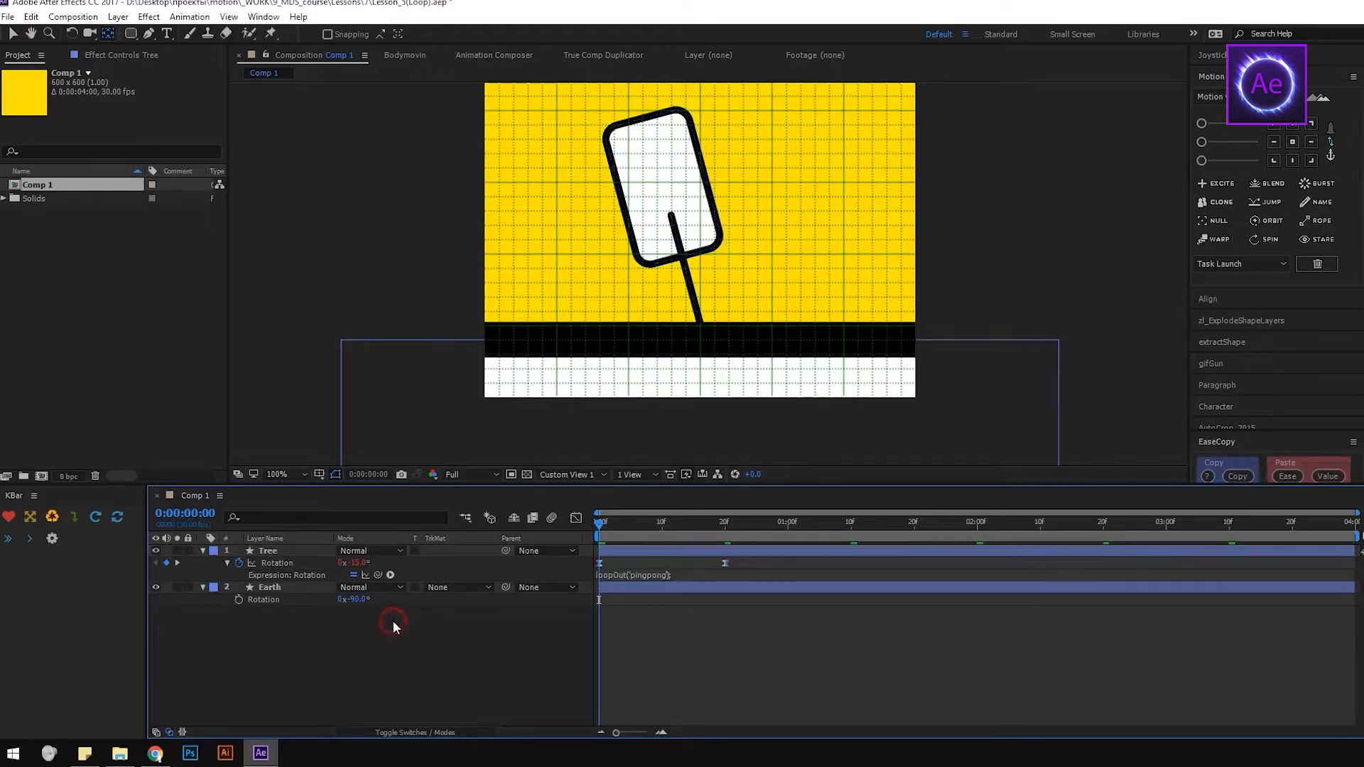
key("space")
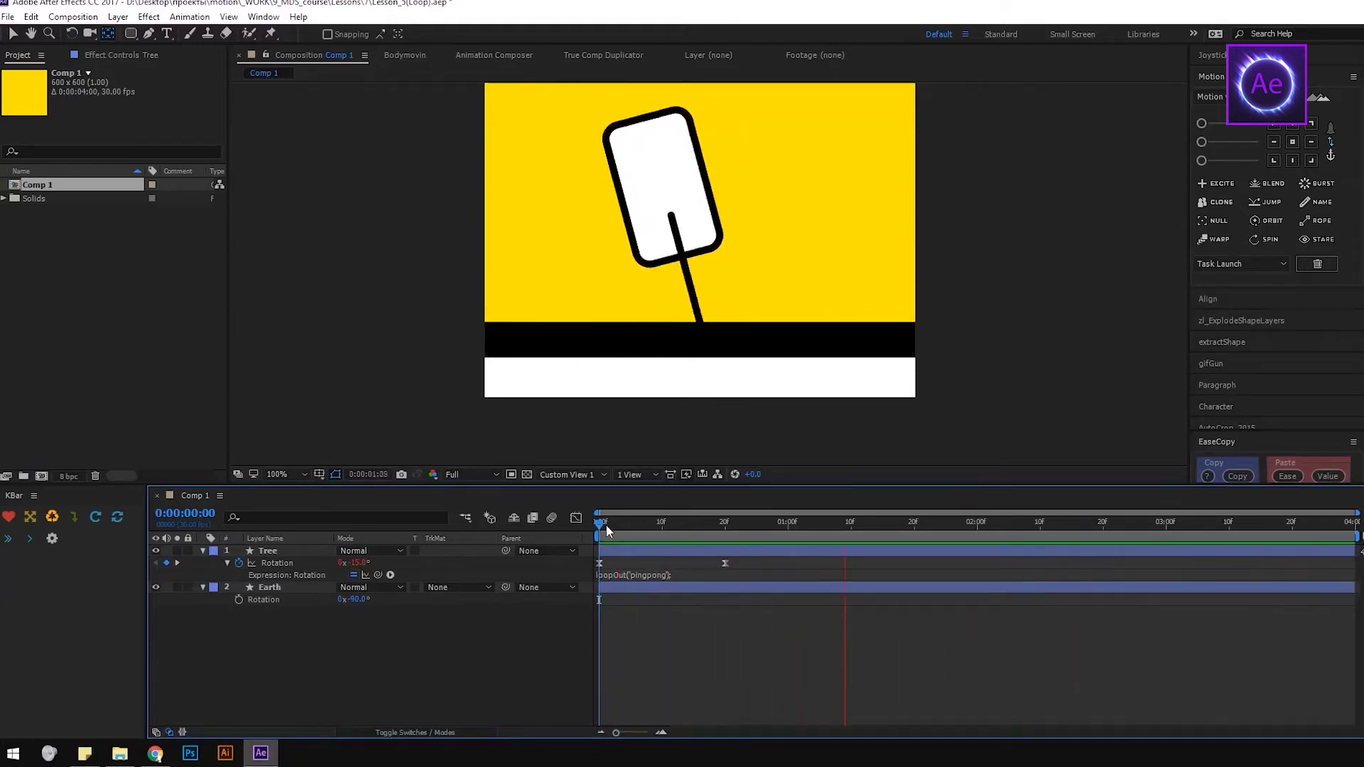
Inspect Tree's rotation speed curve in the Graph Editor, replay the rocking, then bring up the effects search.
key("space")
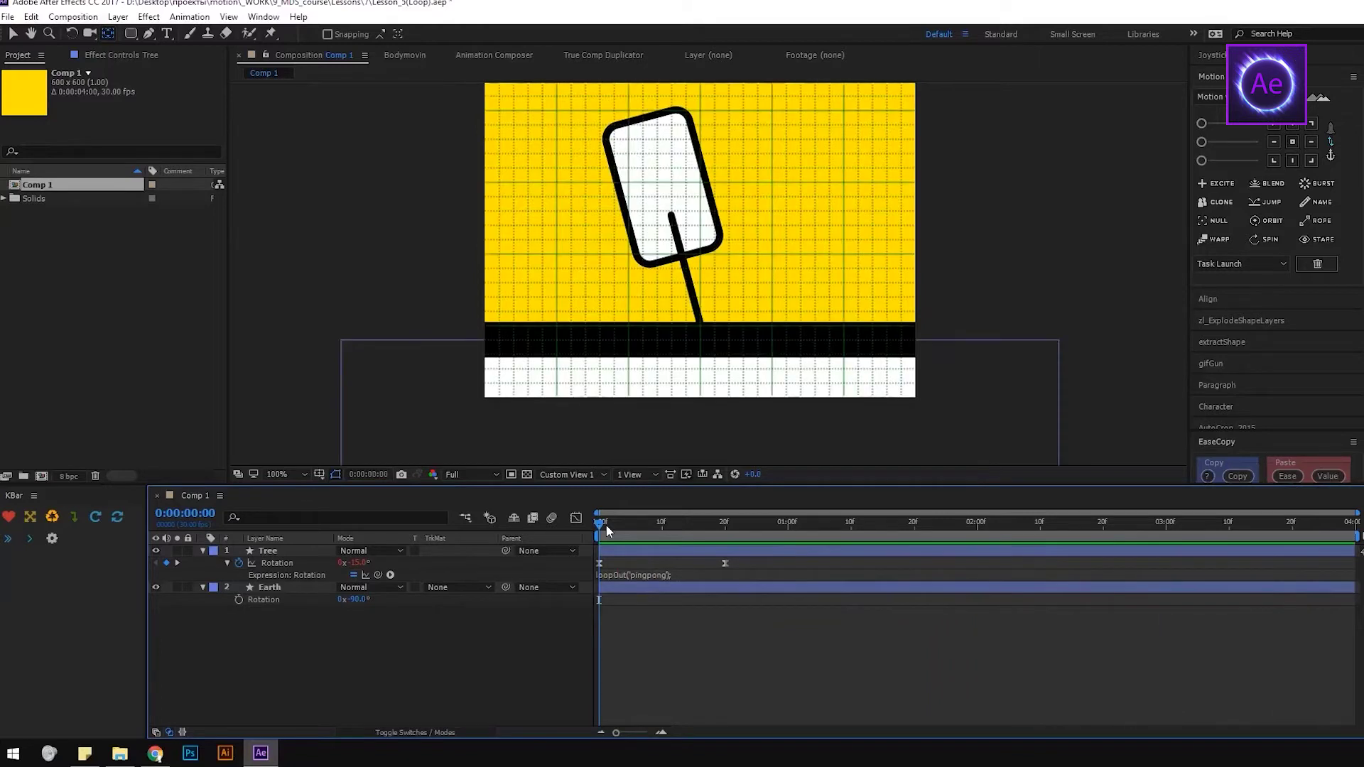
left_click_drag(777, 565, 541, 573)
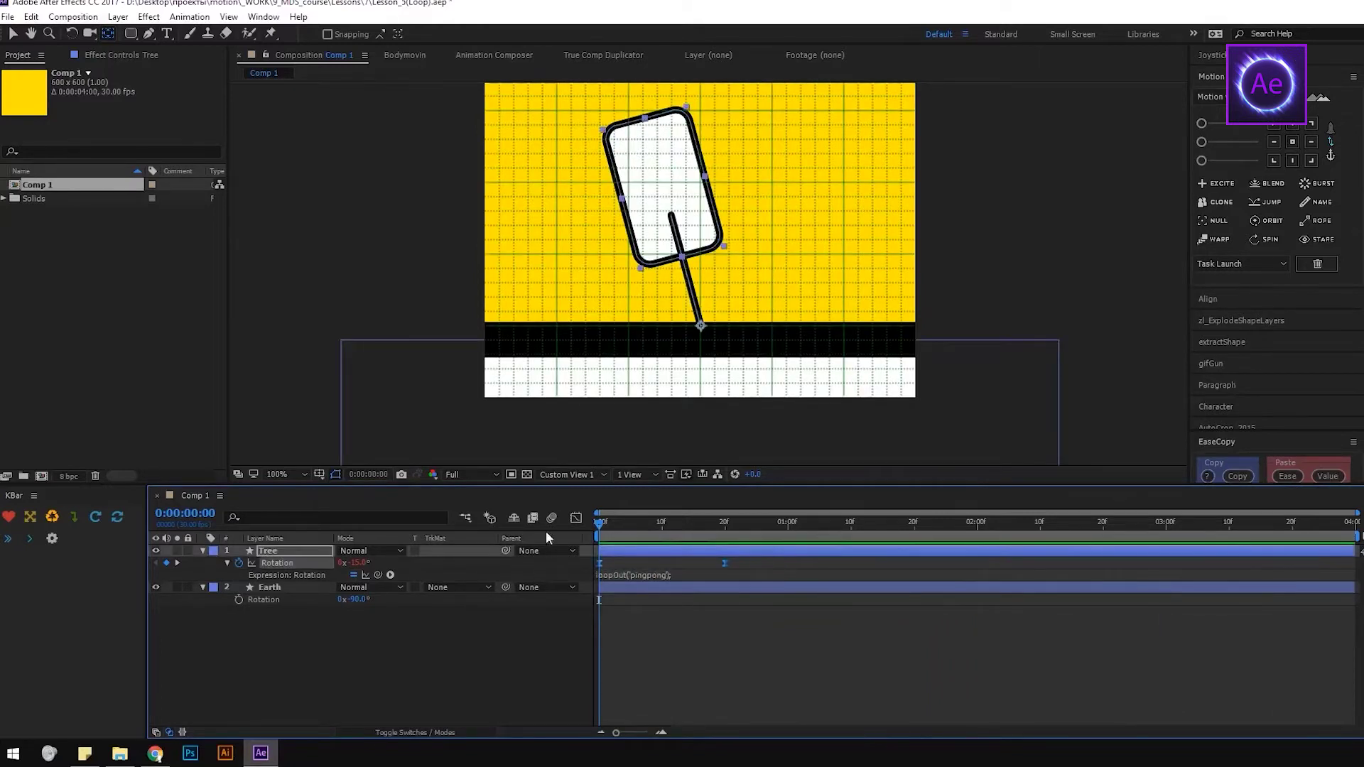
left_click(576, 517)
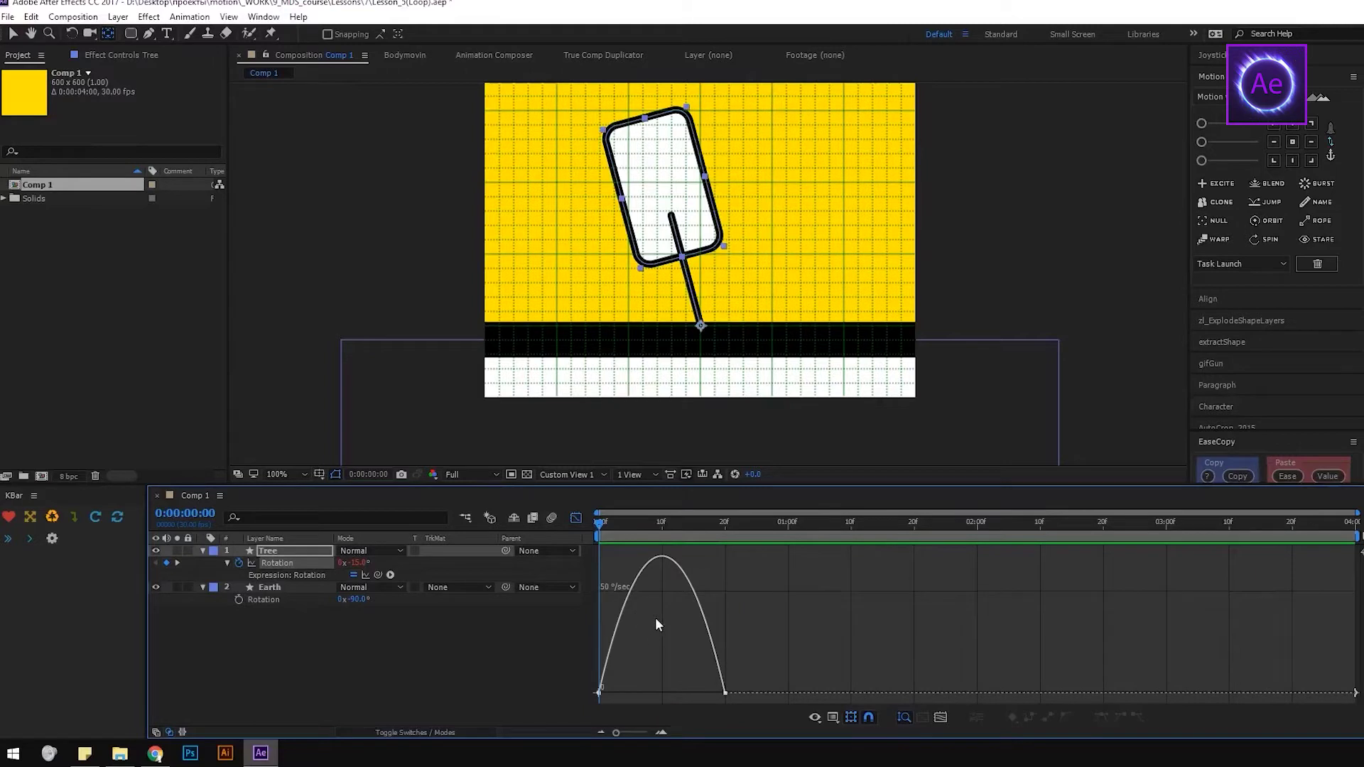
left_click(576, 517)
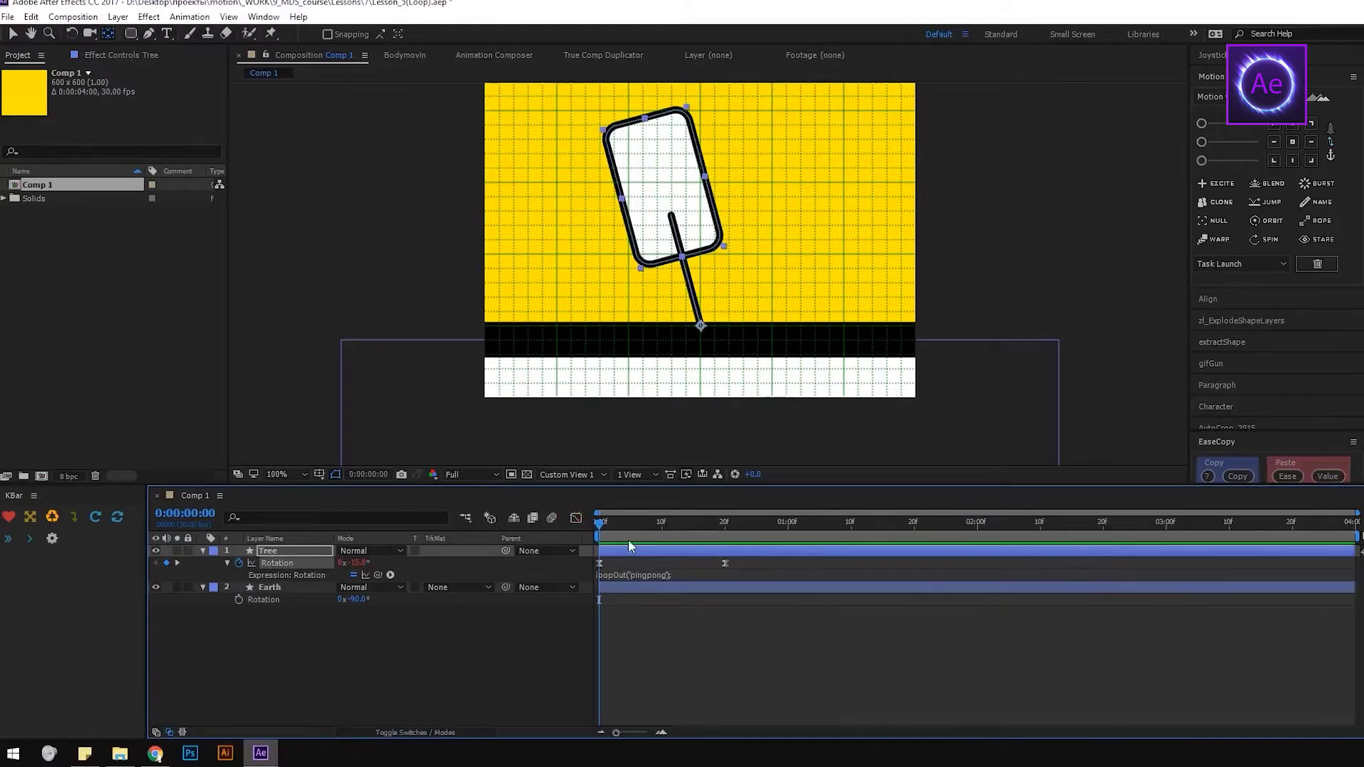
key("space")
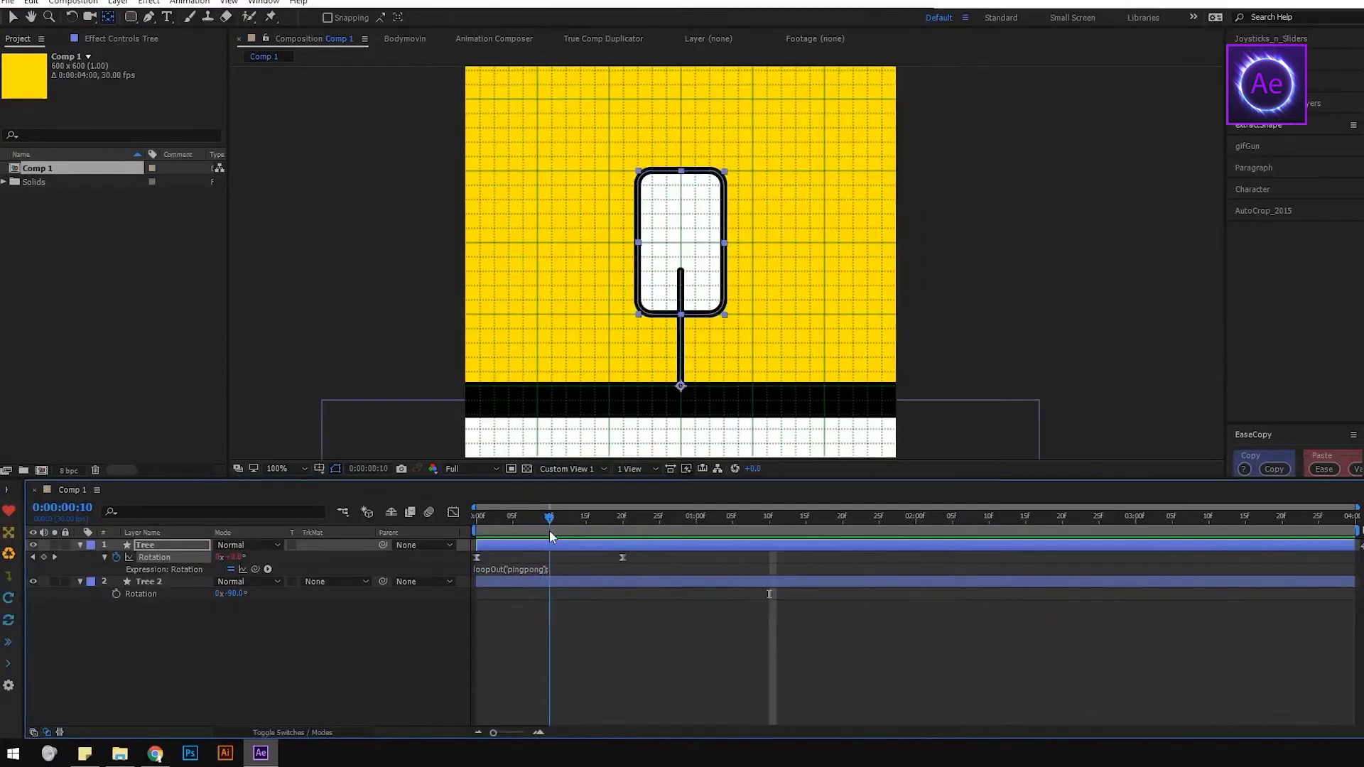
key("ctrl+space")
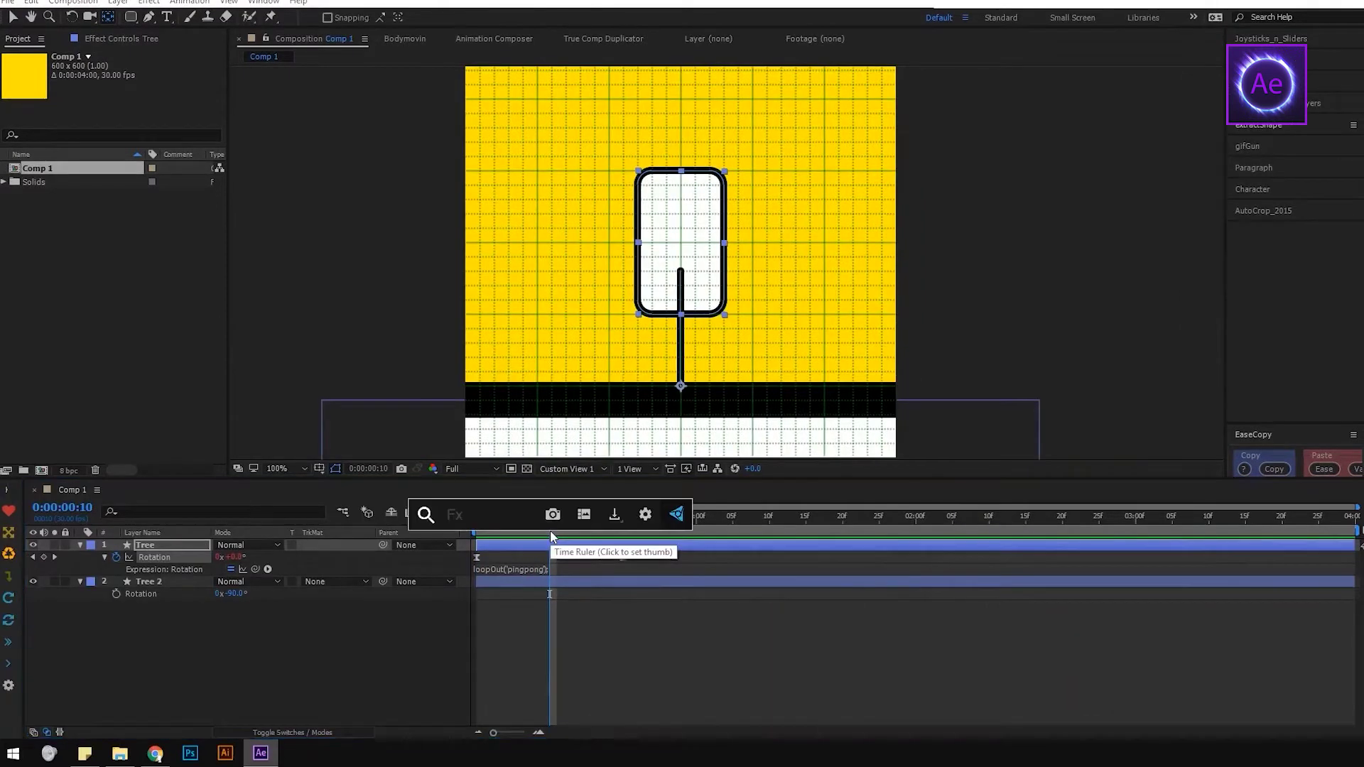
Apply CC Bend It to Tree with Start 300,540, End 300,100 and Bend reset to 0, then preview.
type("cc be")
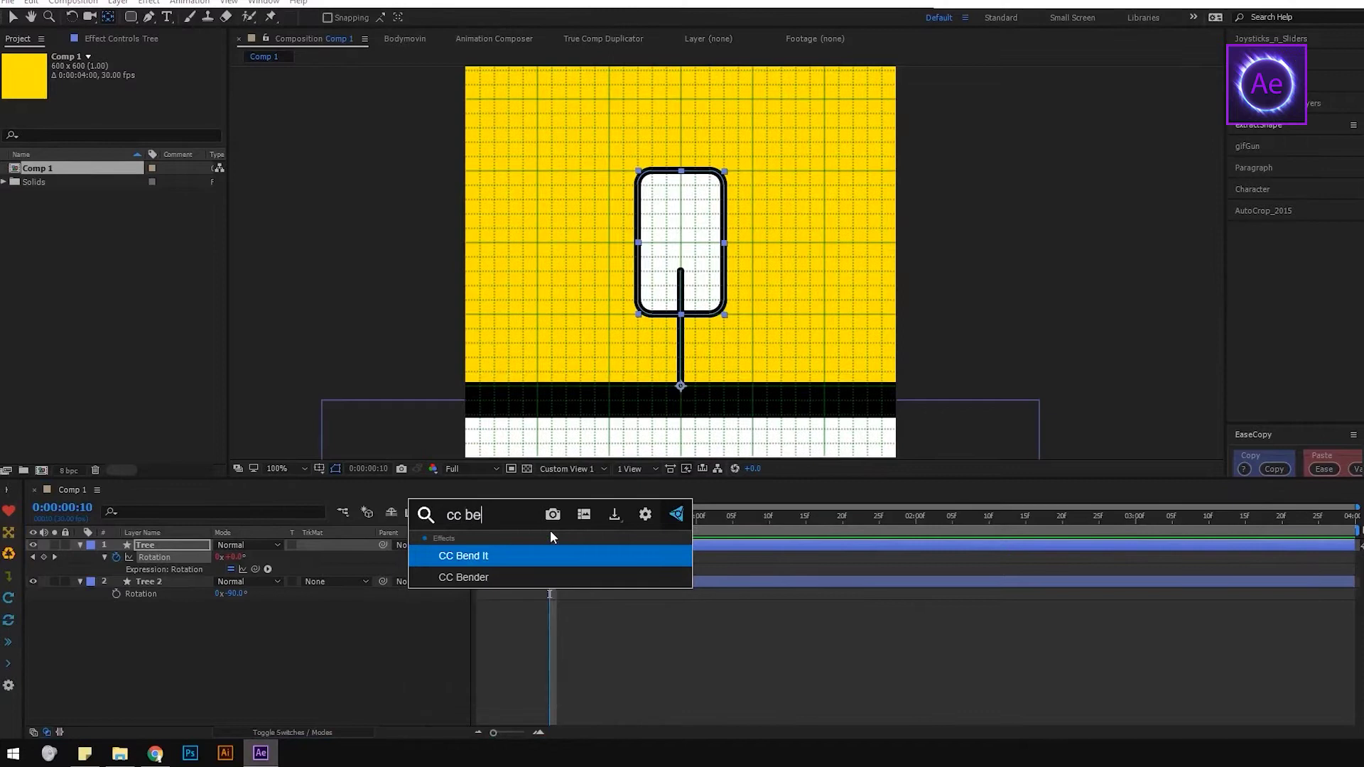
type("nd")
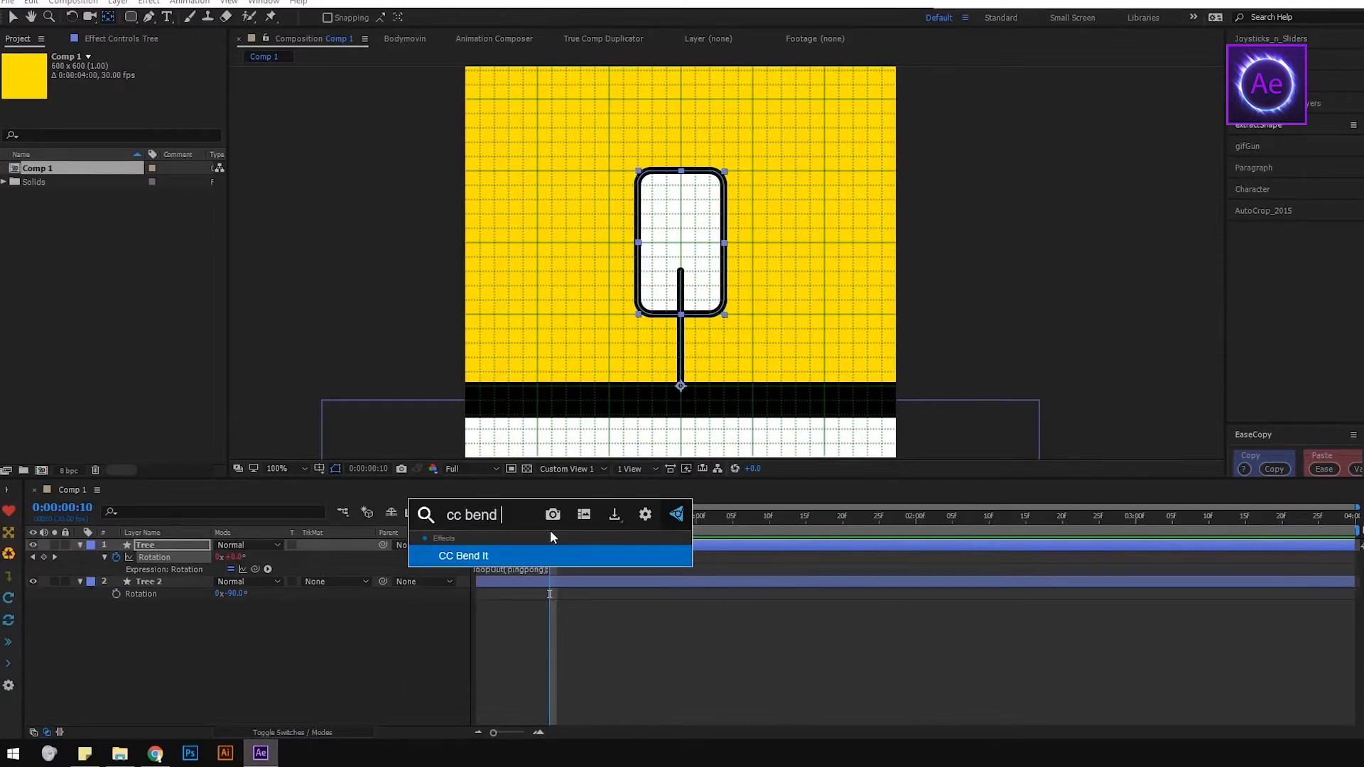
key("Return")
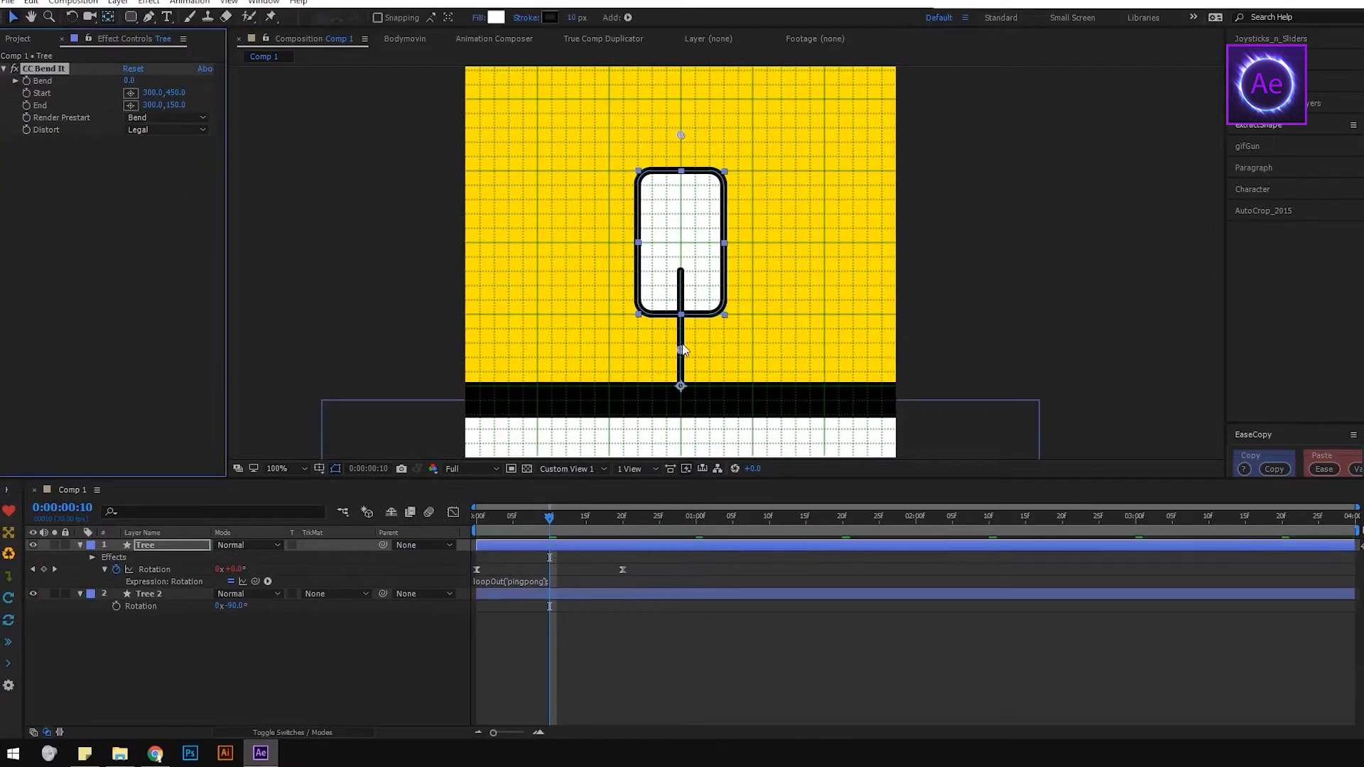
left_click_drag(680, 349, 680, 415)
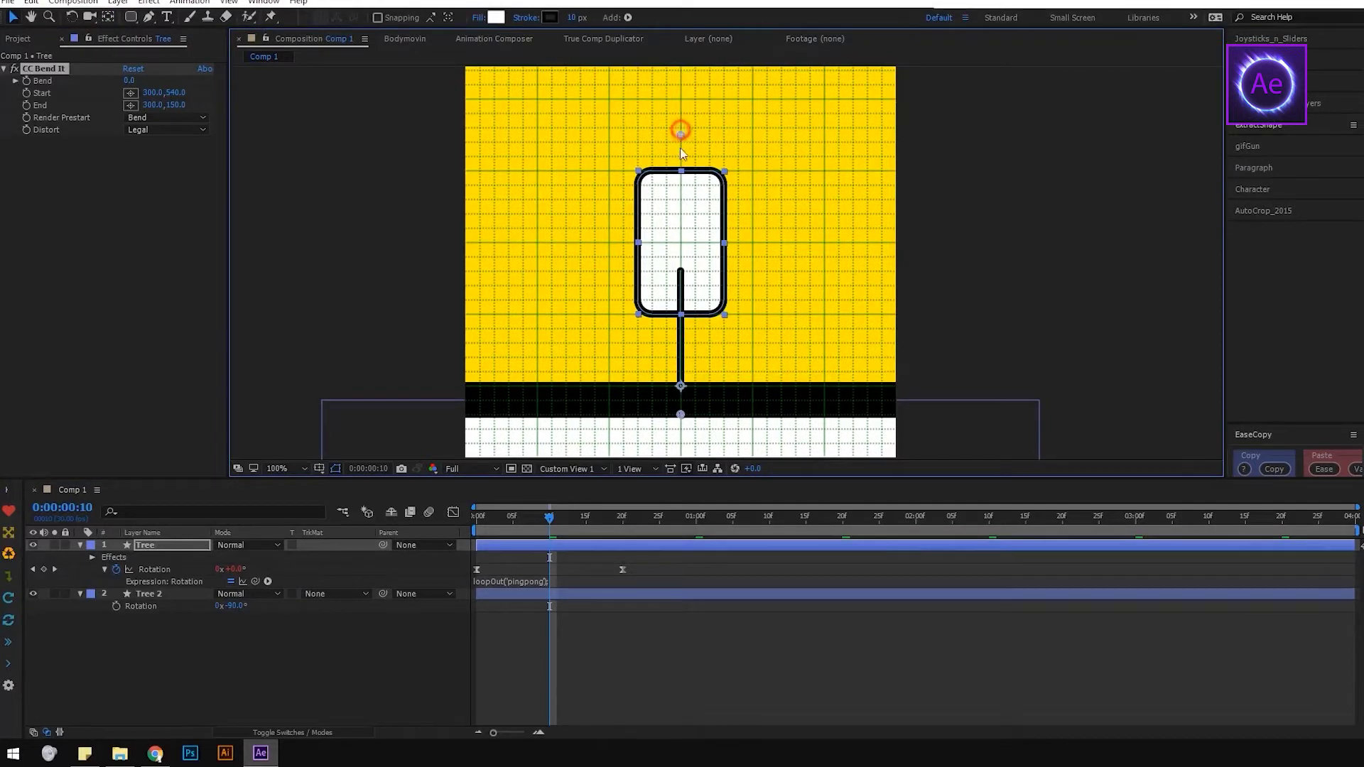
mouse_move(681, 134)
left_mouse_down()
mouse_move(691, 299)
mouse_move(692, 142)
left_mouse_up()
mouse_move(130, 81)
left_mouse_down()
mouse_move(88, 80)
mouse_move(182, 80)
mouse_move(137, 84)
left_mouse_up()
key("ctrl+z")
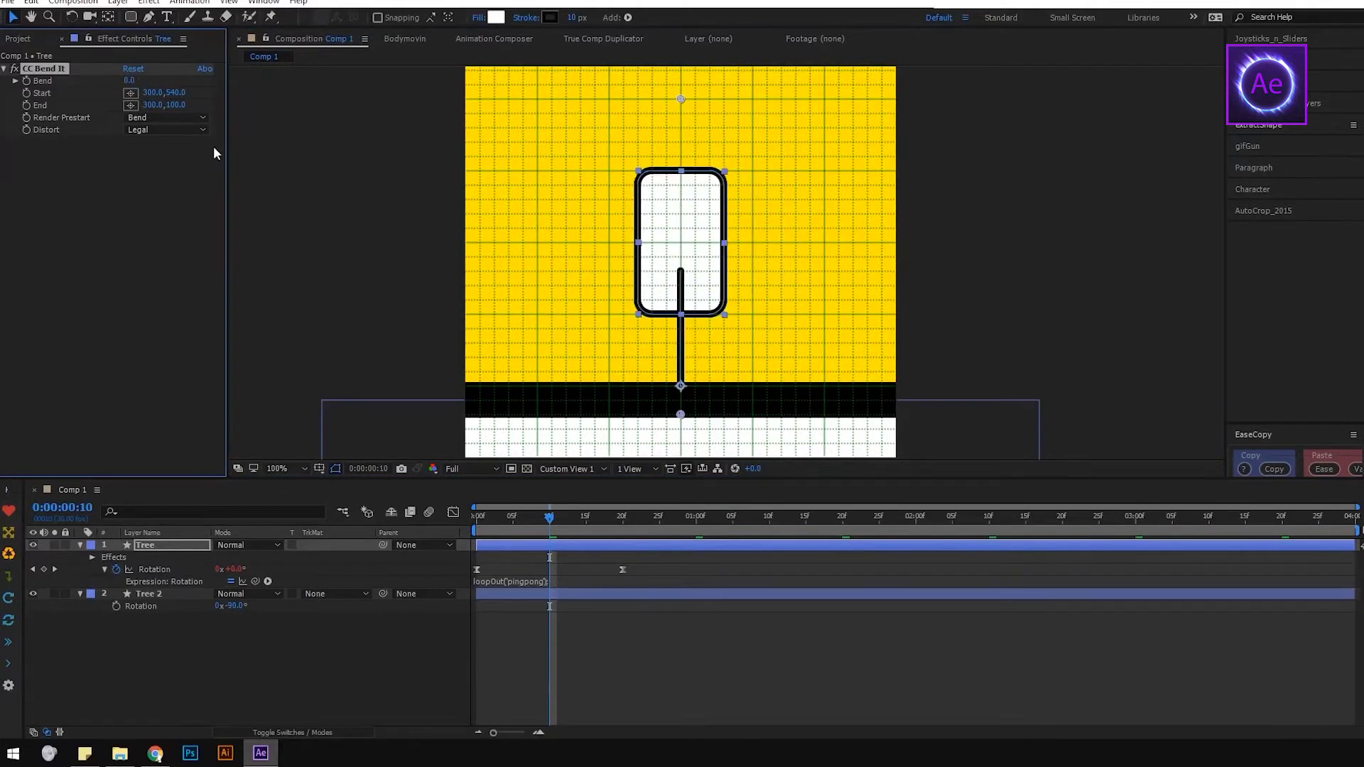
key("n")
key("space")
Give both CC Bend It Start and End the expression toComp(value);.
mouse_move(531, 527)
left_mouse_down()
mouse_move(599, 531)
mouse_move(504, 530)
mouse_move(586, 530)
mouse_move(548, 527)
left_mouse_up()
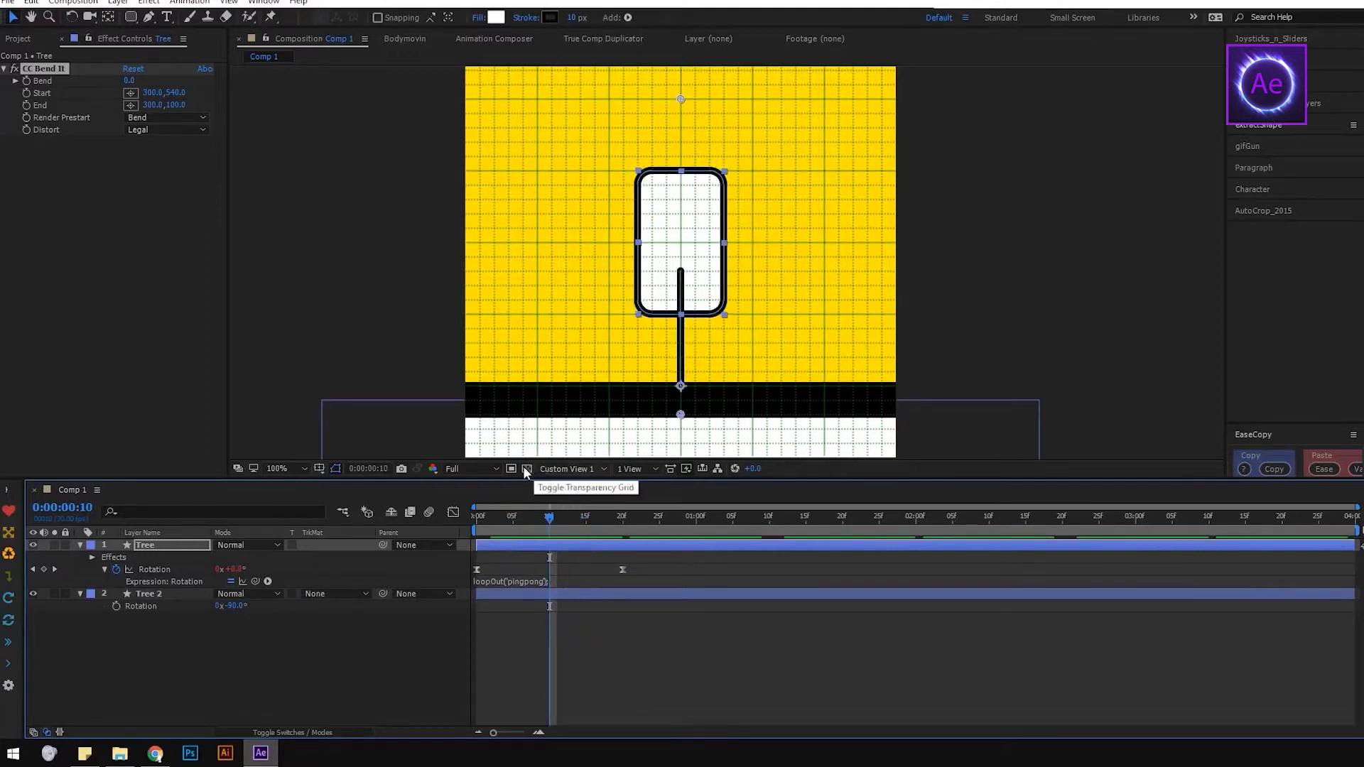
left_click(27, 93, "alt")
left_click(27, 106, "alt")
left_click(577, 601)
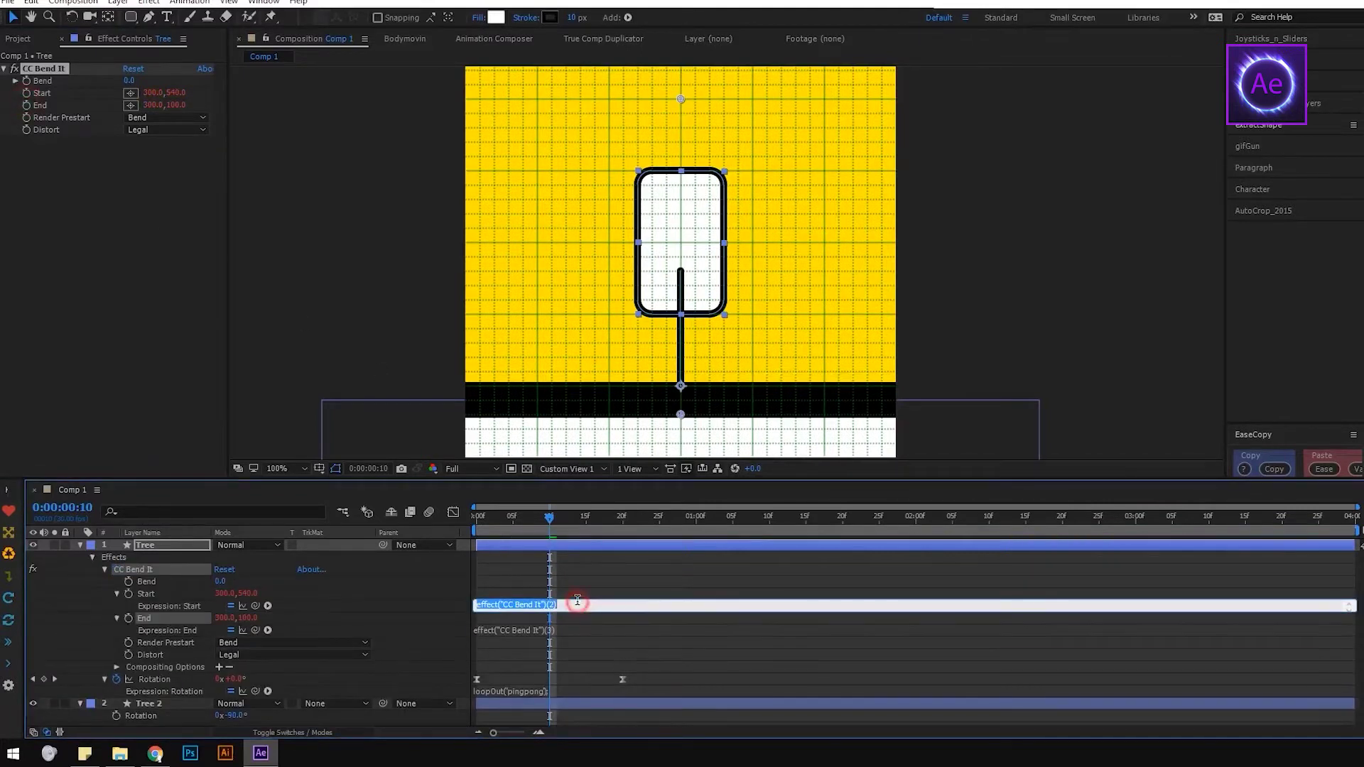
type("toComp(value);")
key("ctrl+a")
key("ctrl+c")
left_click(501, 634)
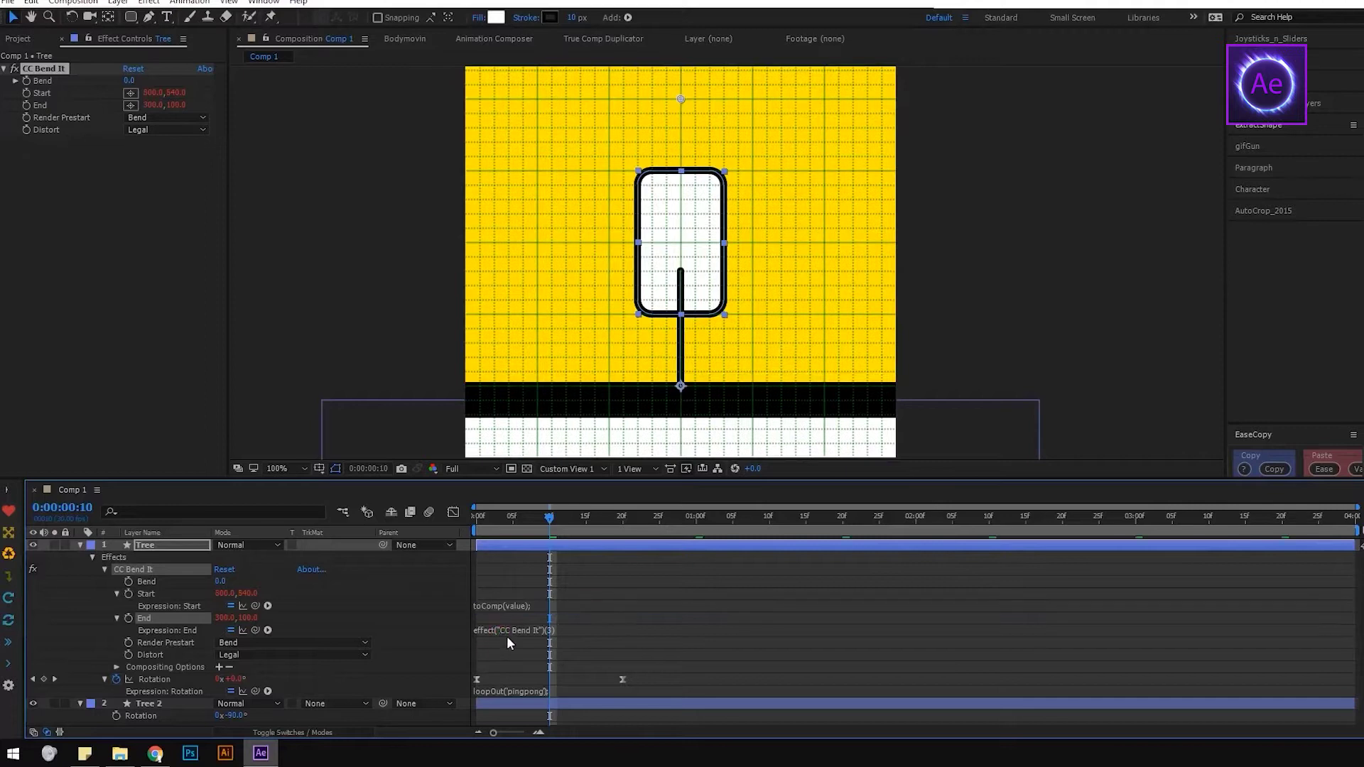
key("ctrl+a")
key("ctrl+v")
left_click(444, 621)
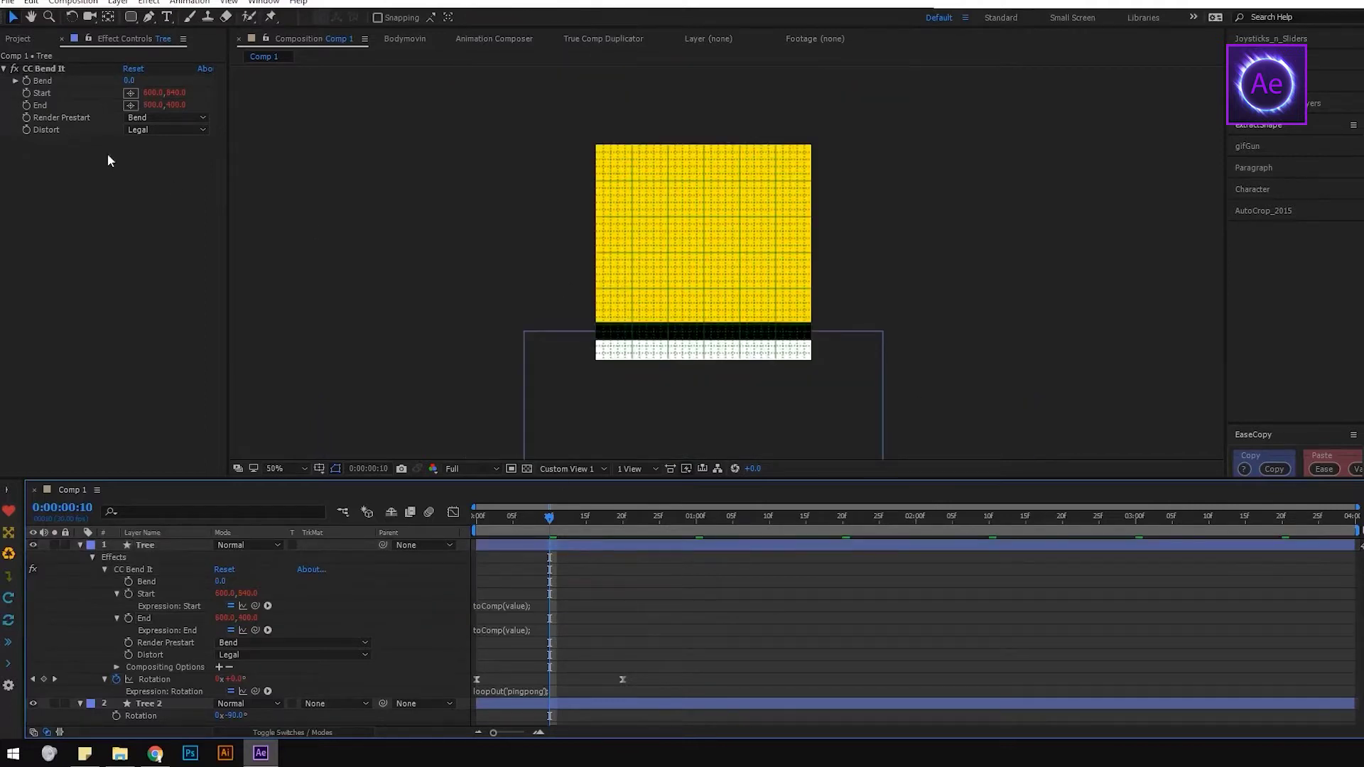
Drag the bend Start to the stem base and End near the treetop, then preview.
left_click(43, 69)
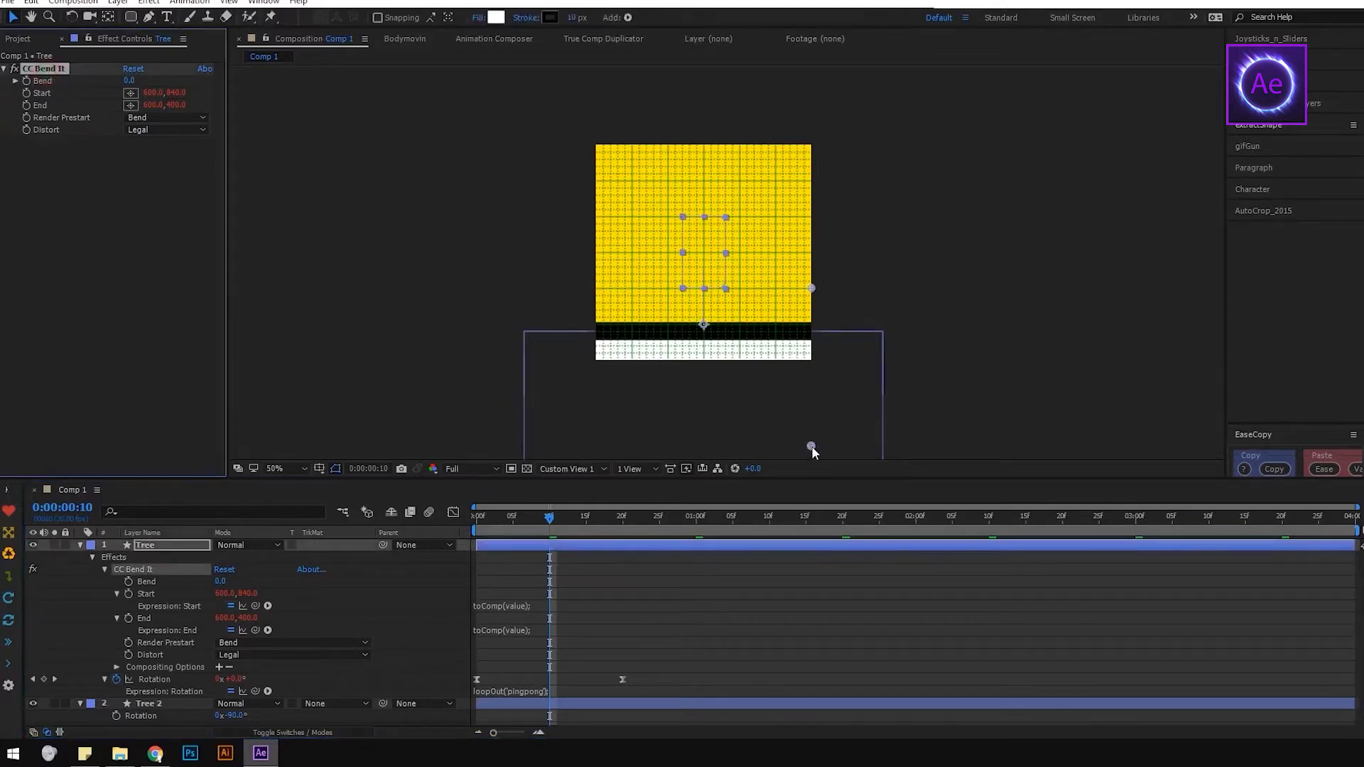
left_click_drag(812, 448, 705, 344)
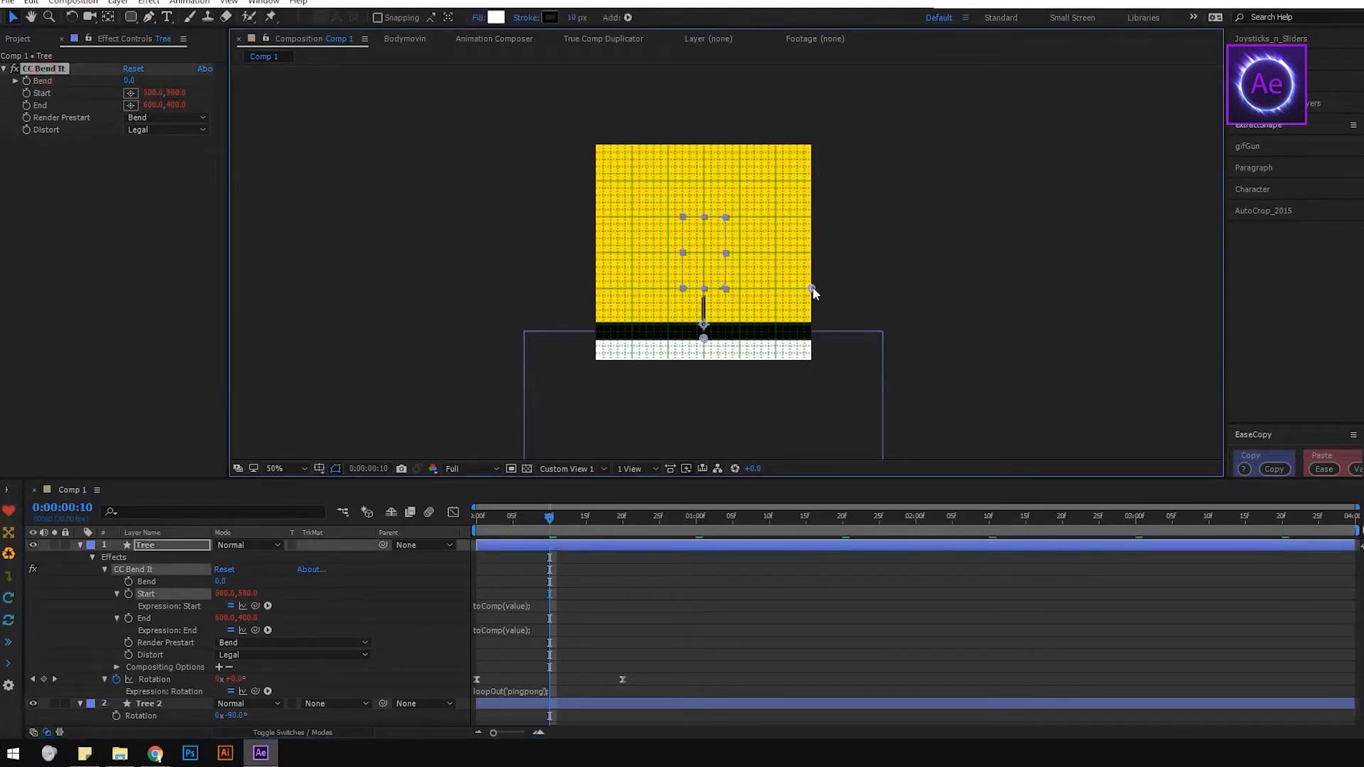
left_click_drag(812, 290, 706, 194)
scroll(703, 226, "up", 2)
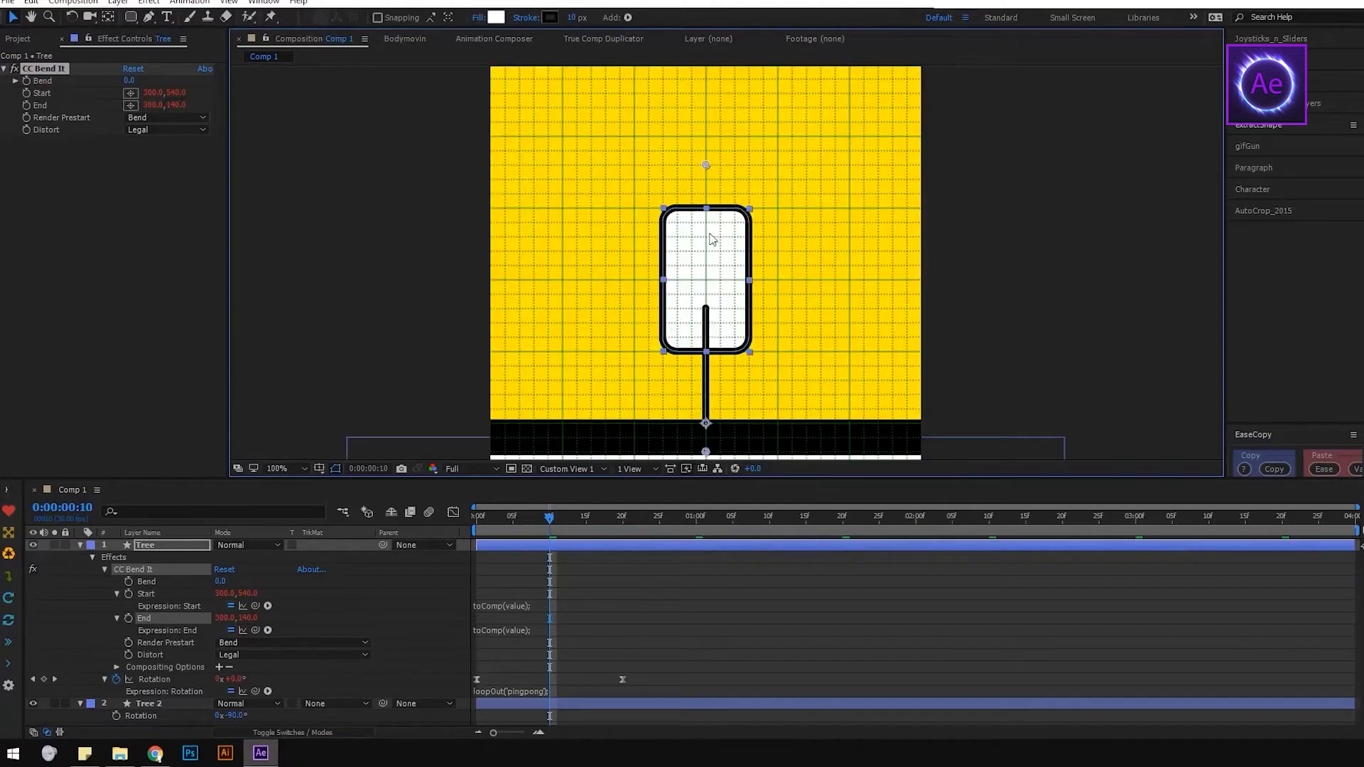
key("space")
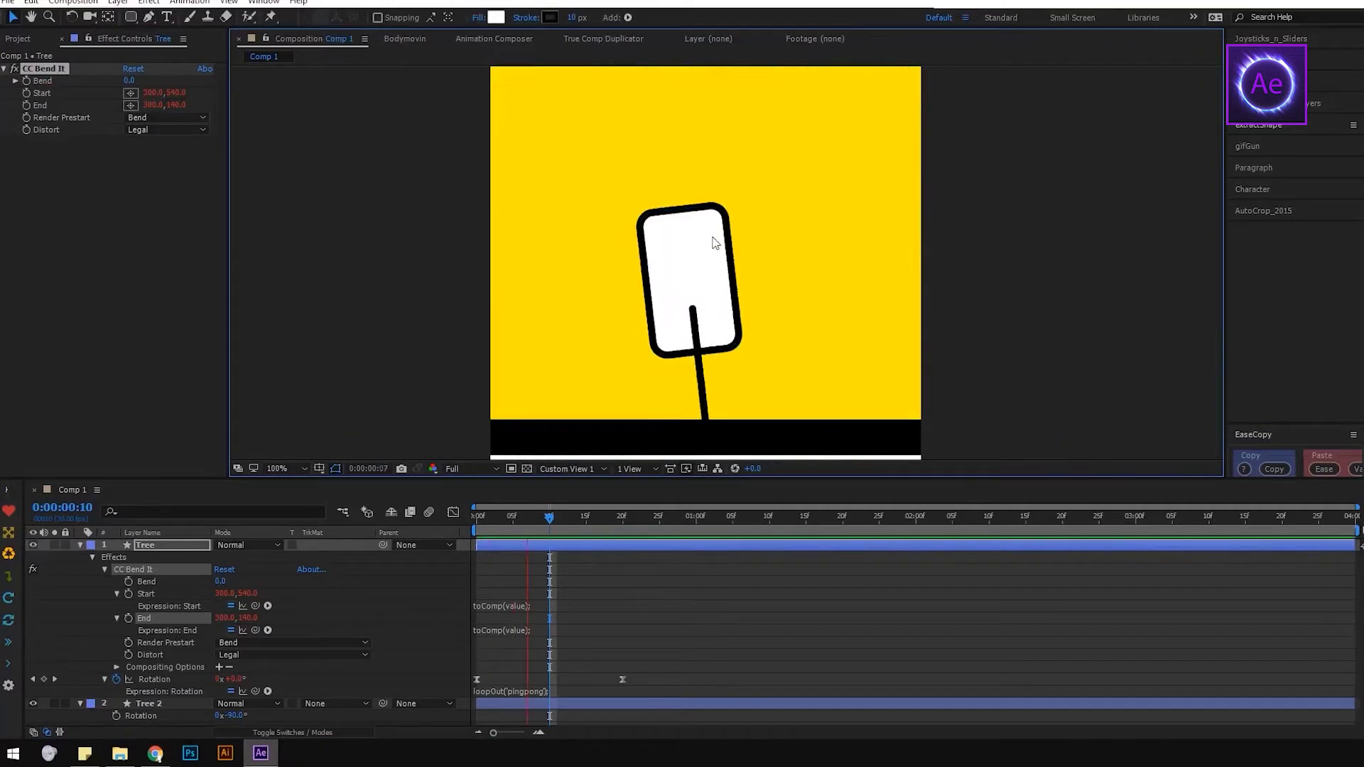
Keyframe Bend at 35 on frame 0 and -35 on frame 20, with Easy Ease.
key("space")
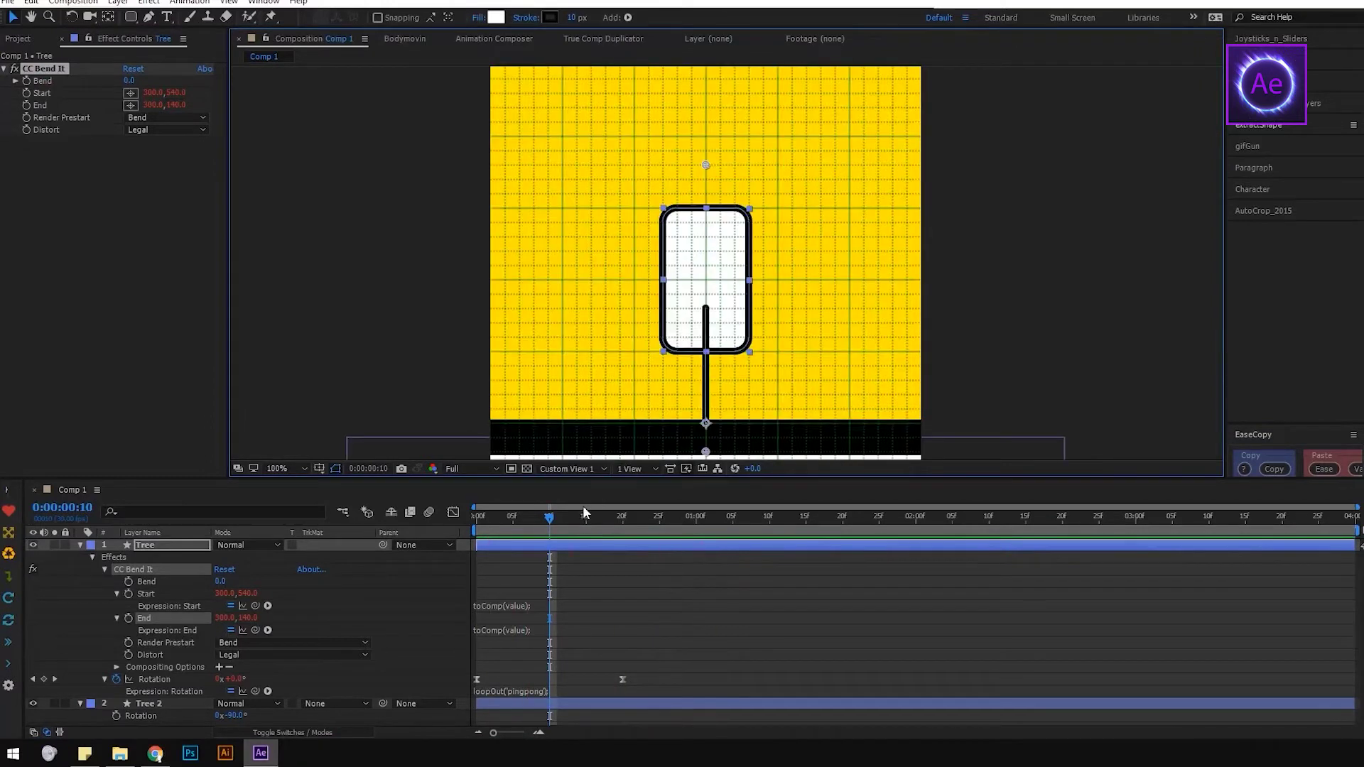
key("space")
key("space")
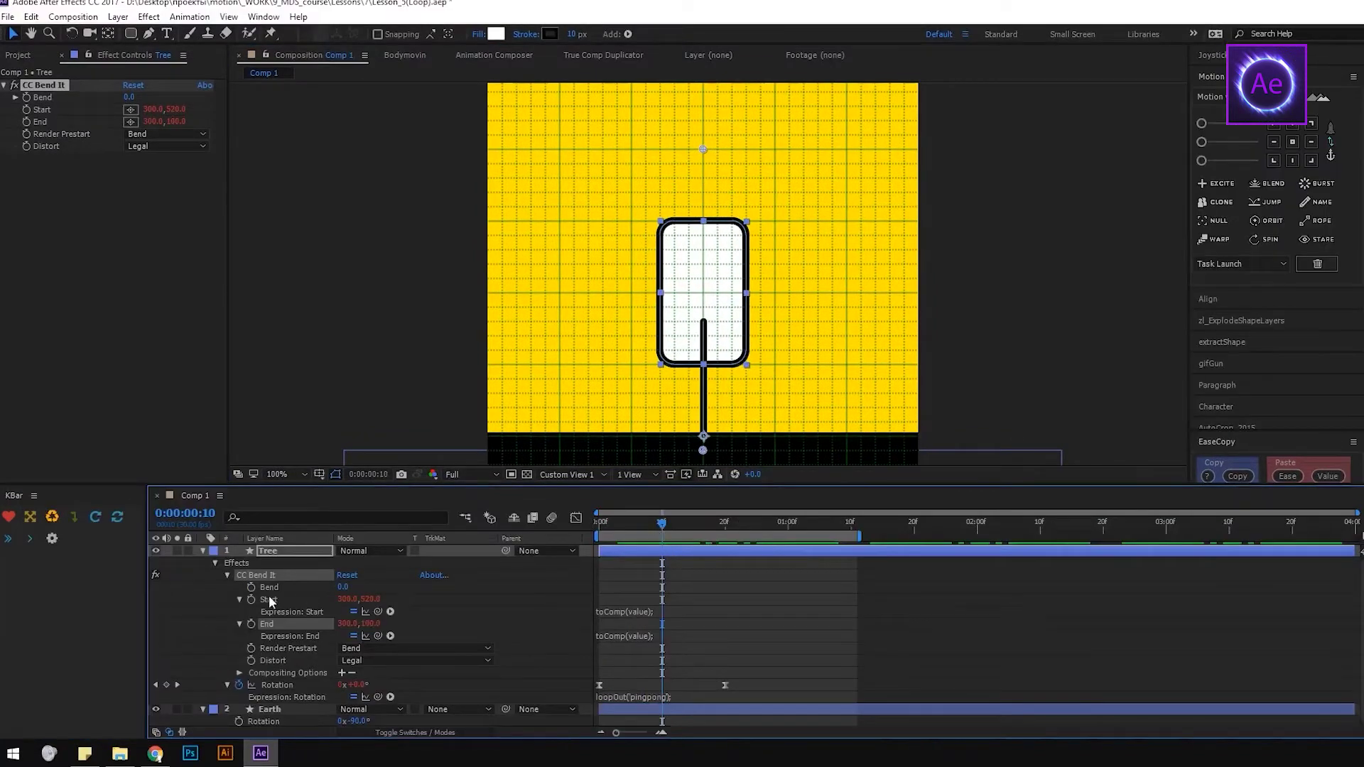
left_click(251, 587)
left_click_drag(620, 530, 594, 552)
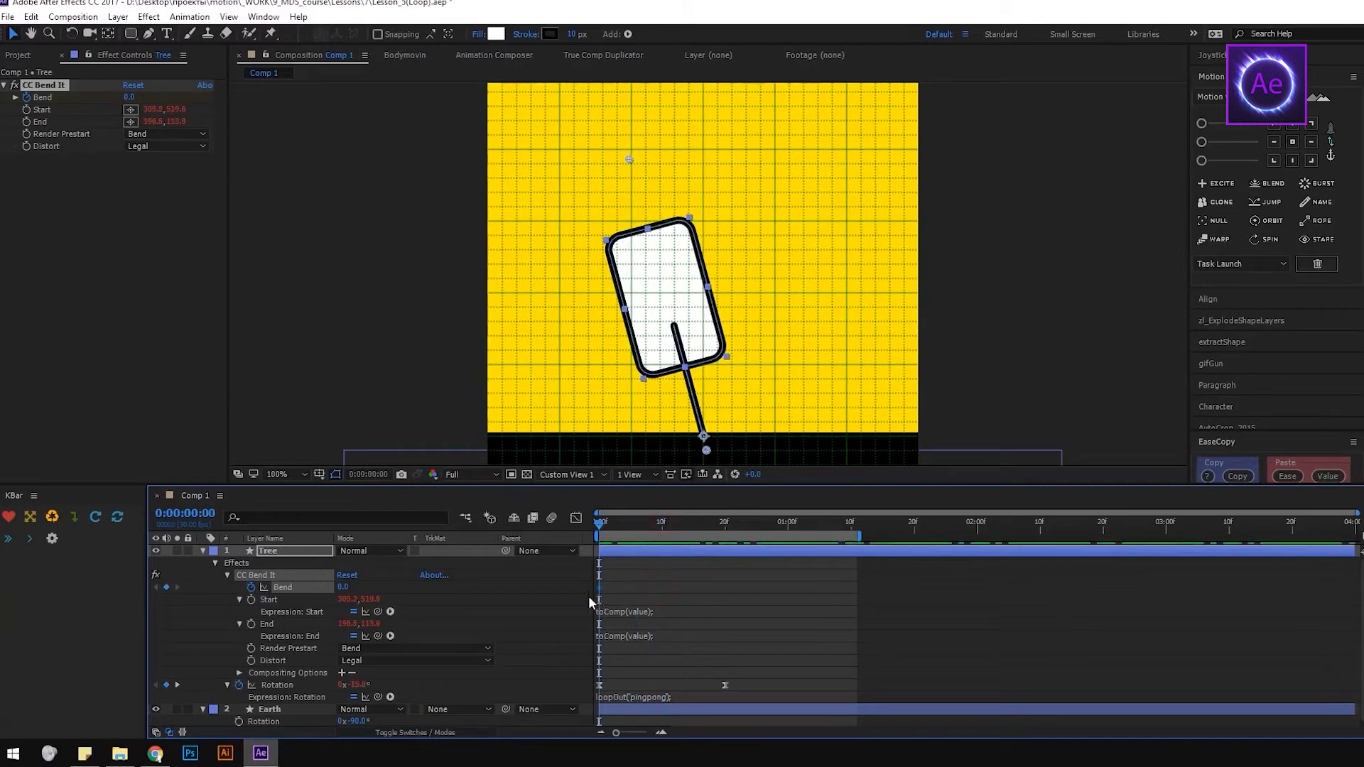
left_click(343, 586)
key("Return")
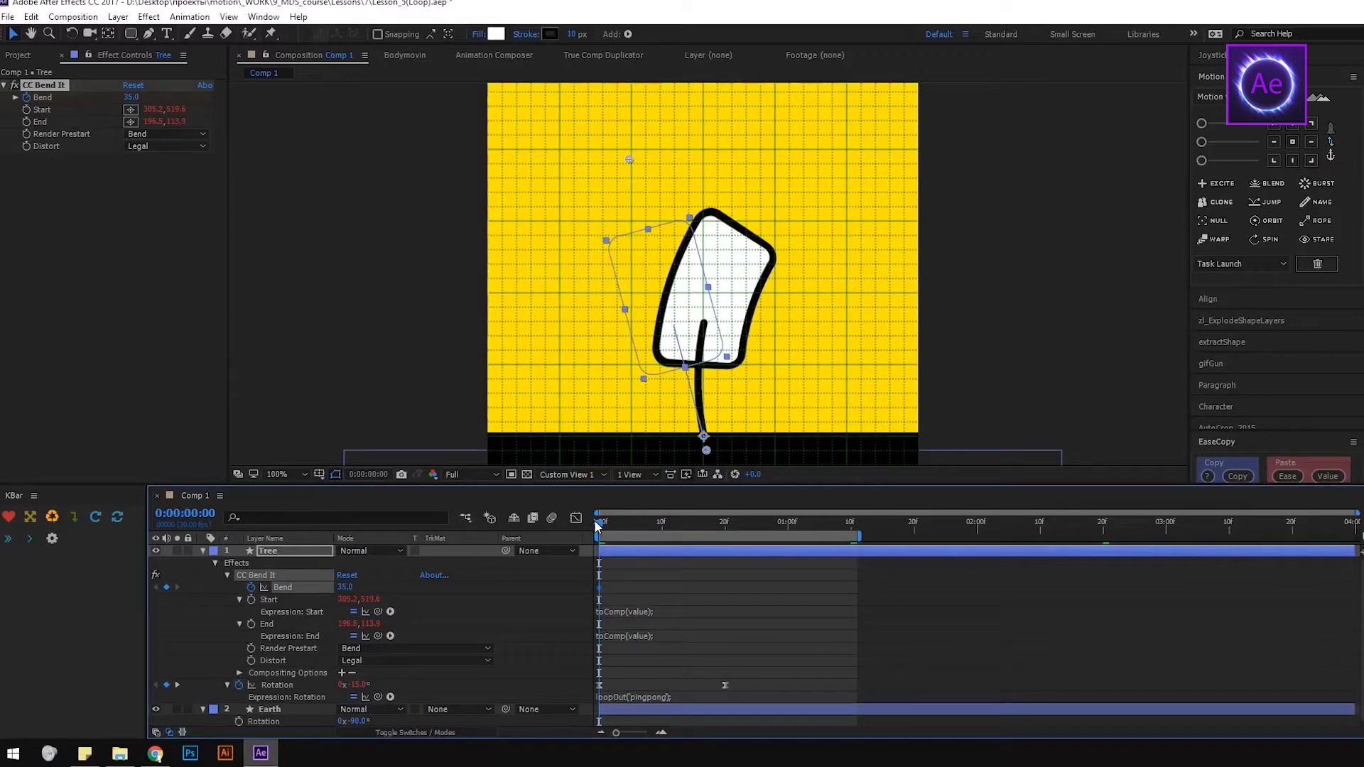
left_click_drag(594, 520, 724, 530)
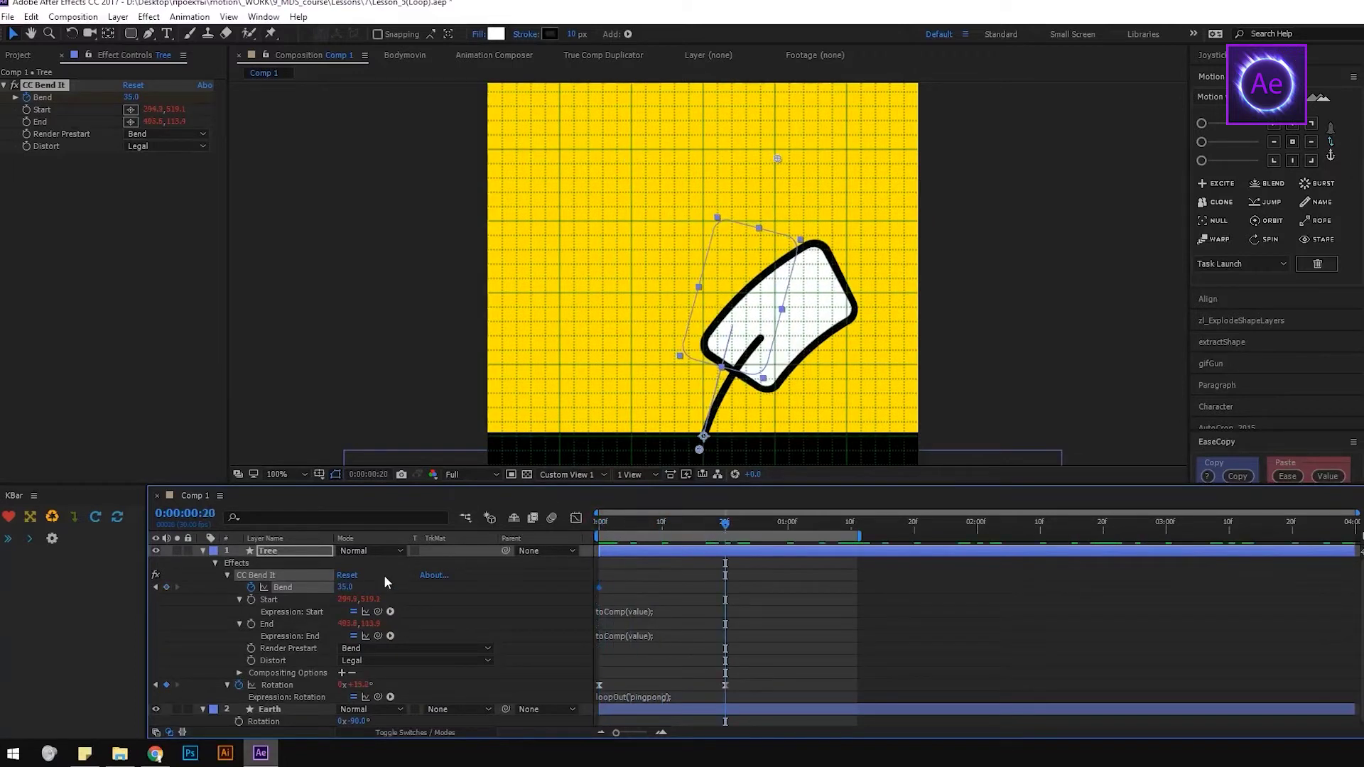
left_click(348, 587)
key("Return")
left_click_drag(716, 586, 547, 611)
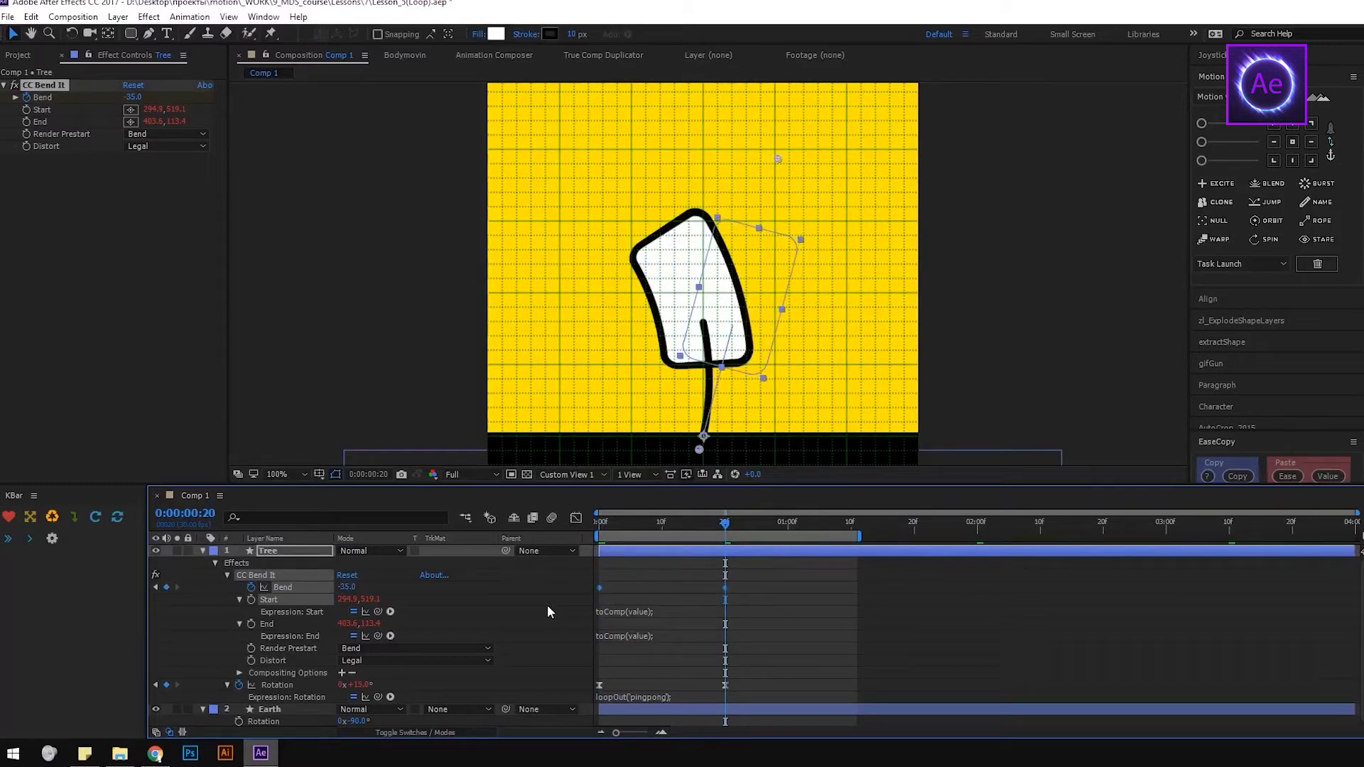
key("F9")
Paste loopOut('pingpong'); from Rotation into Bend's expression and preview the swaying tree.
left_click(642, 695)
key("ctrl+c")
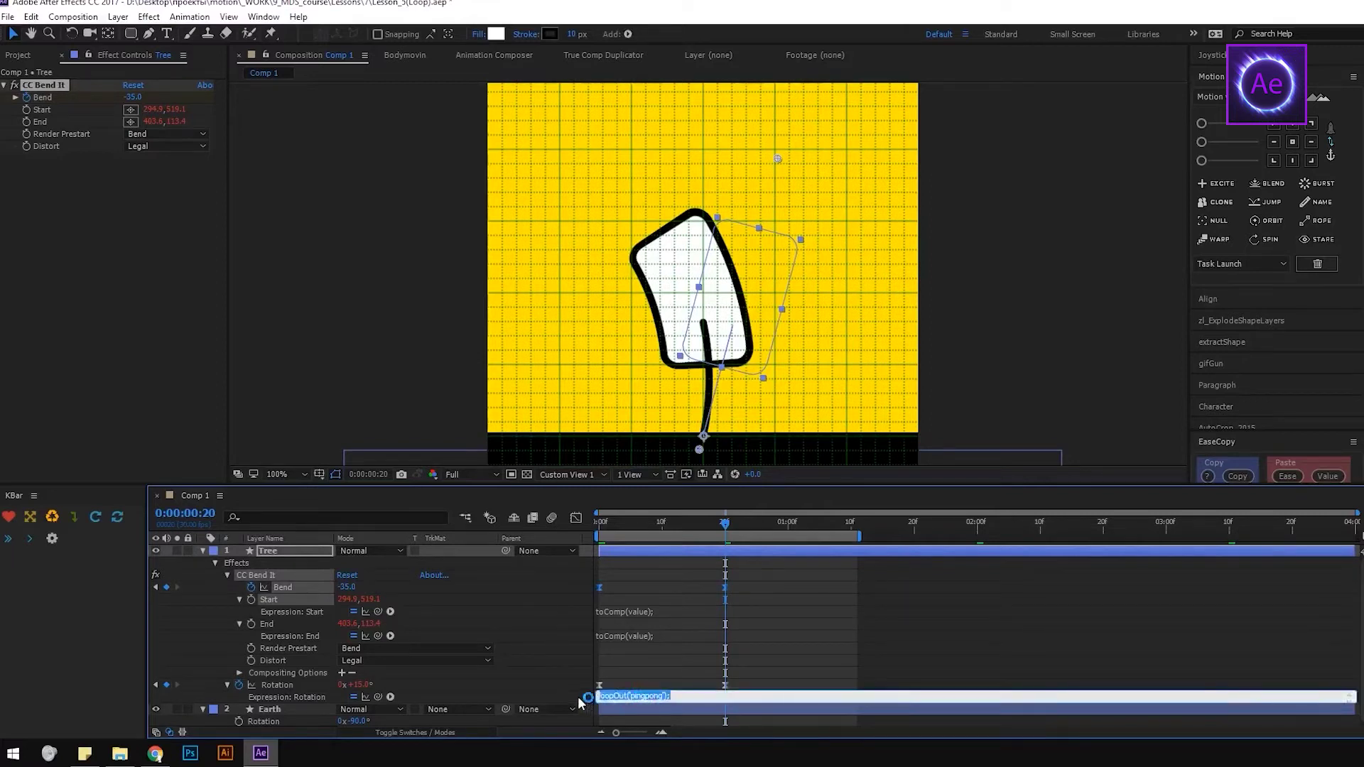
left_click(561, 678)
left_click(252, 588, "alt")
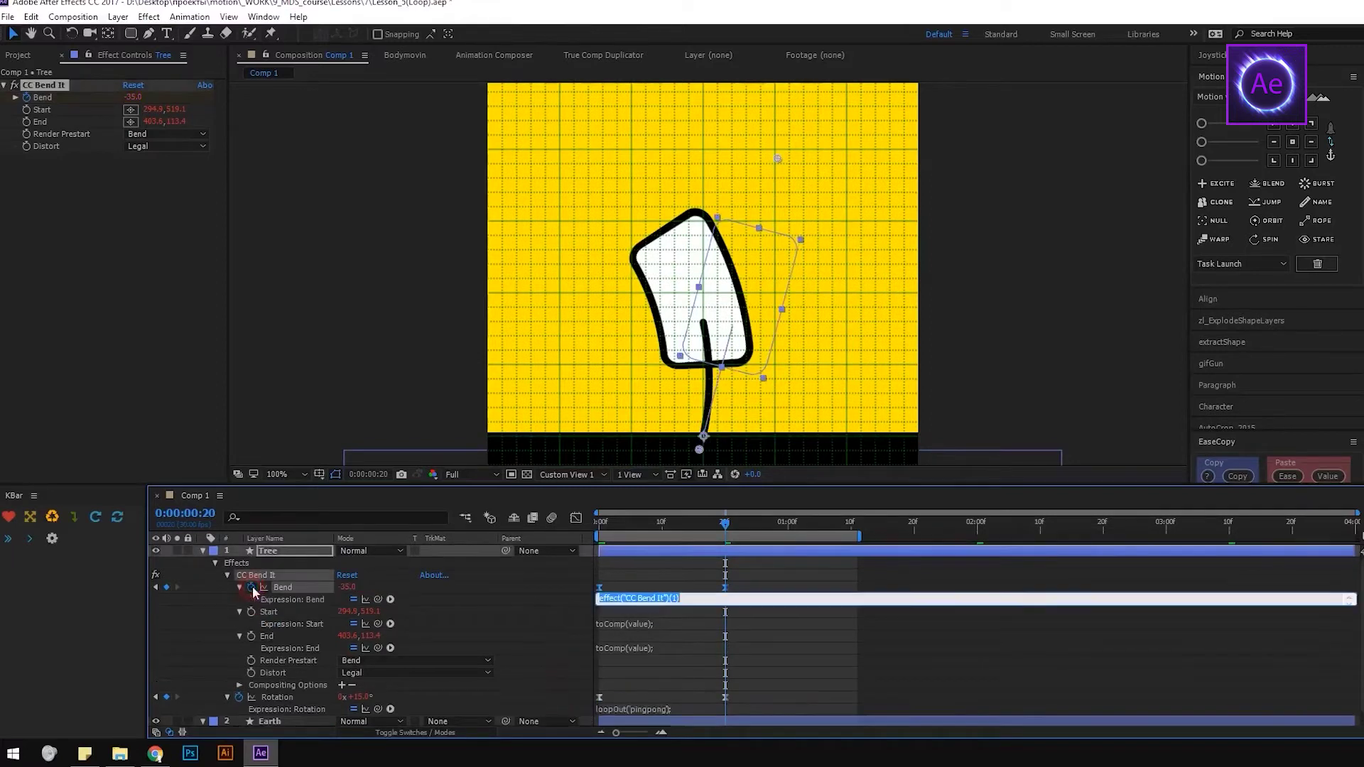
key("ctrl+v")
left_click(556, 595)
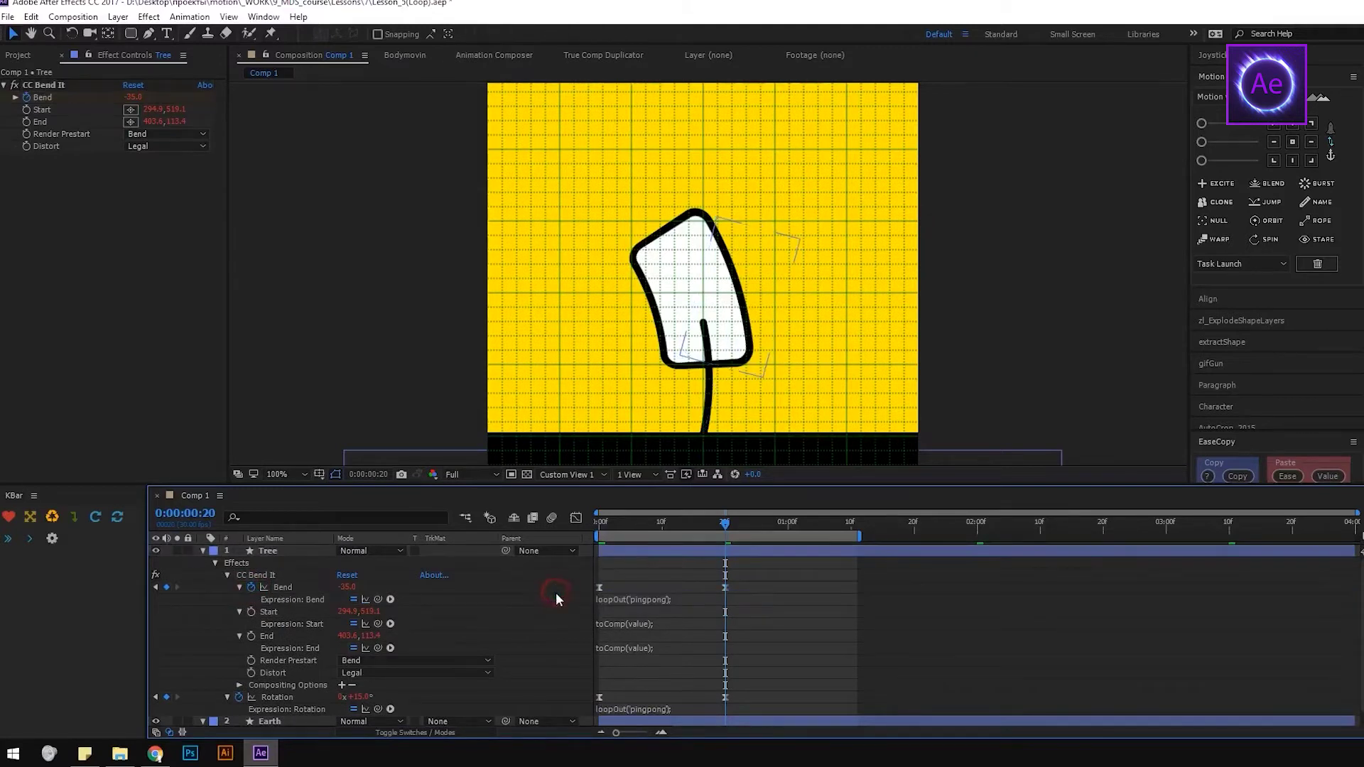
key("space")
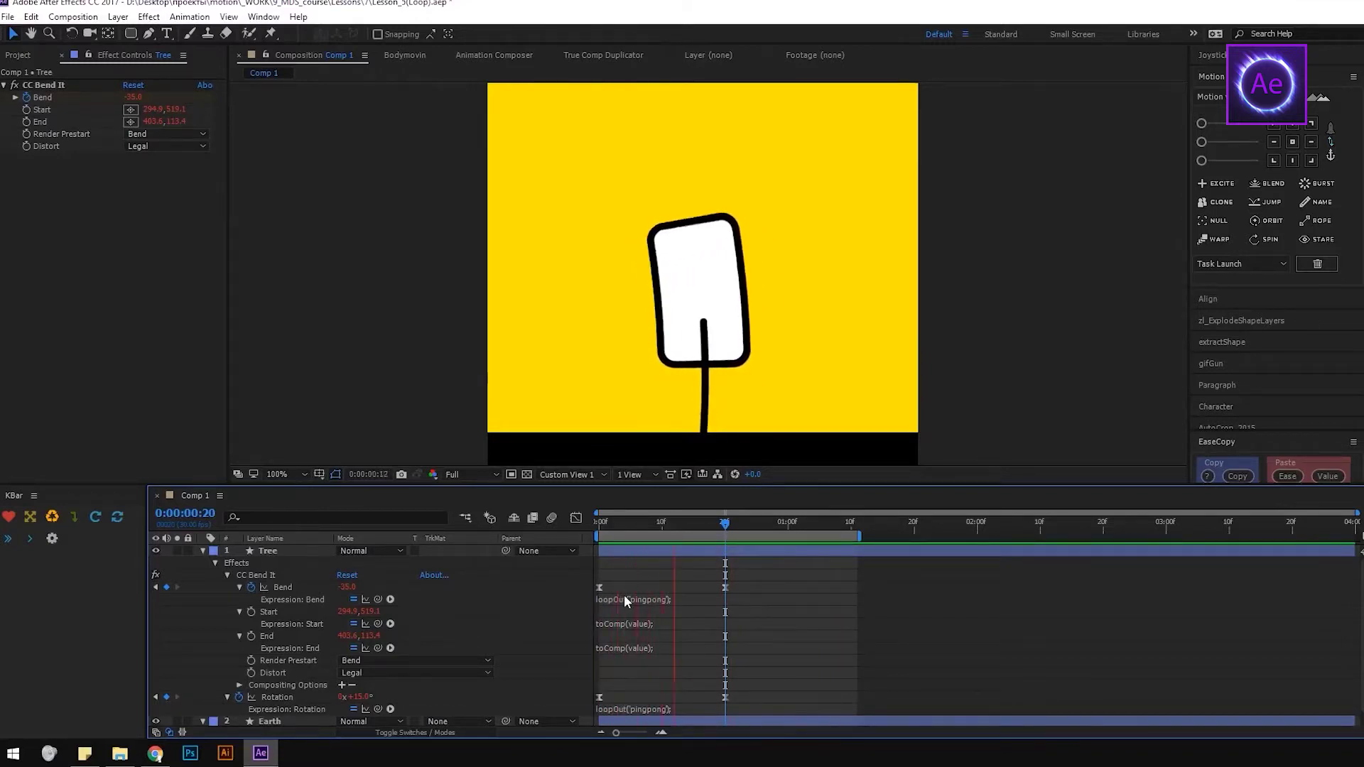
Slide the second Bend keyframe earlier to about 15f, stop the preview, and show the Project panel.
left_click_drag(747, 570, 552, 594)
scroll(662, 584, "up", 2)
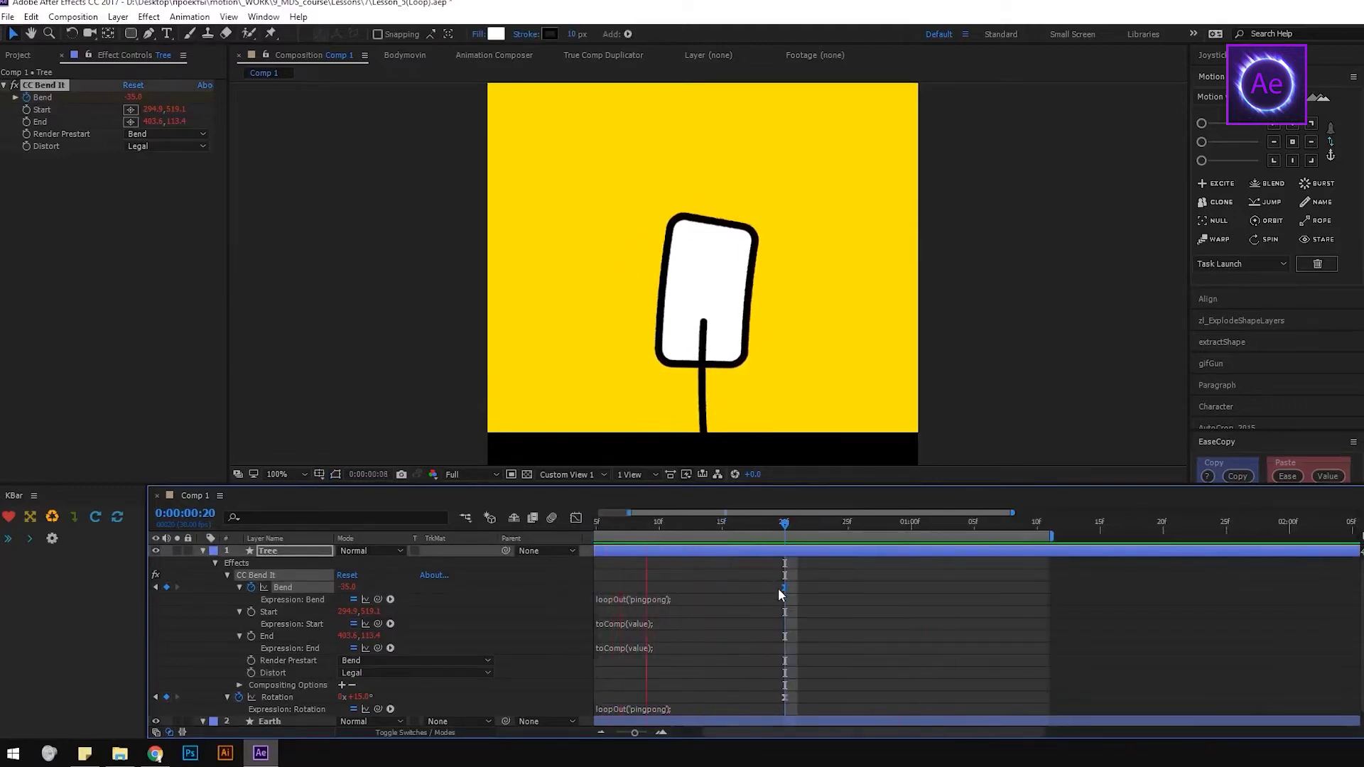
left_click_drag(782, 586, 717, 594)
scroll(747, 591, "down", 2)
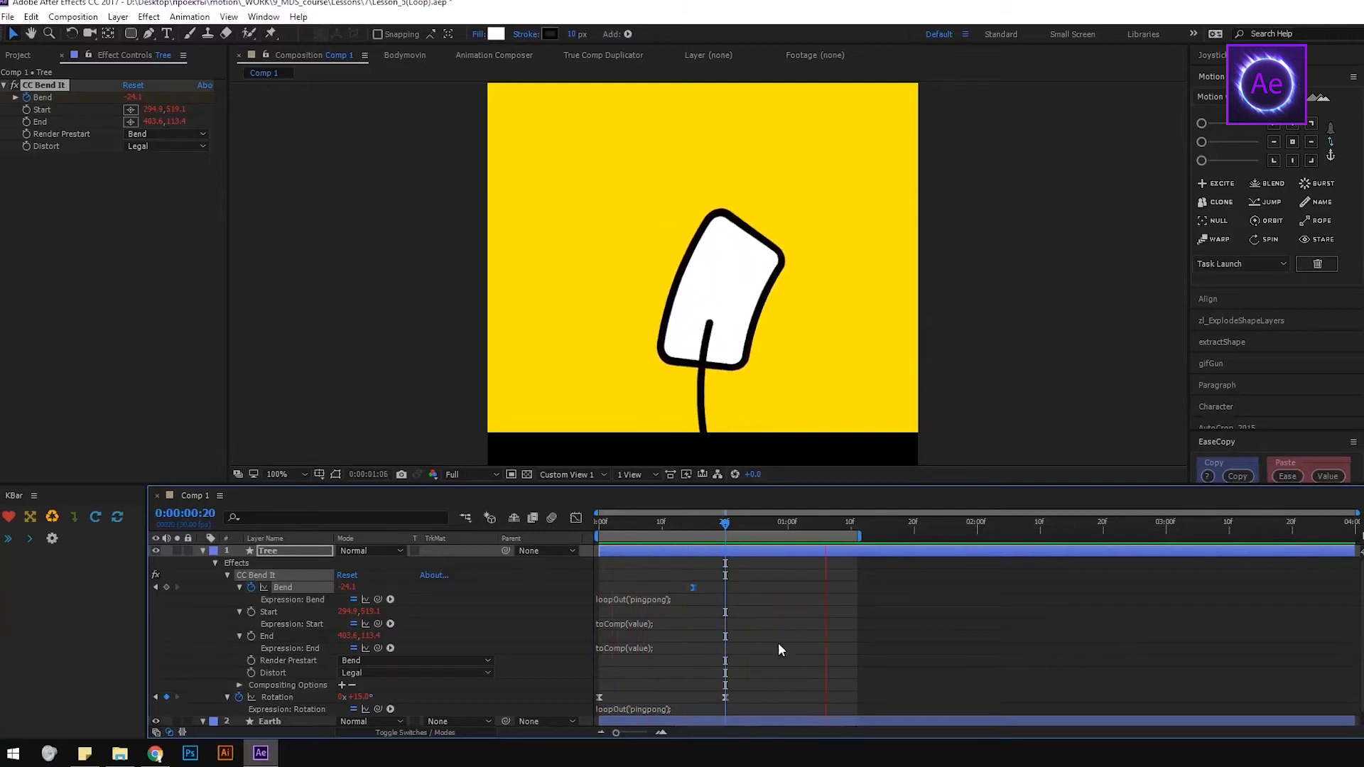
left_click(725, 529)
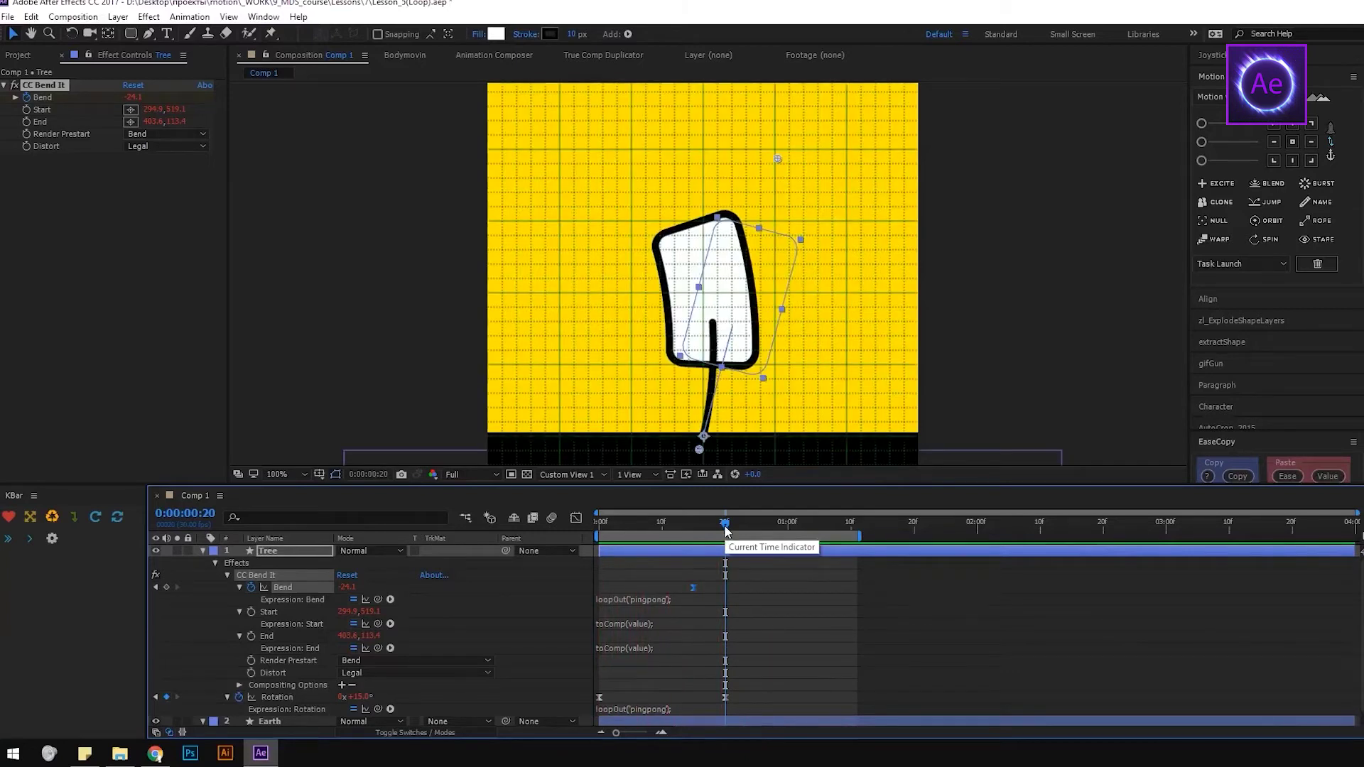
left_click(32, 52)
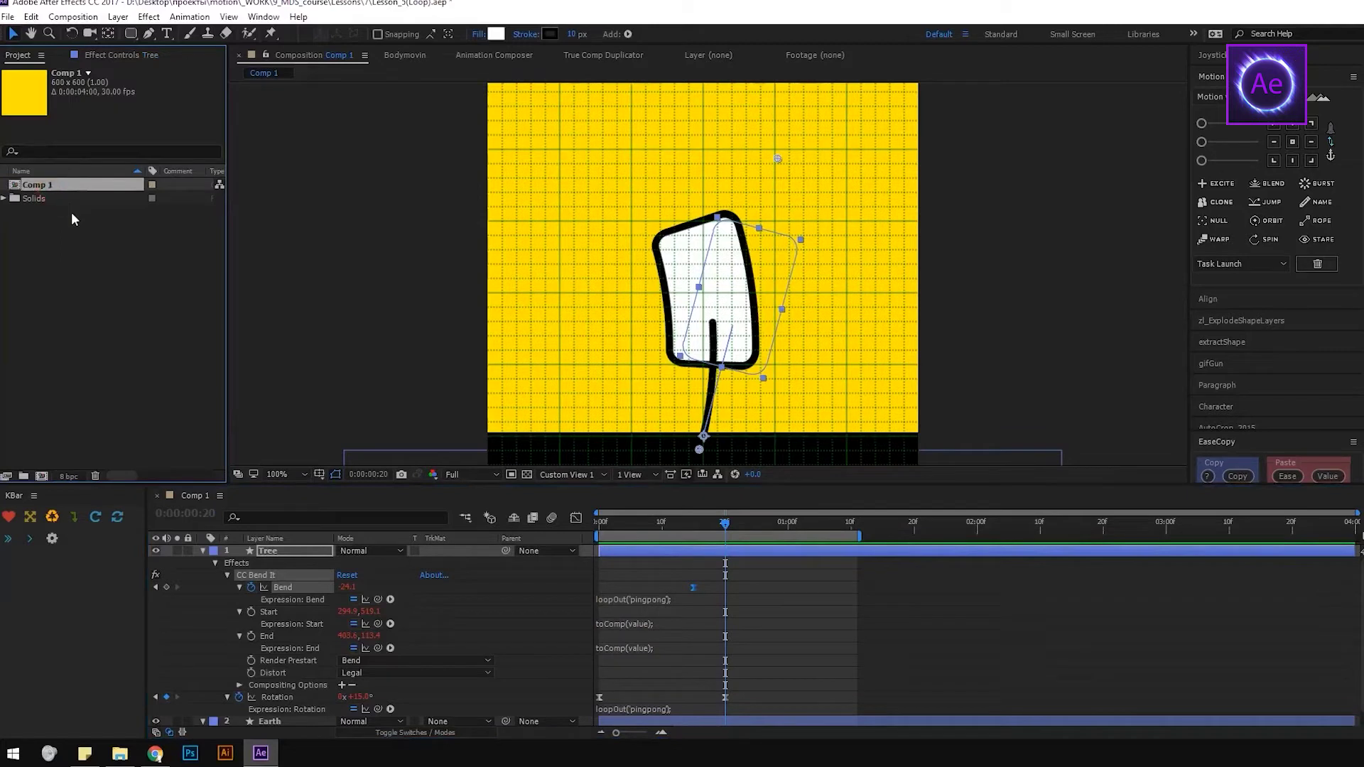
Duplicate Comp 1 as Comp 2, open it, and duplicate the Tree layer twice.
key("ctrl+d")
double_click(58, 198)
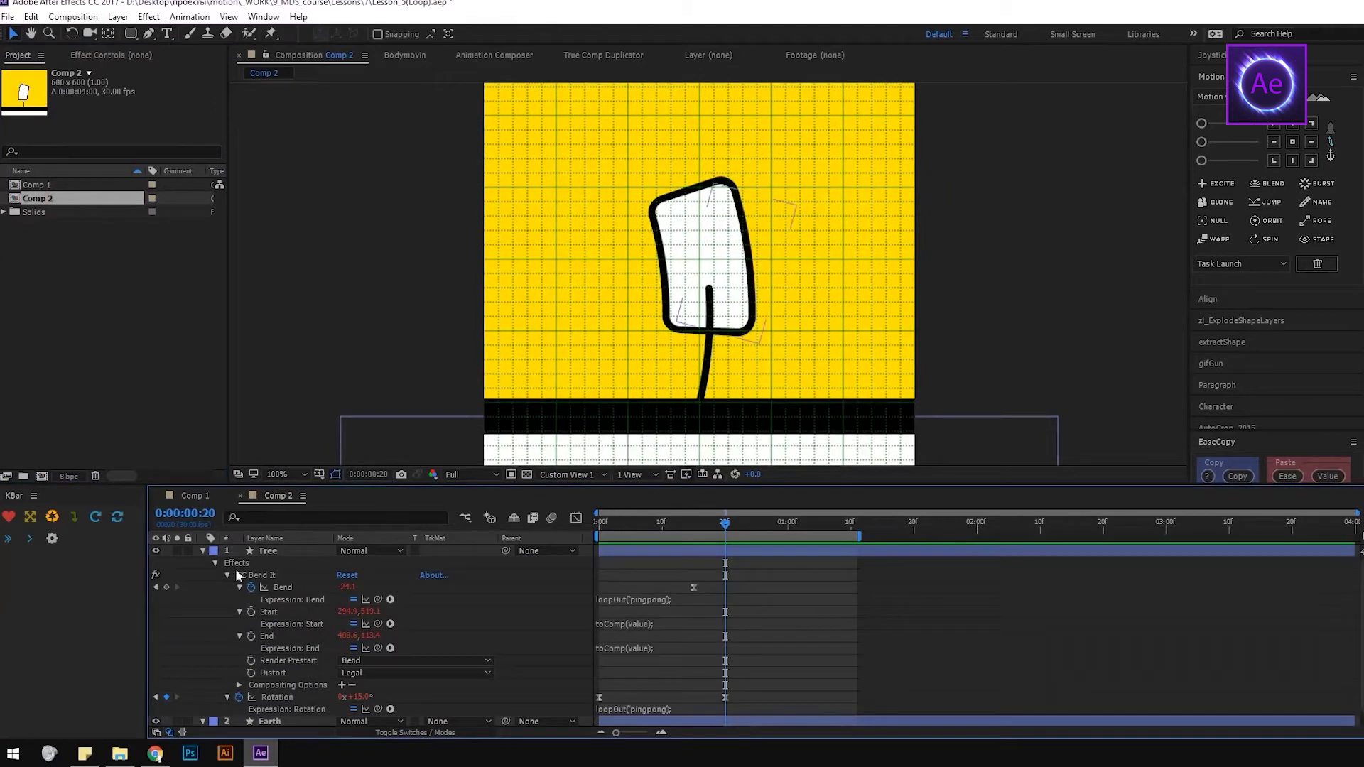
left_click(203, 551)
left_click(281, 551)
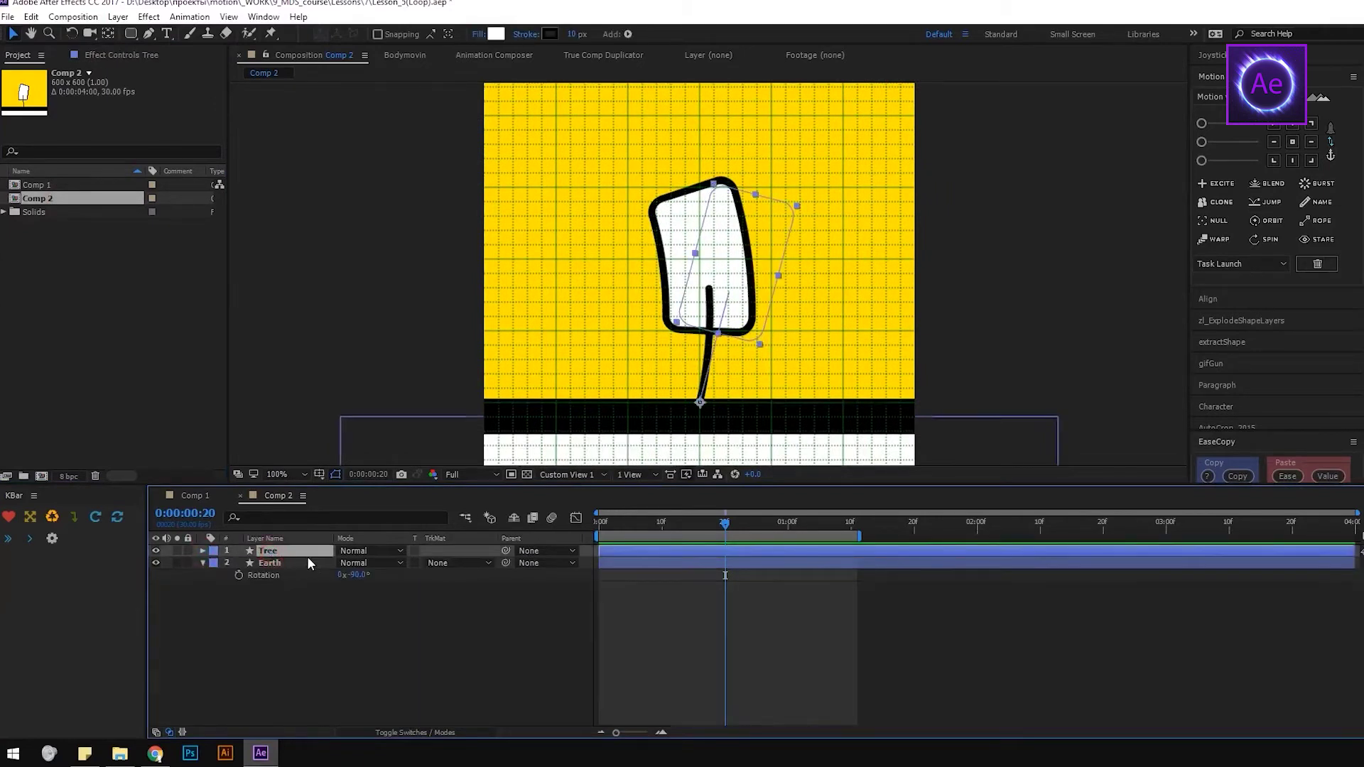
key("ctrl+d")
key("s")
left_click(284, 563)
key("ctrl+d")
Scale the copies to 75% and 50% and move them to either side of the centre tree.
left_click(312, 585)
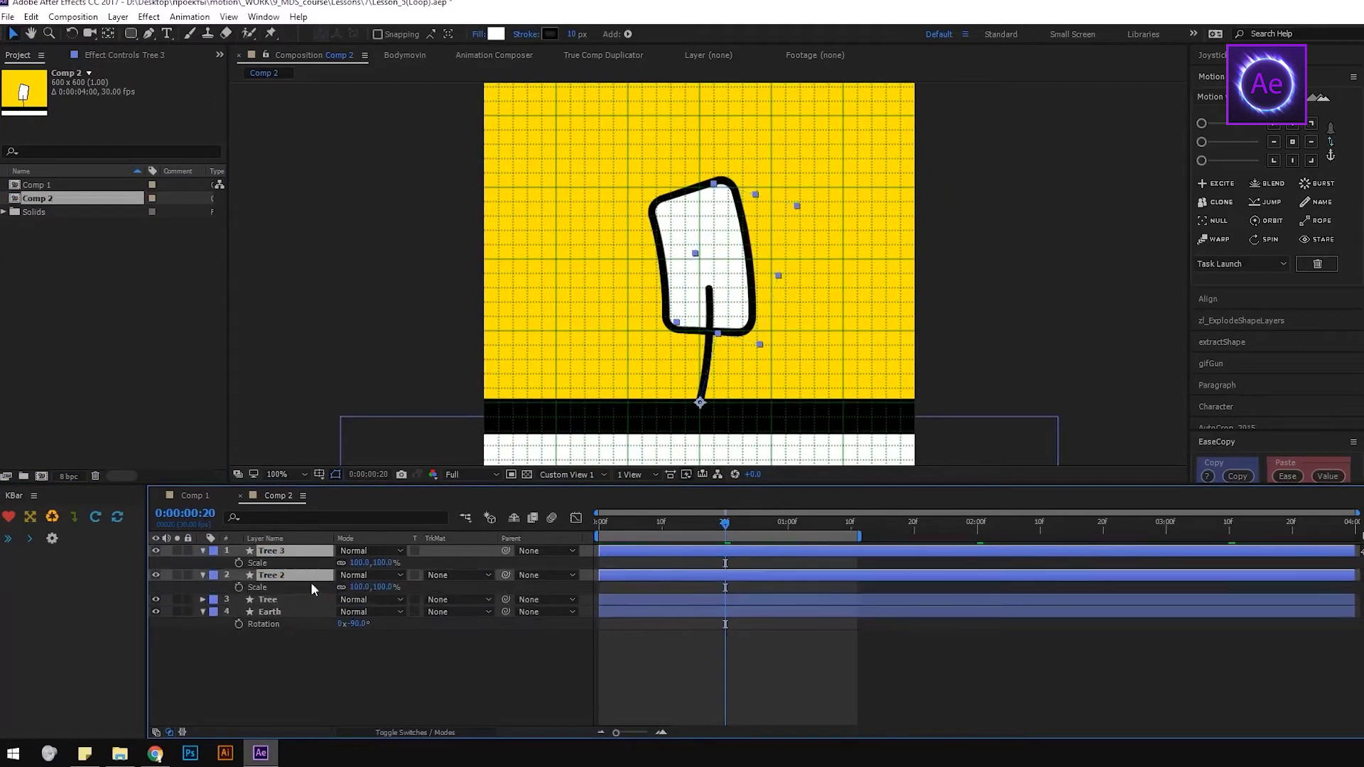
left_click(359, 587)
left_click(357, 563)
type("50")
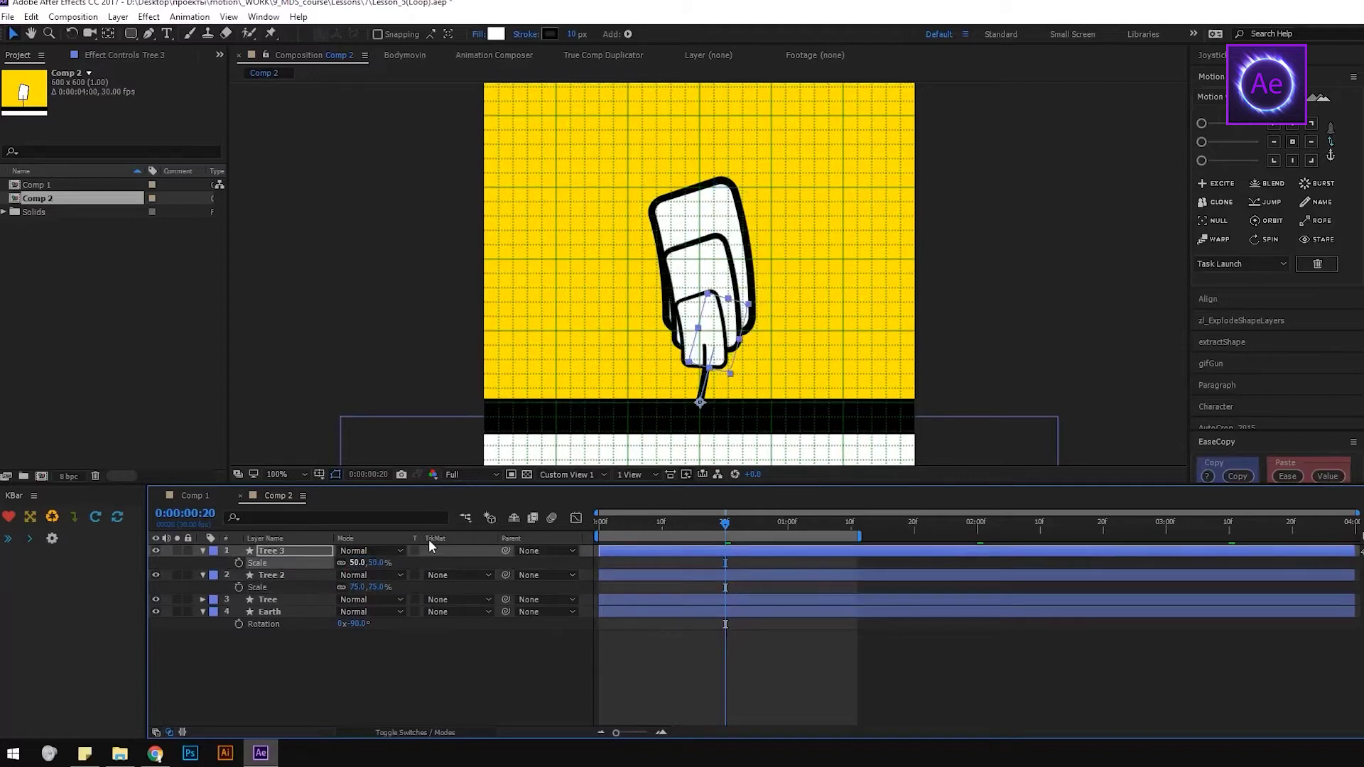
key("Return")
left_click_drag(654, 380, 550, 348)
left_click(297, 576)
left_click_drag(705, 395, 806, 385)
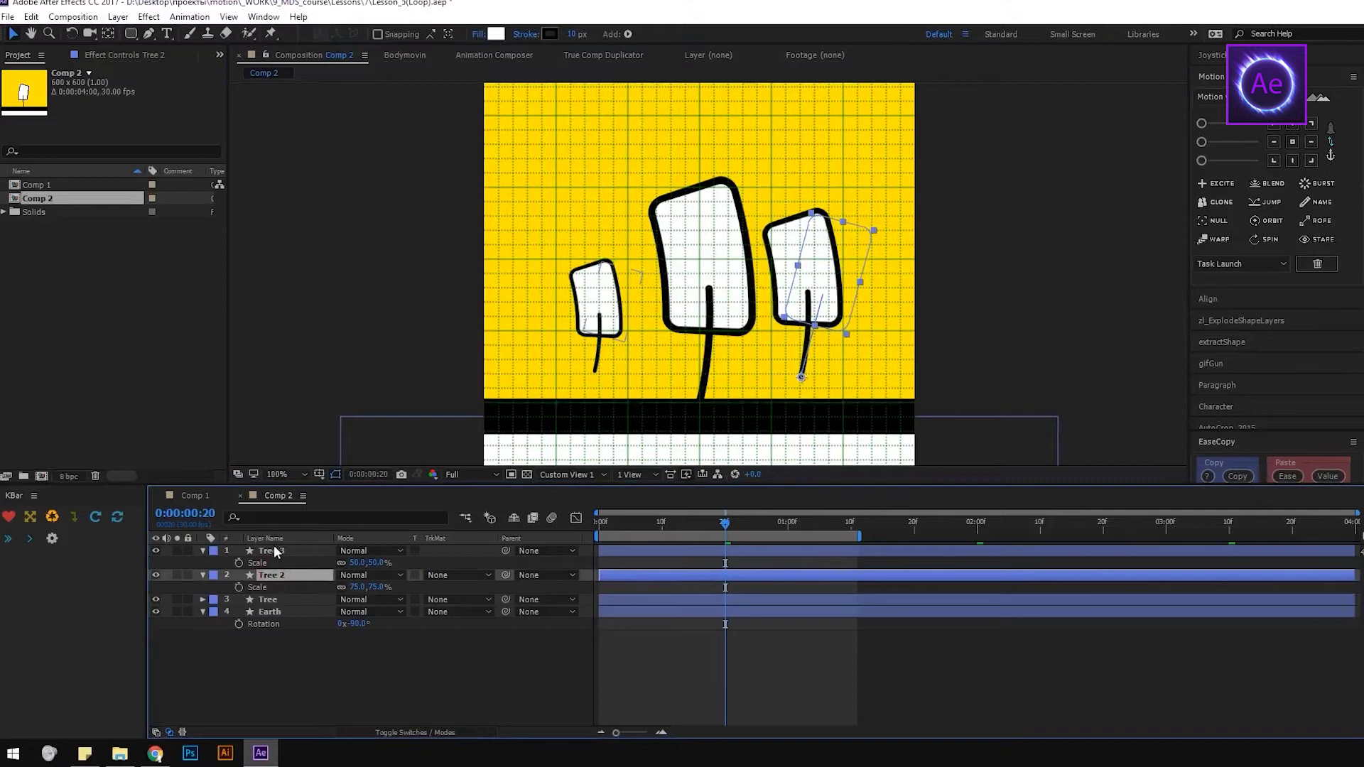
Shift Tree 2 and Tree 3 earlier in time, send them down a layer, and preview.
left_click_drag(674, 579, 612, 557)
left_click(314, 593, "ctrl")
key("ctrl+bracketleft")
key("space")
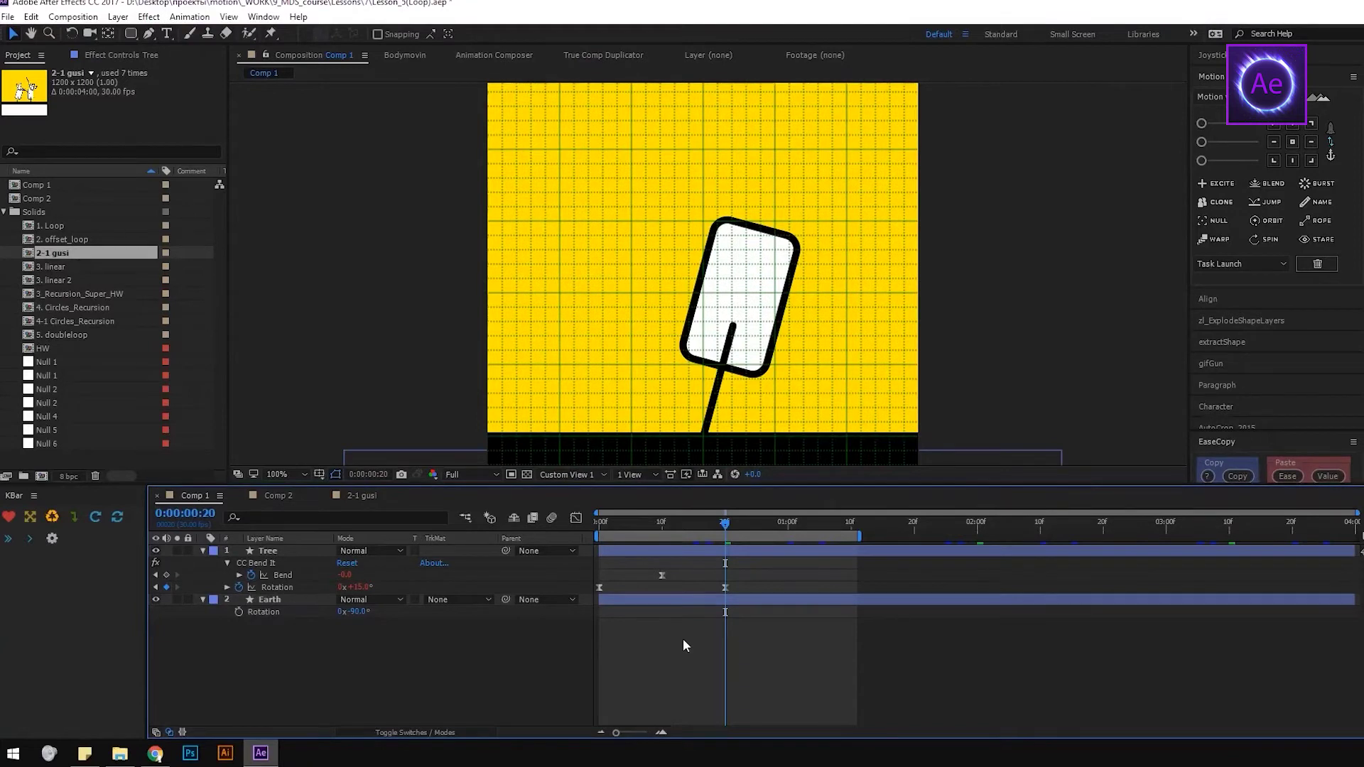
Play a preview of Comp 1 to watch its tree rock and bend.
key("space")
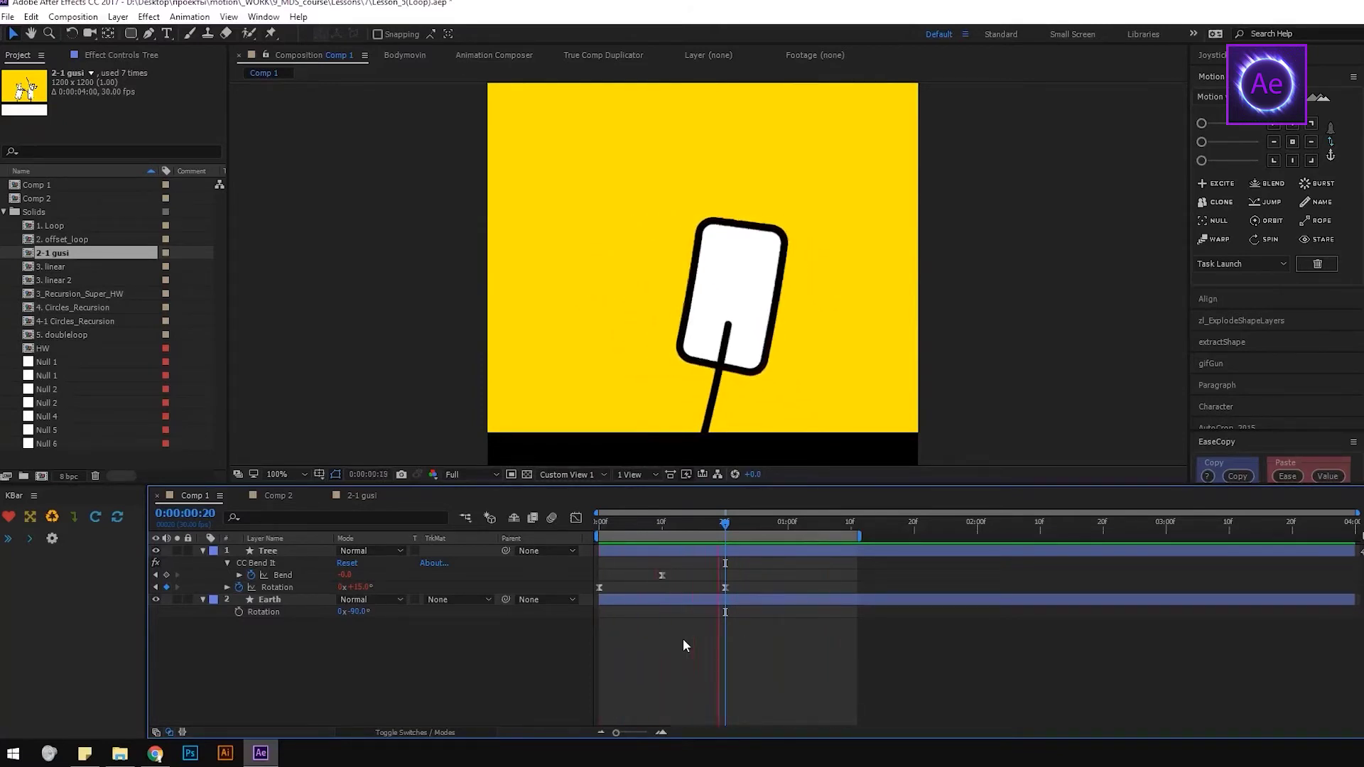
From the 2-1 gusi comp, clear the project selection, pick the Pen tool and start a new composition.
left_click(360, 495)
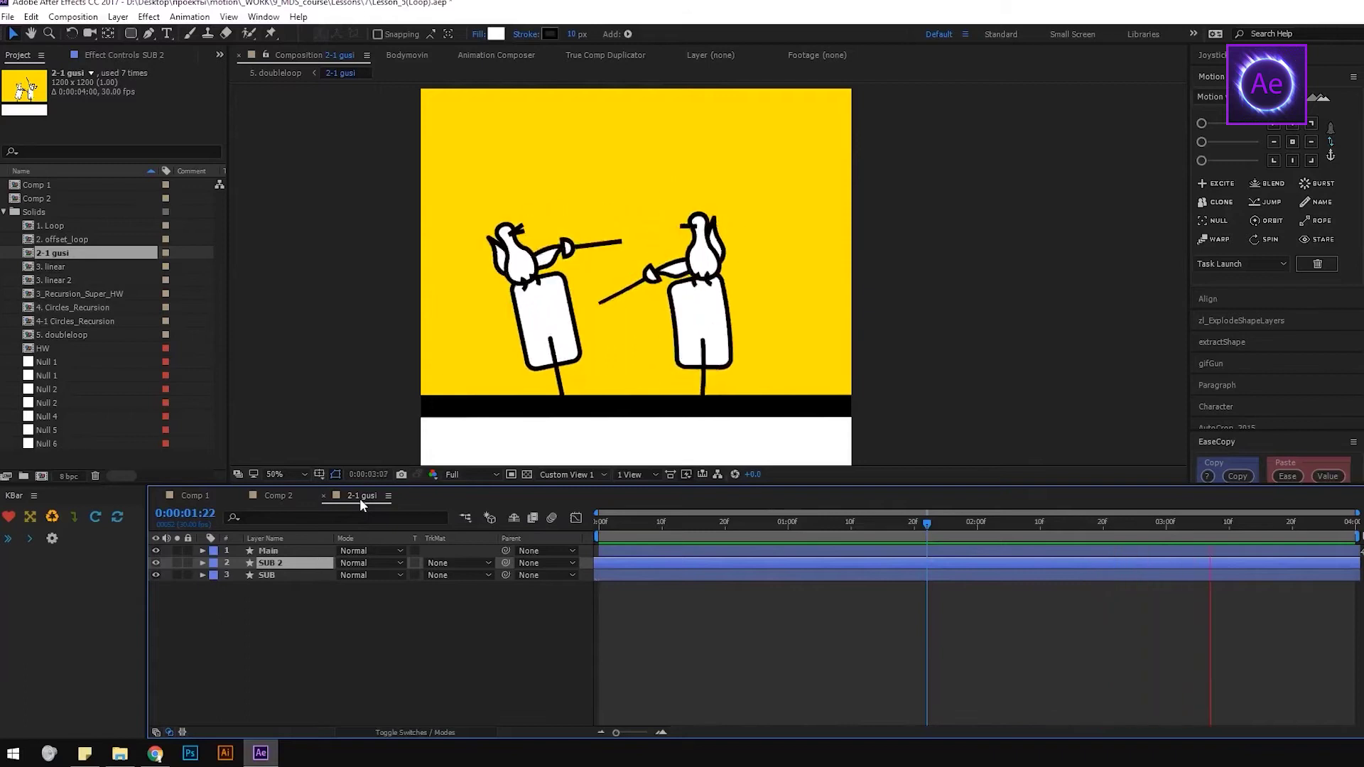
left_click(114, 395)
key("g")
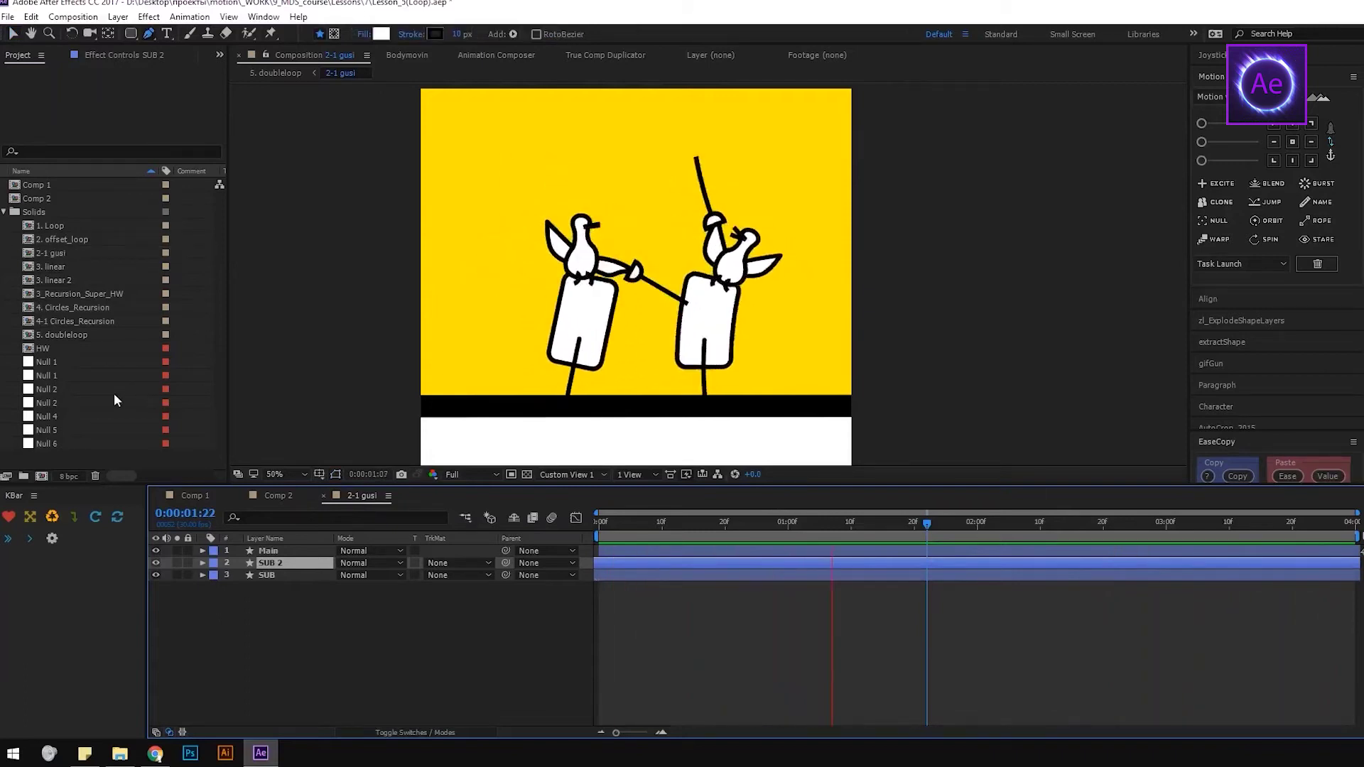
left_click(41, 476)
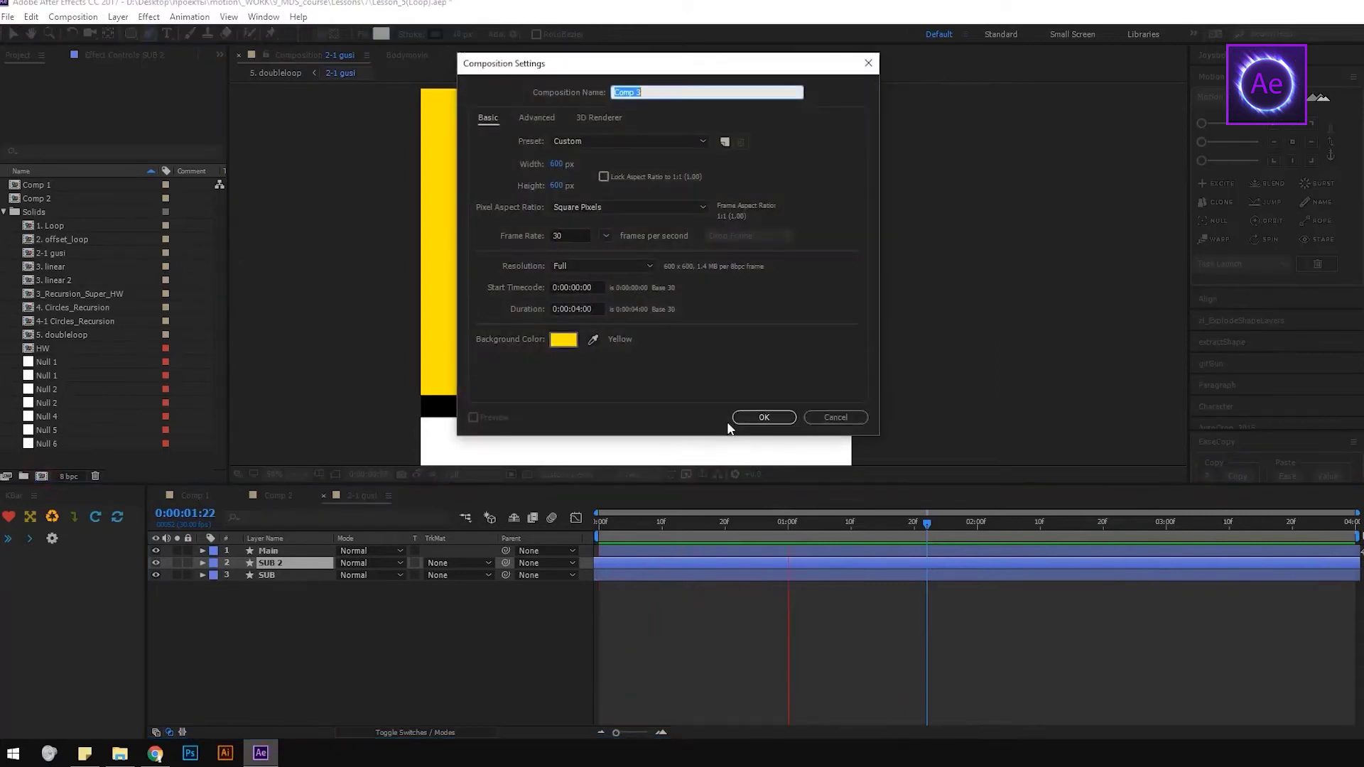
Confirm Comp 3, show the grid, and draw a two-point Pen line curved from its top.
left_click(756, 418)
scroll(679, 246, "up", 2)
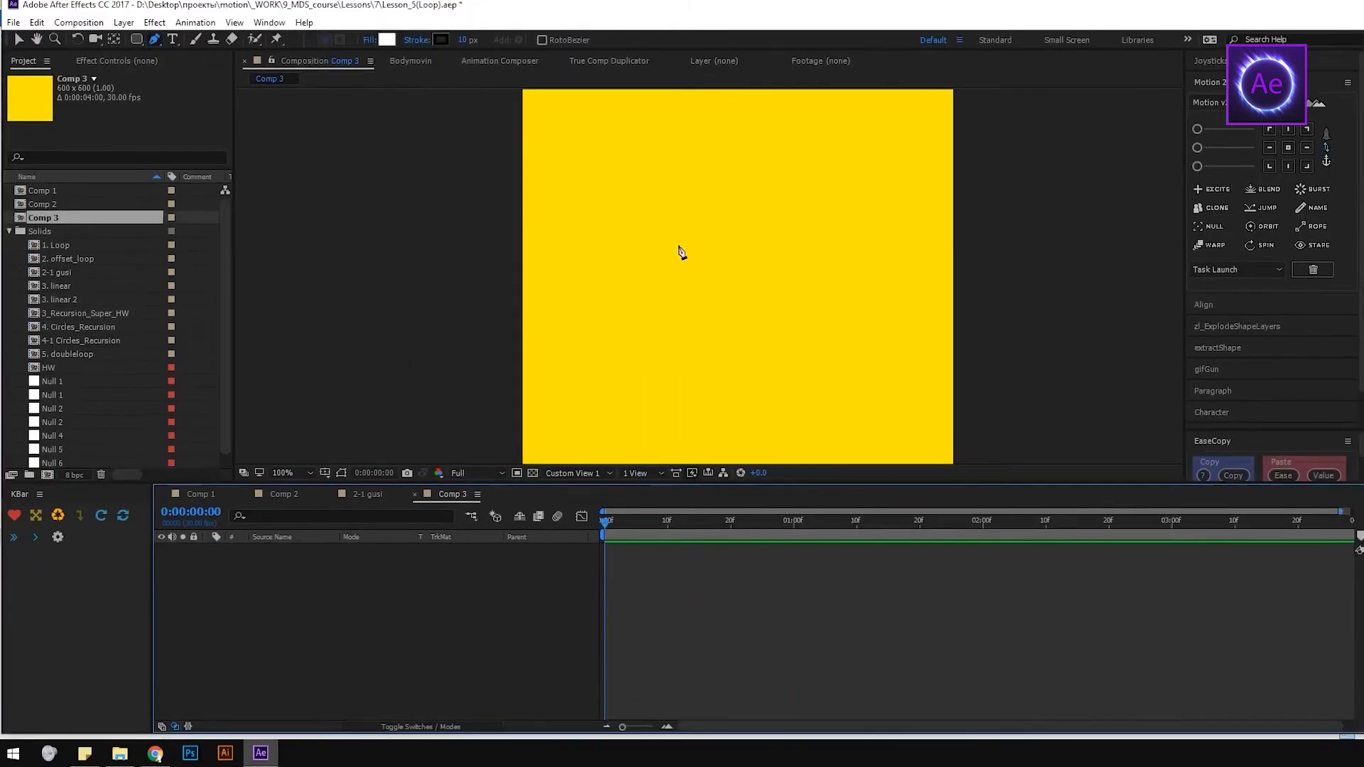
key("ctrl+apostrophe")
left_click(808, 373)
left_click(666, 229)
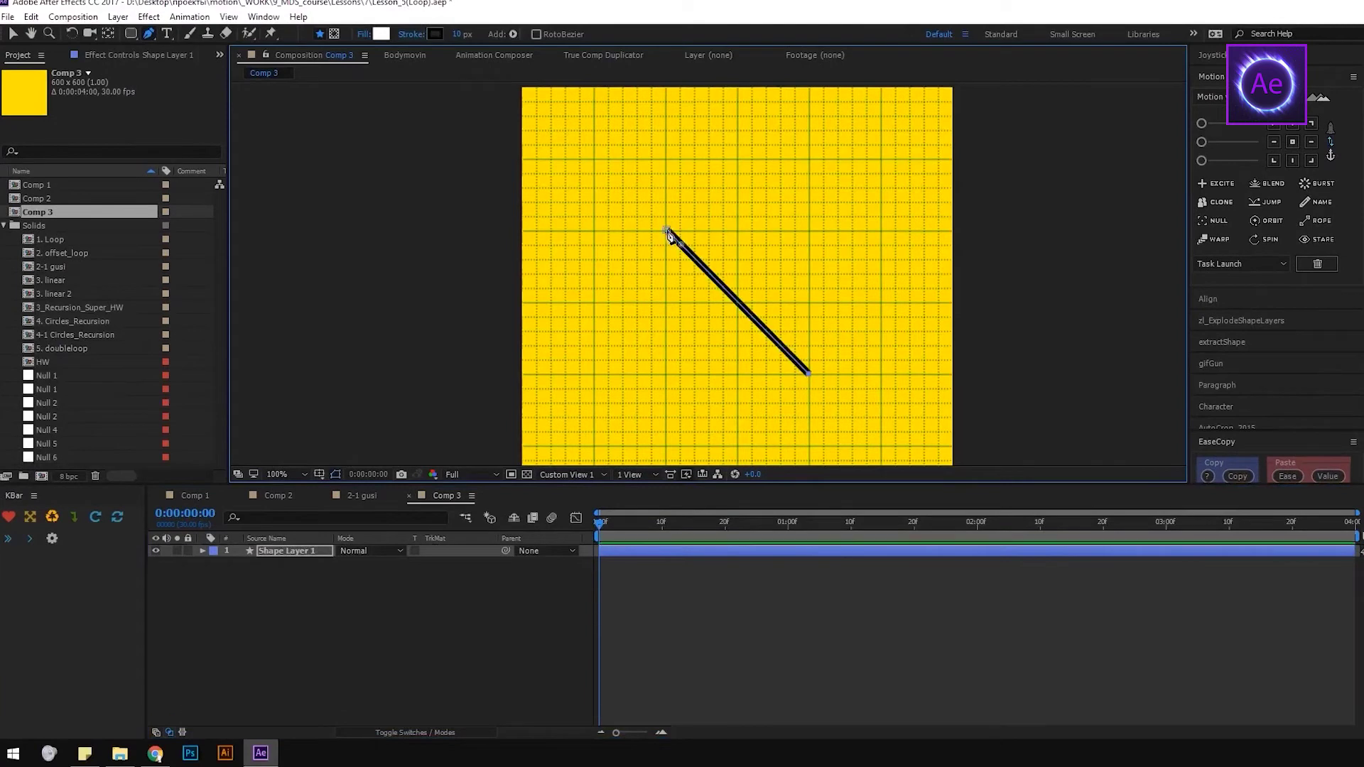
left_click_drag(667, 234, 666, 372)
Keyframe the line's path at frames 0 and 20 and add a loopOut() expression.
key("alt+shift+p")
key("shift+Page_Down")
key("shift+Page_Down")
left_click(263, 600, "alt")
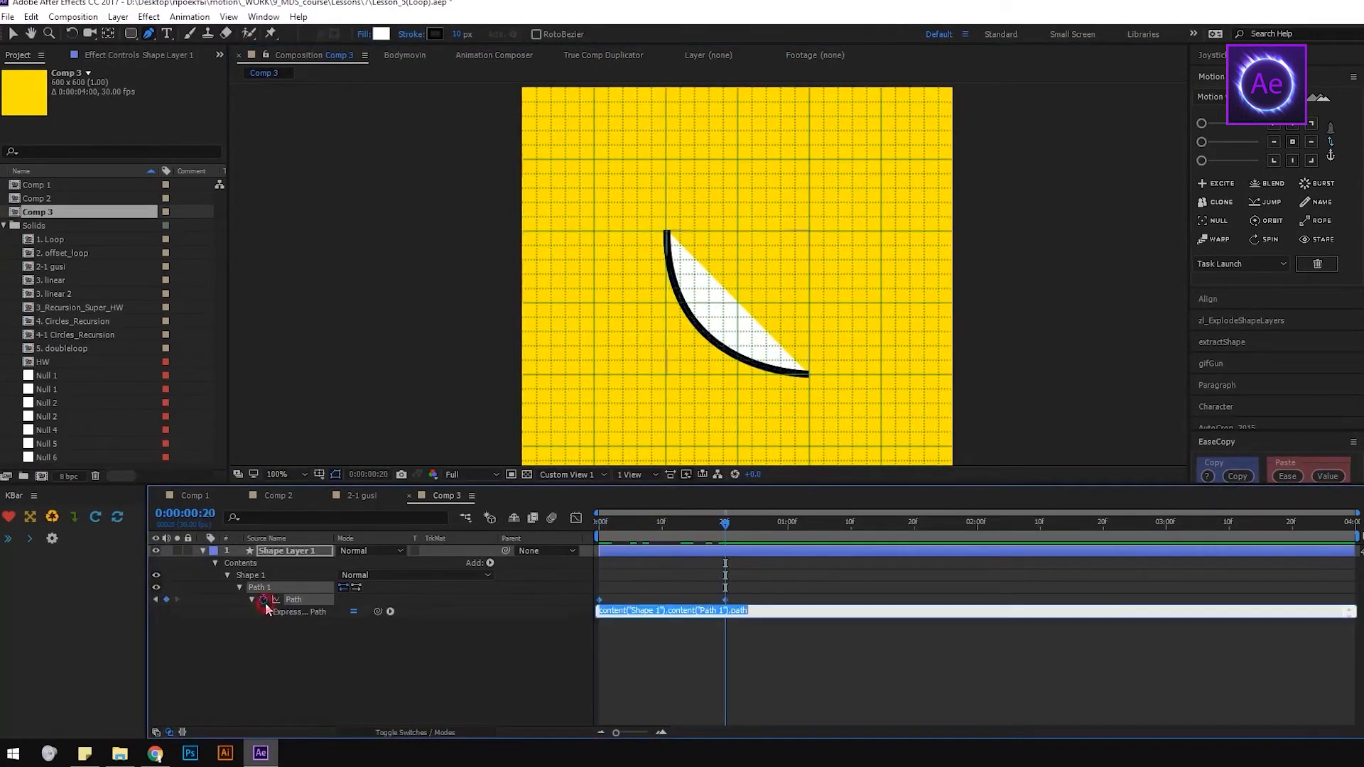
type("loopOut();")
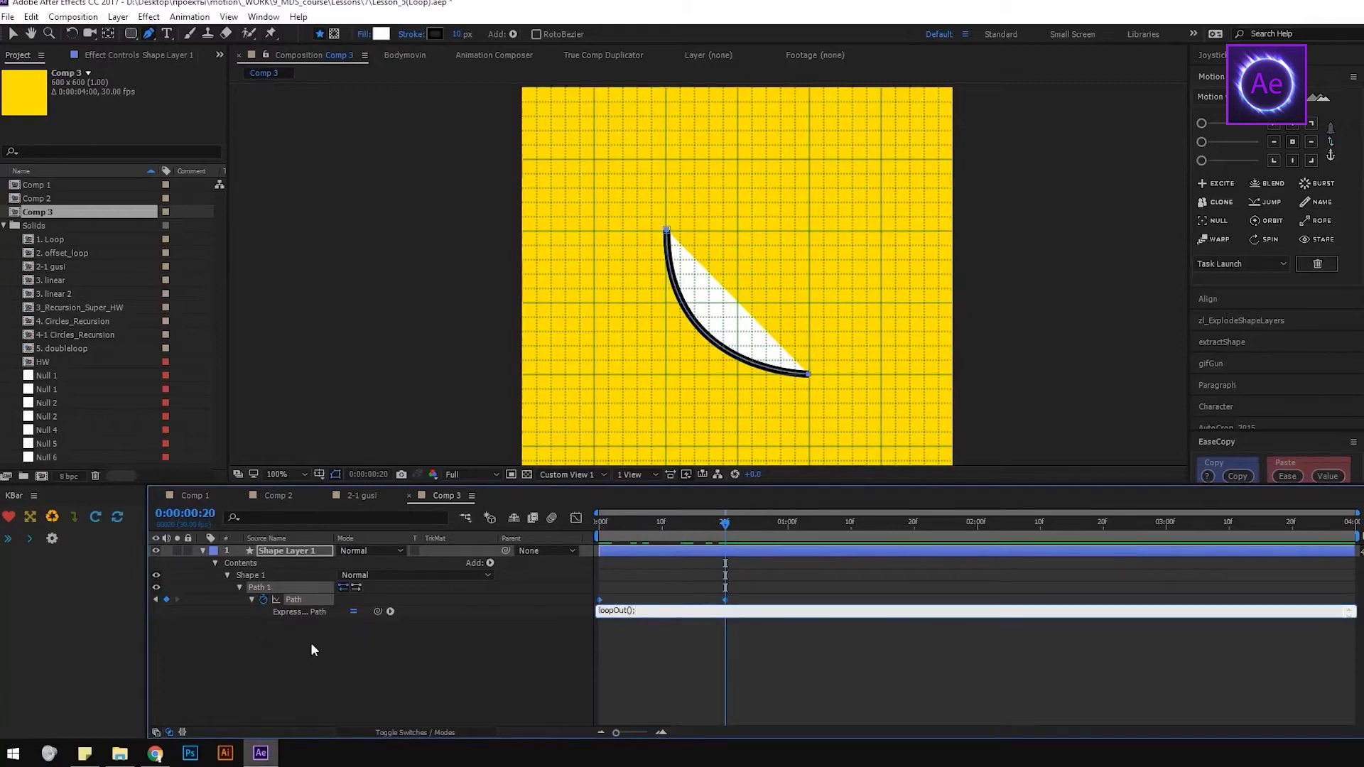
left_click(310, 642)
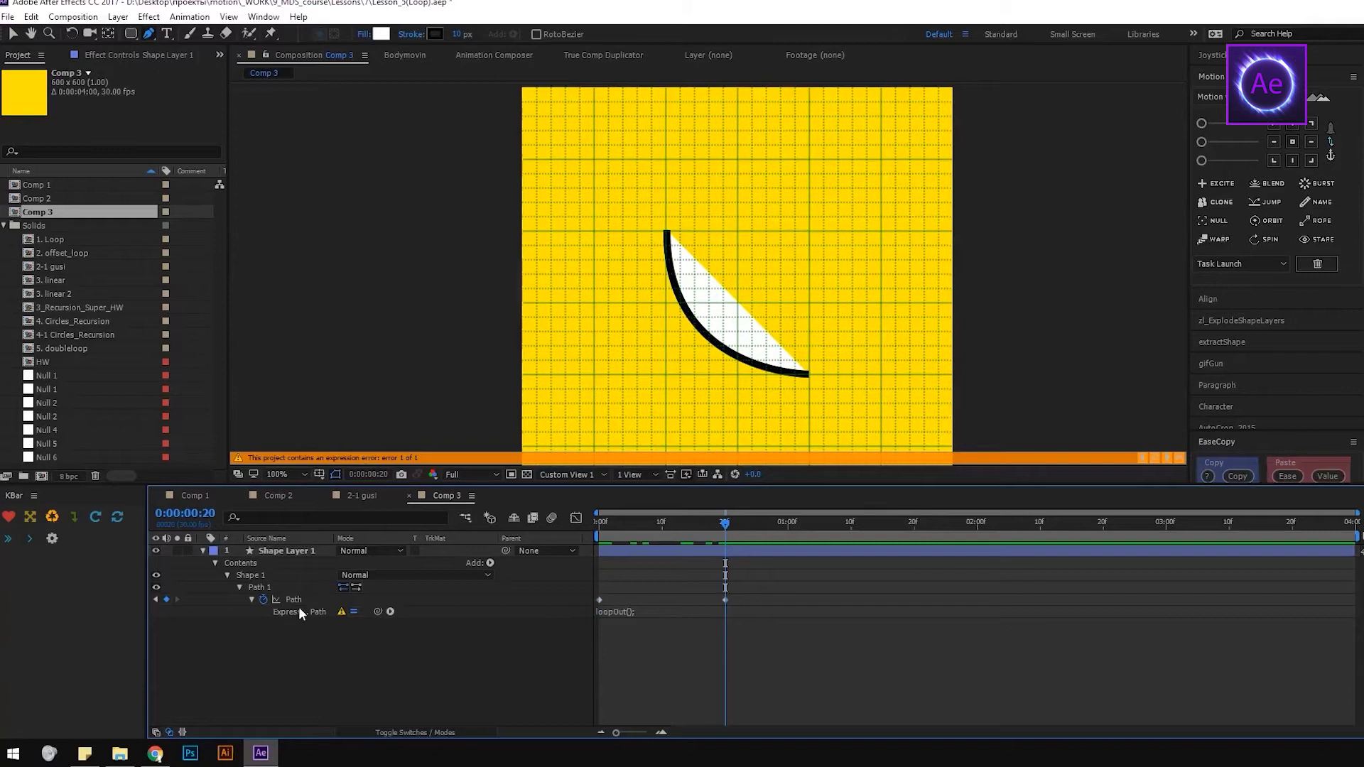
Replace loopOut() with the pasted pingPong loop expression and preview the looping shape.
left_click(637, 625)
key("ctrl+v")
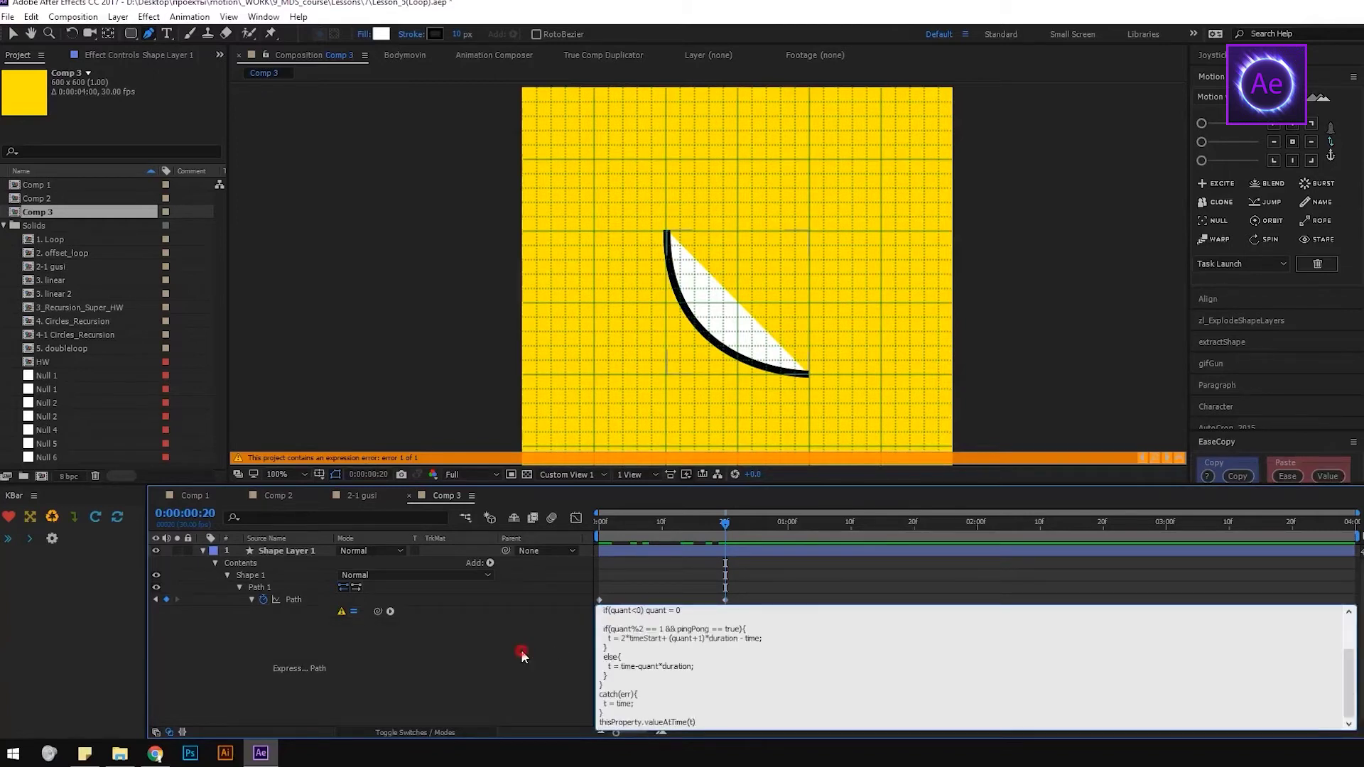
left_click(522, 654)
key("space")
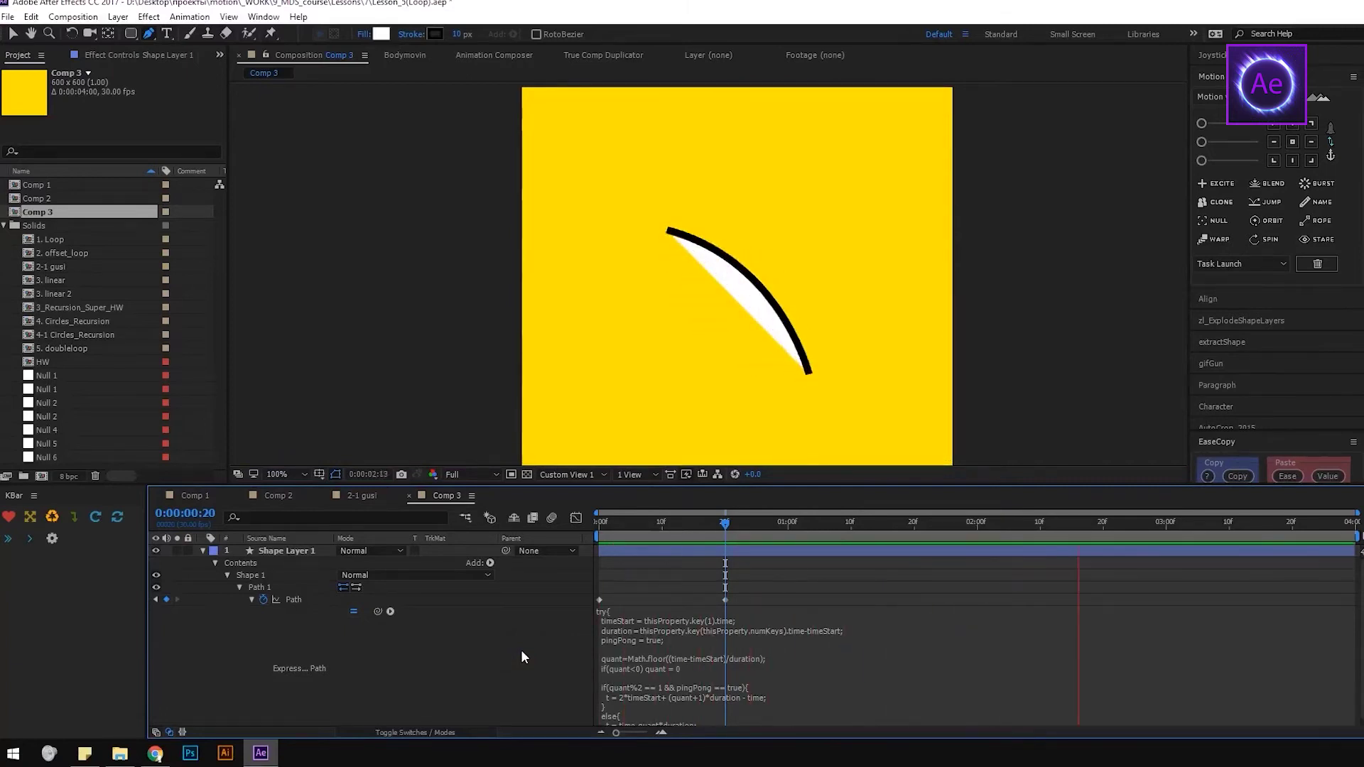
key("space")
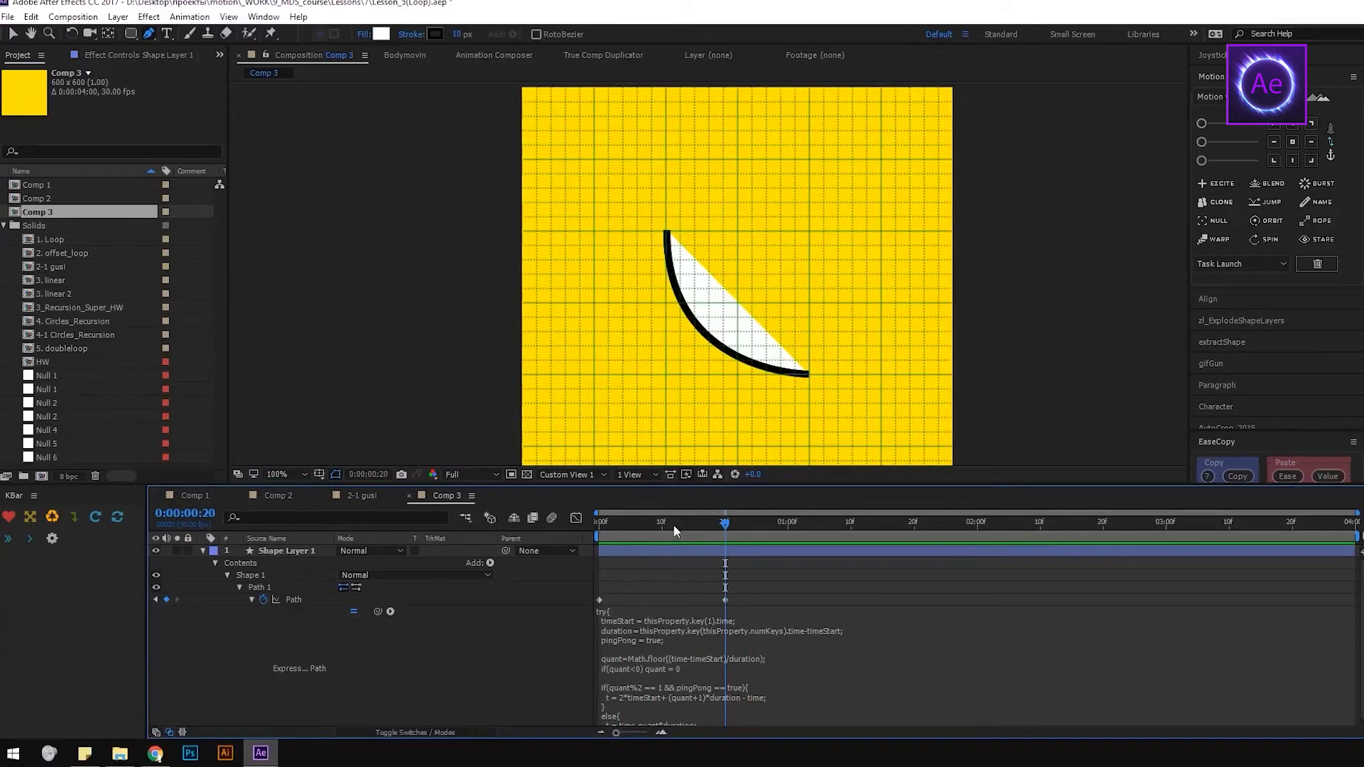
key("Home")
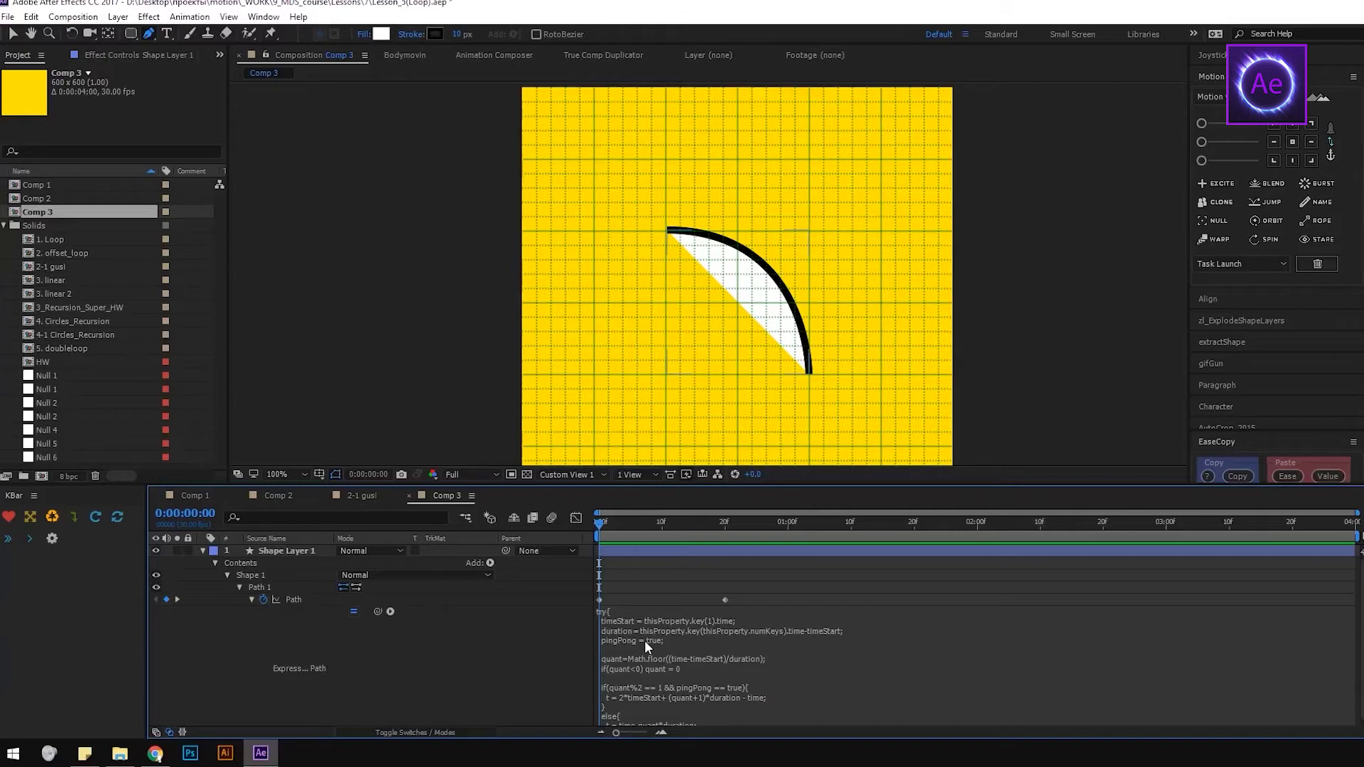
Change pingPong from true to false, preview the loop, and open the 3. linear composition.
left_click(644, 640)
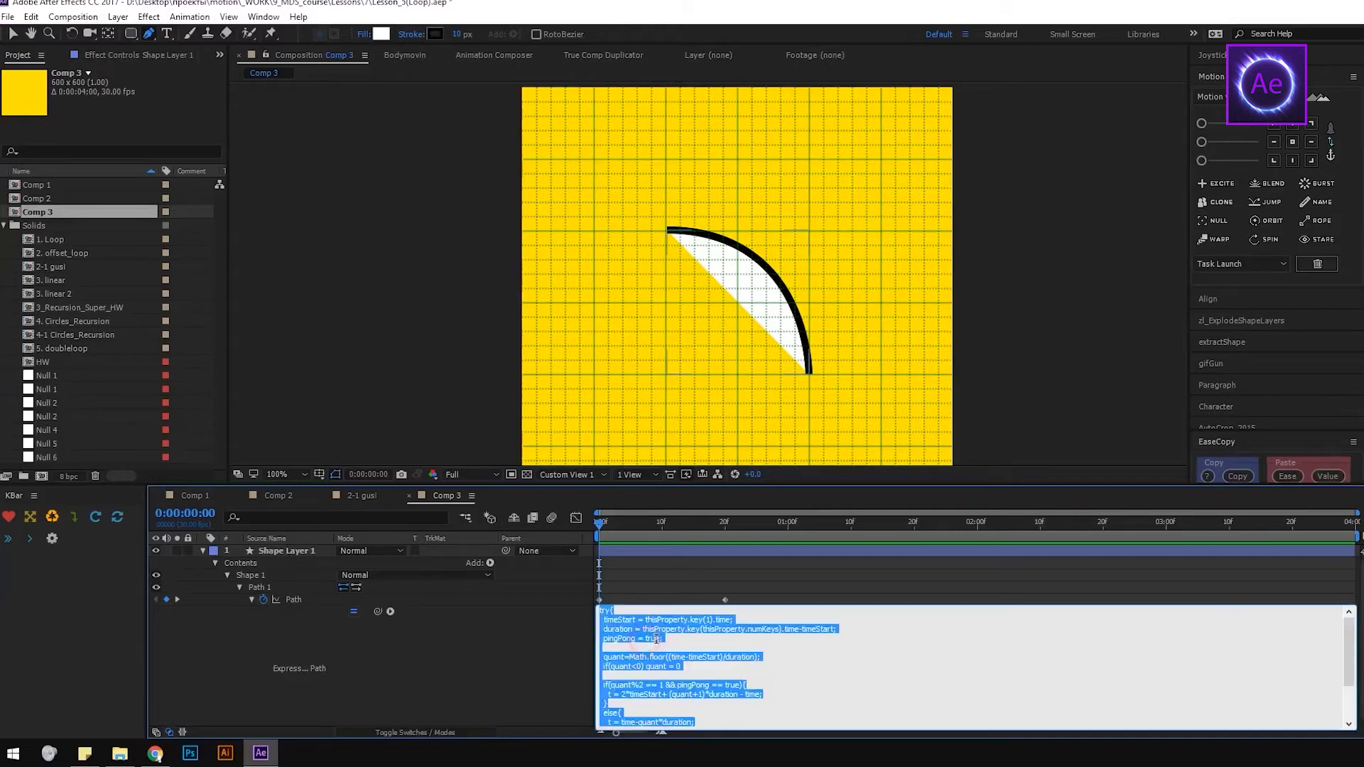
left_click(660, 639)
double_click(660, 639)
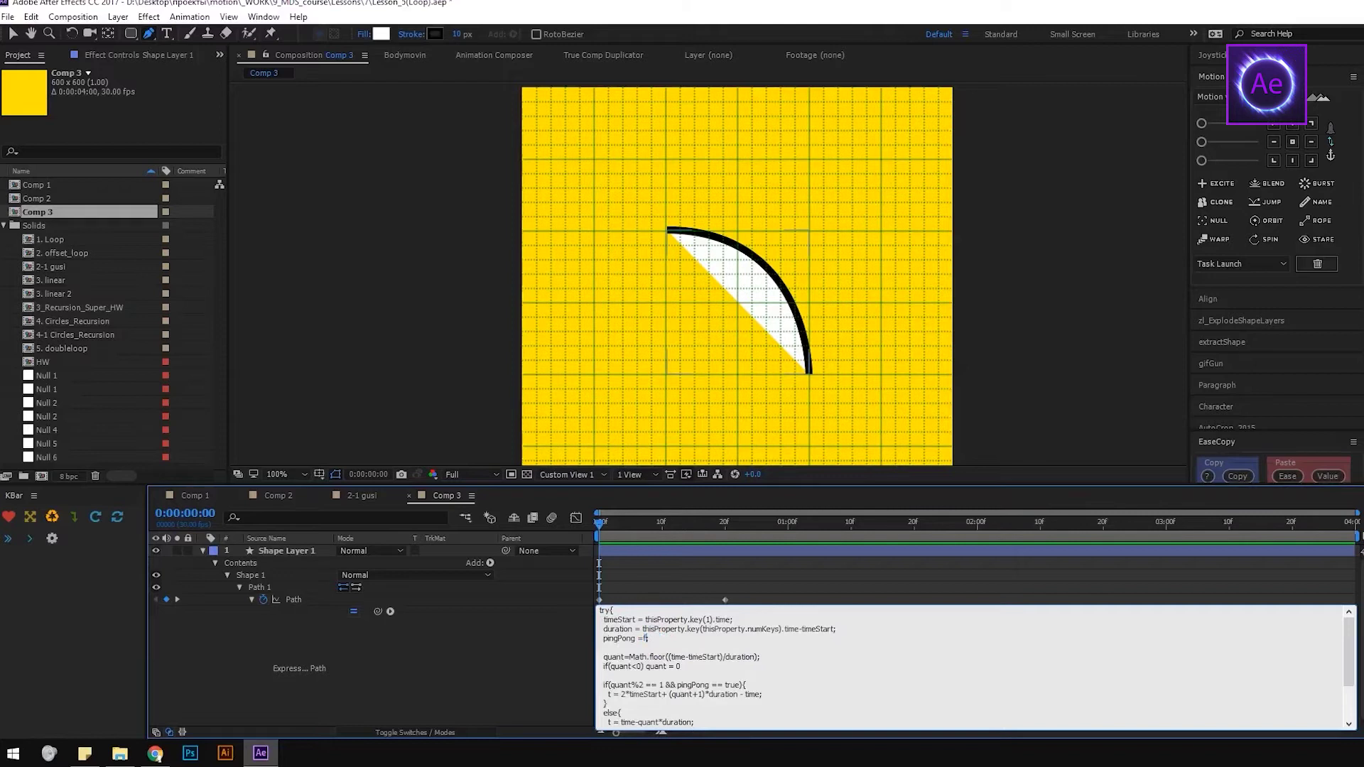
type("false;")
left_click(501, 644)
key("space")
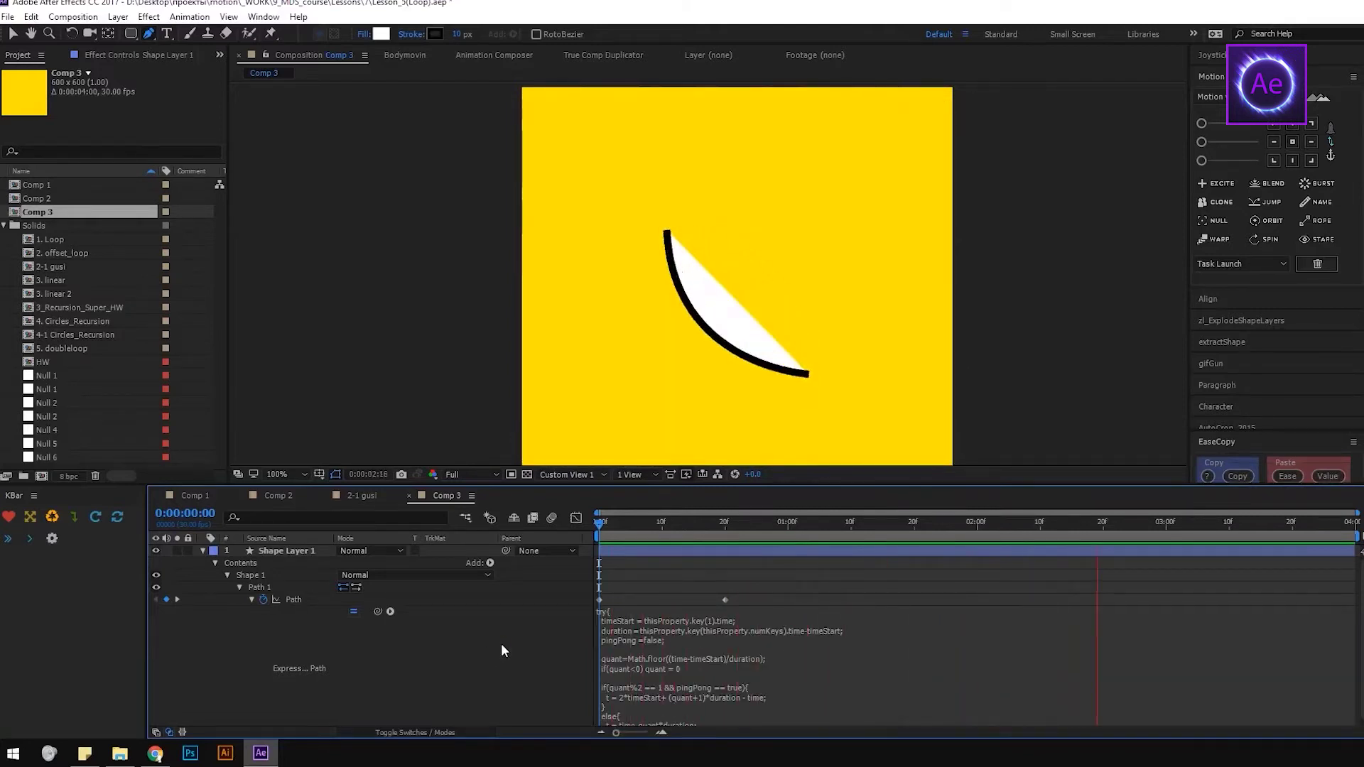
key("space")
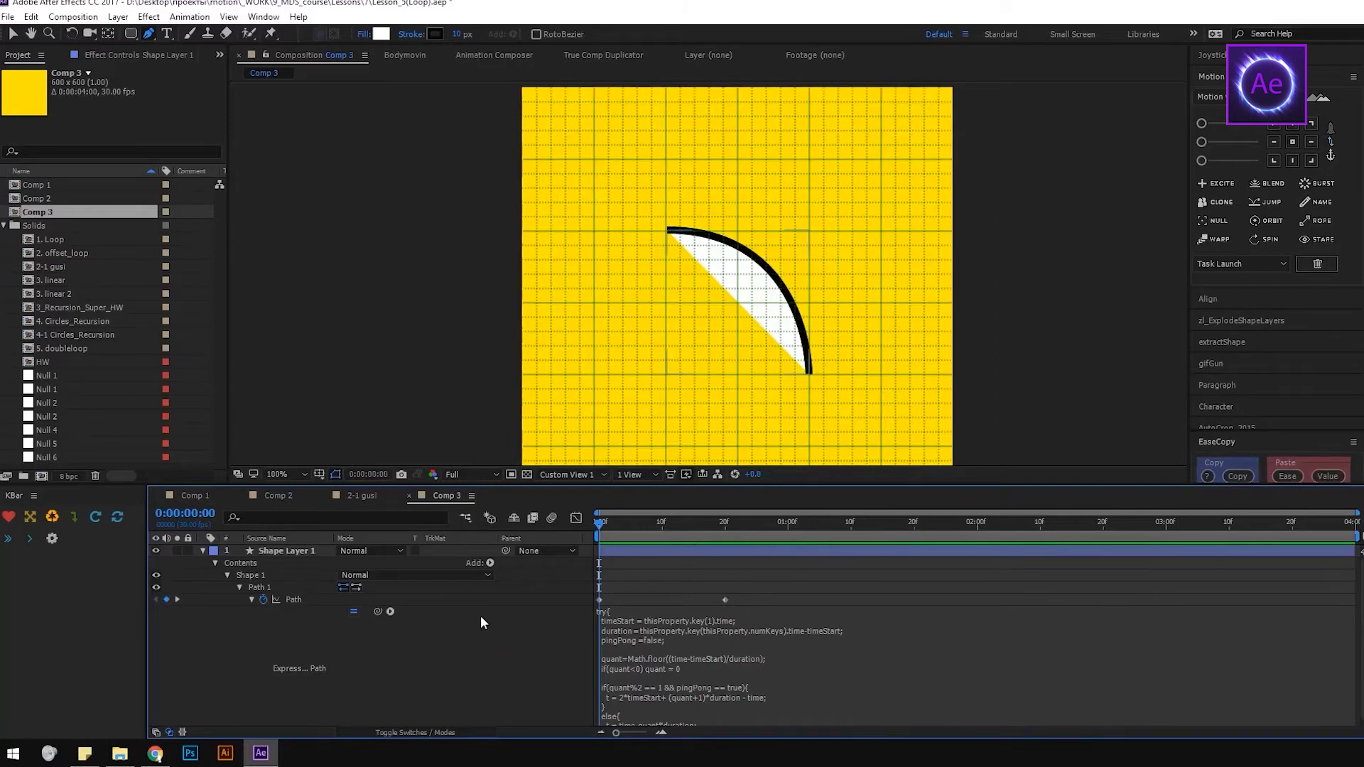
double_click(79, 282)
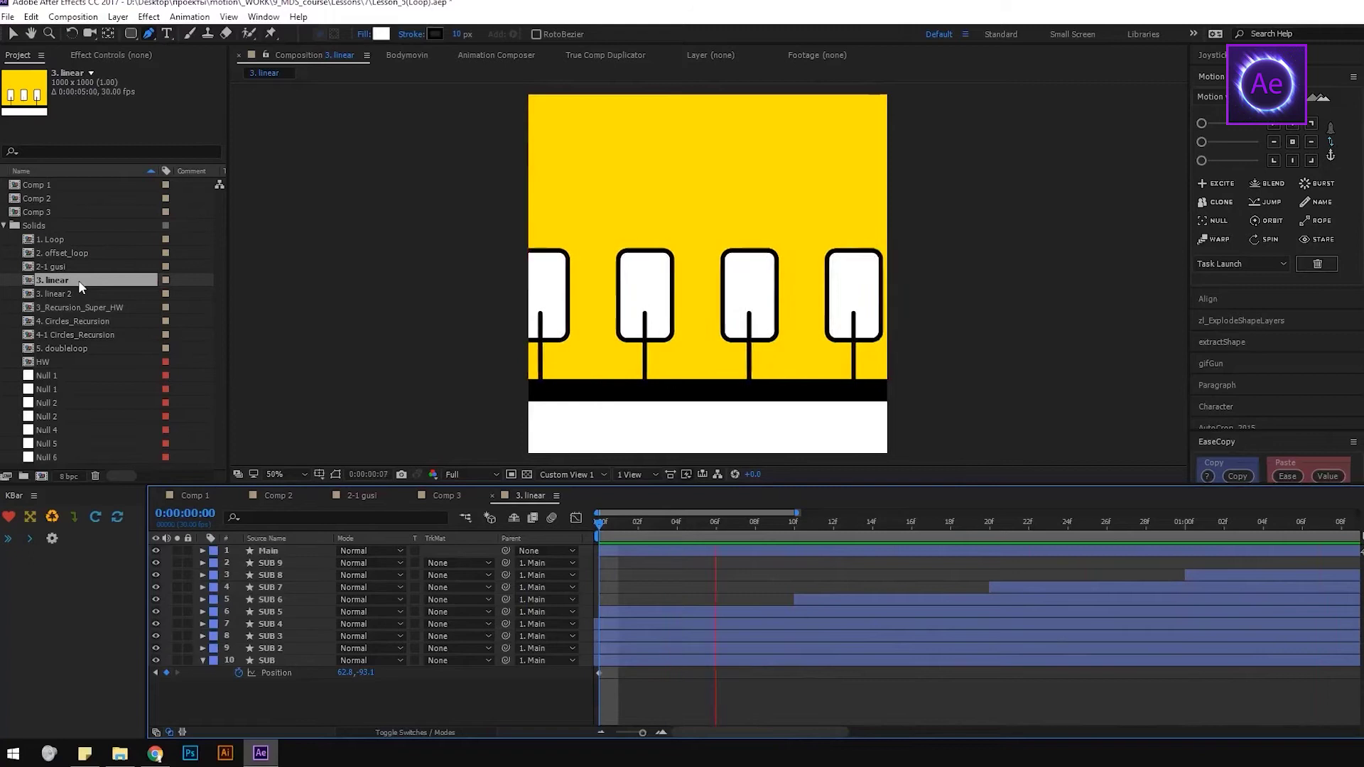
Open the 3. linear 2 composition with its chain of recursively nested trees.
double_click(54, 297)
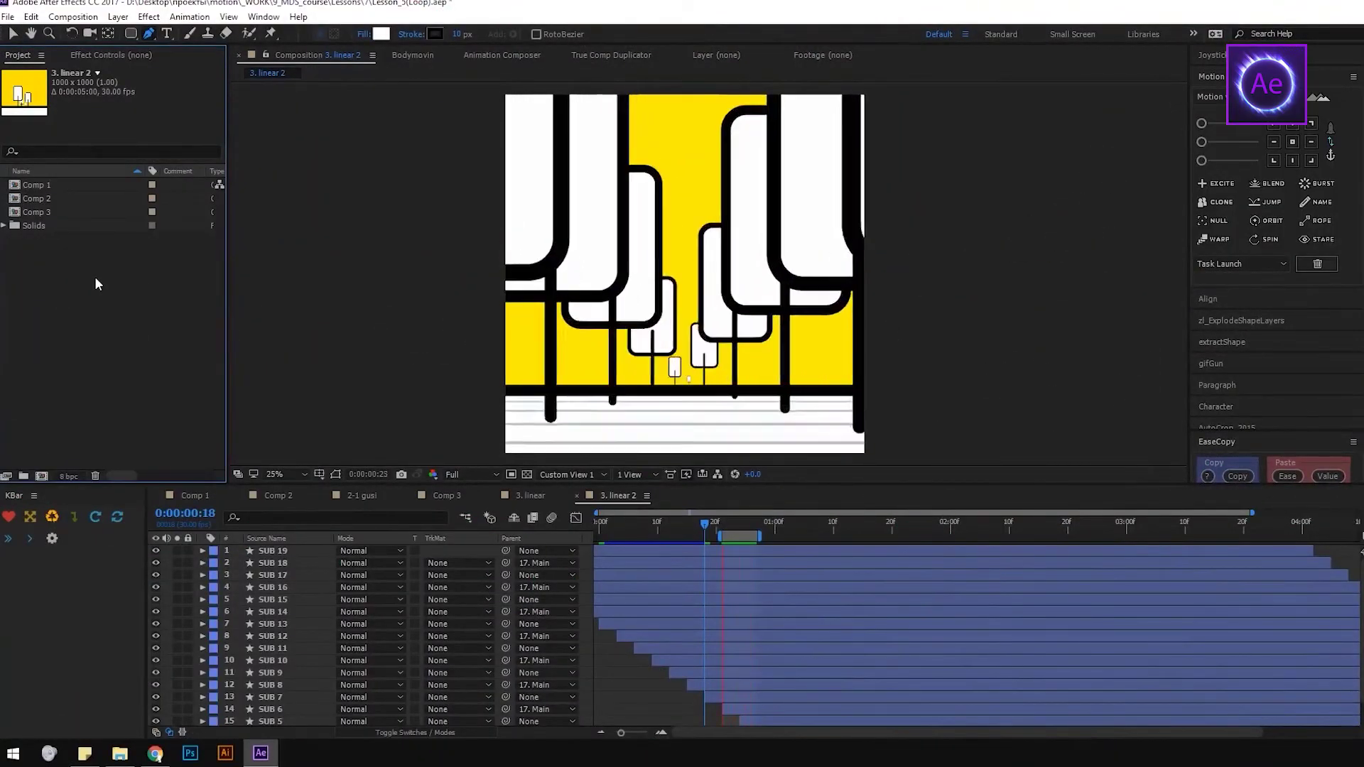
Duplicate Comp 1 as Comp 4 and open it.
left_click(54, 186)
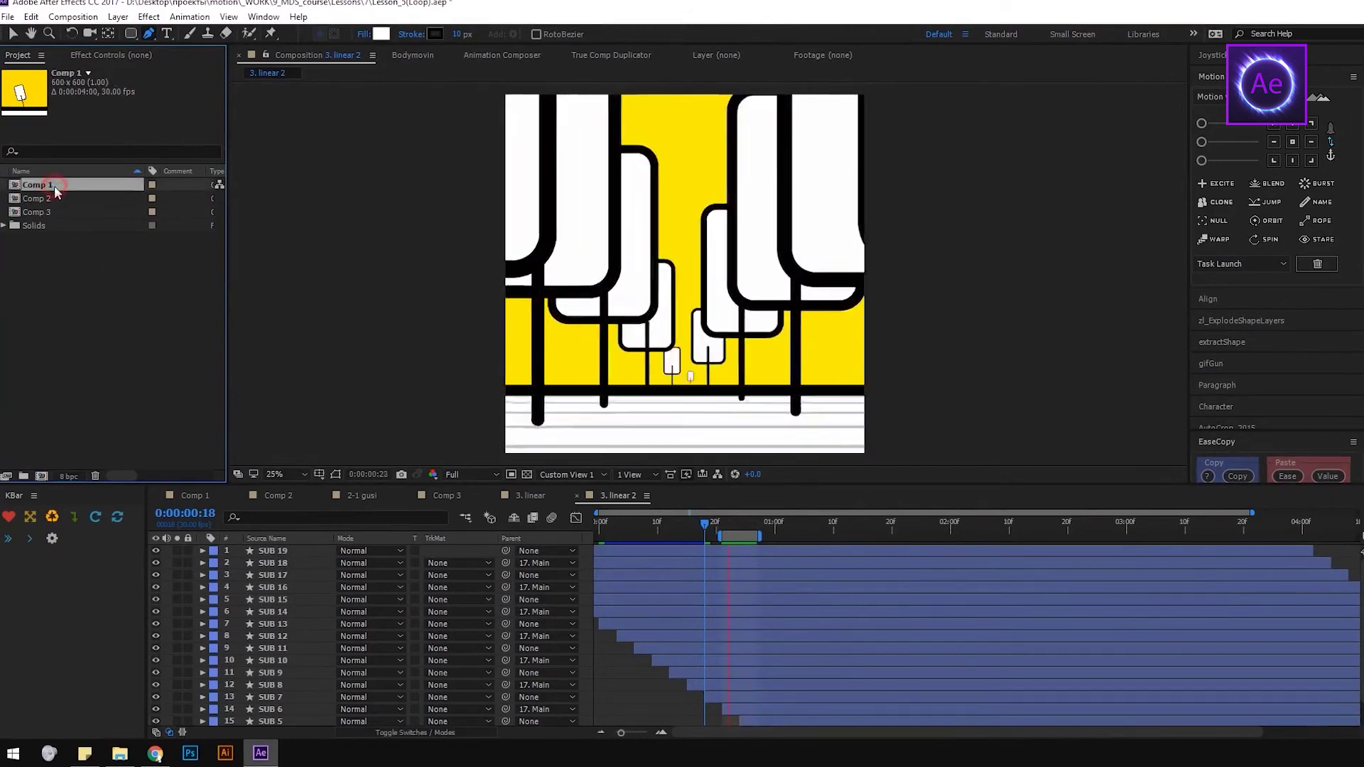
key("ctrl+d")
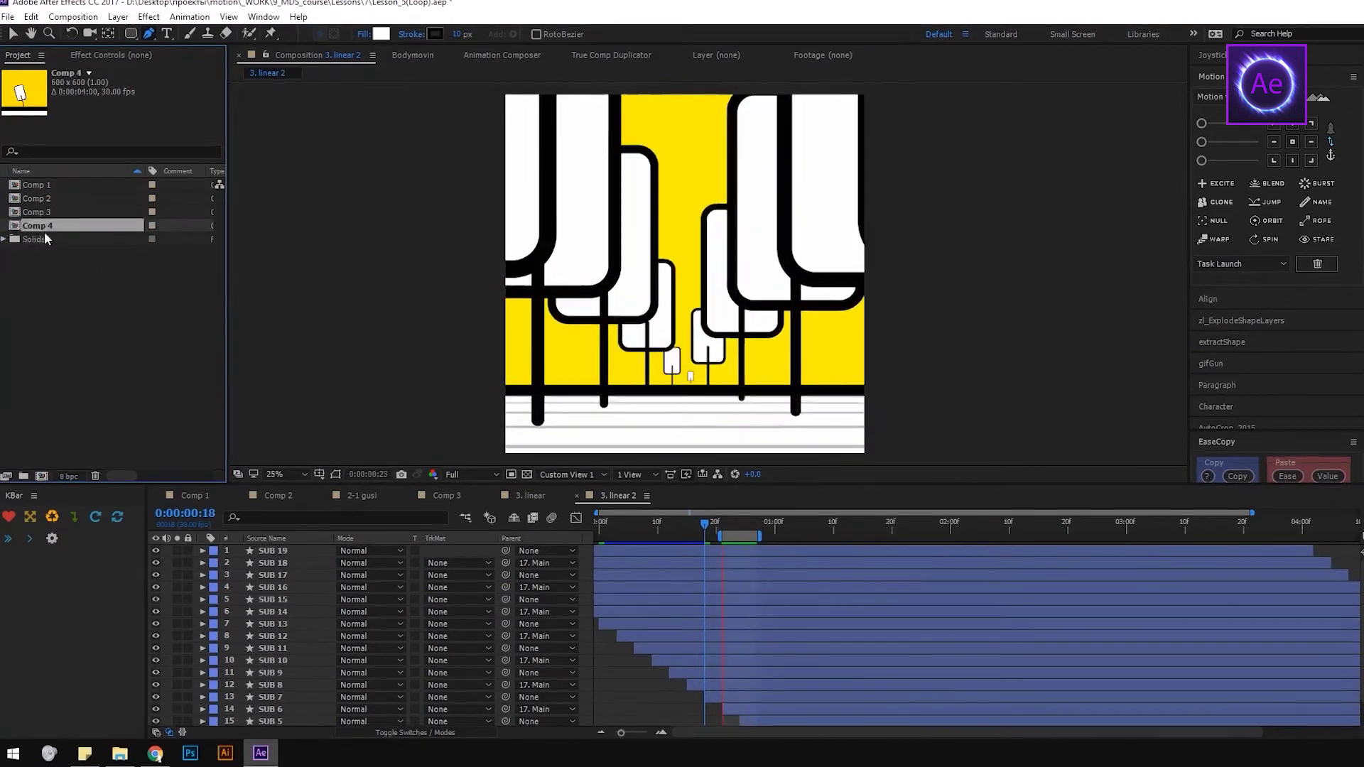
double_click(42, 226)
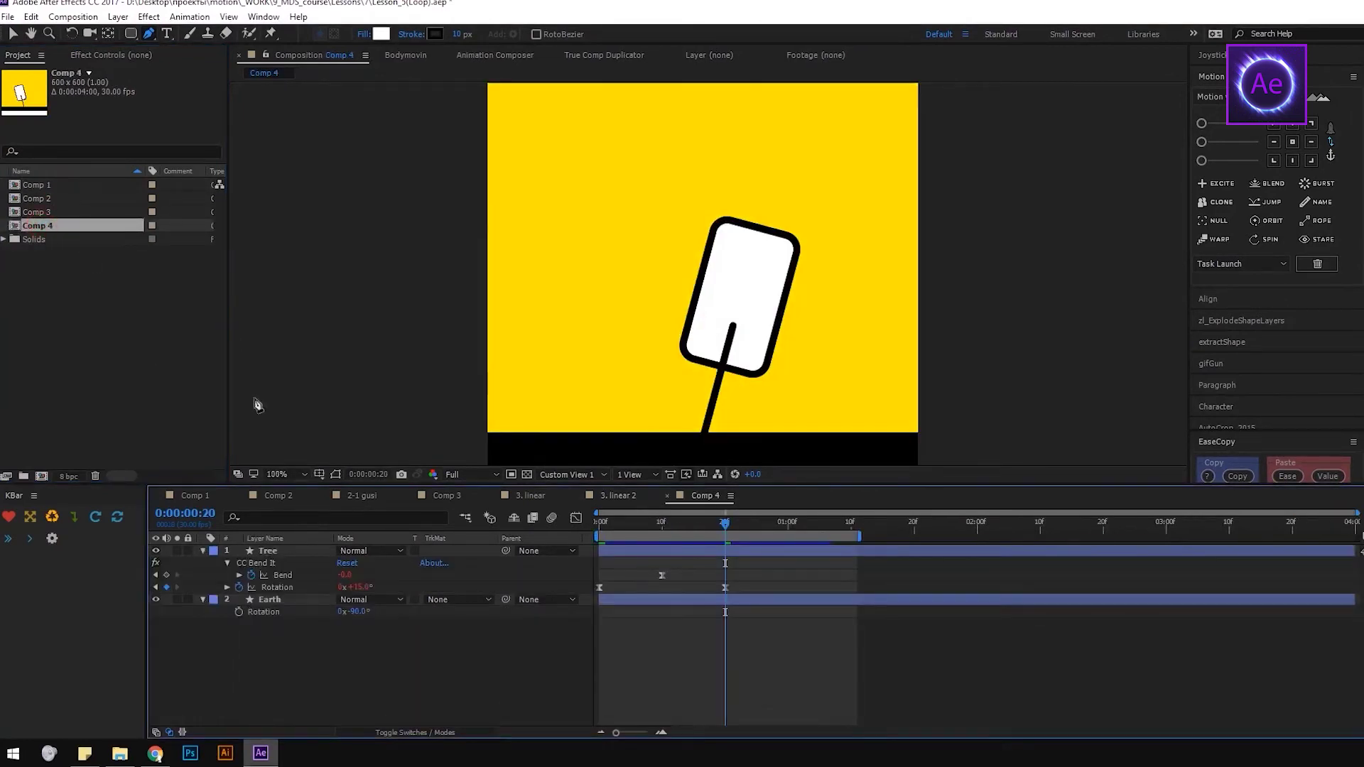
Remove the Bend and Rotation keyframes and set both values to 0.
left_click(251, 575)
left_click(239, 587)
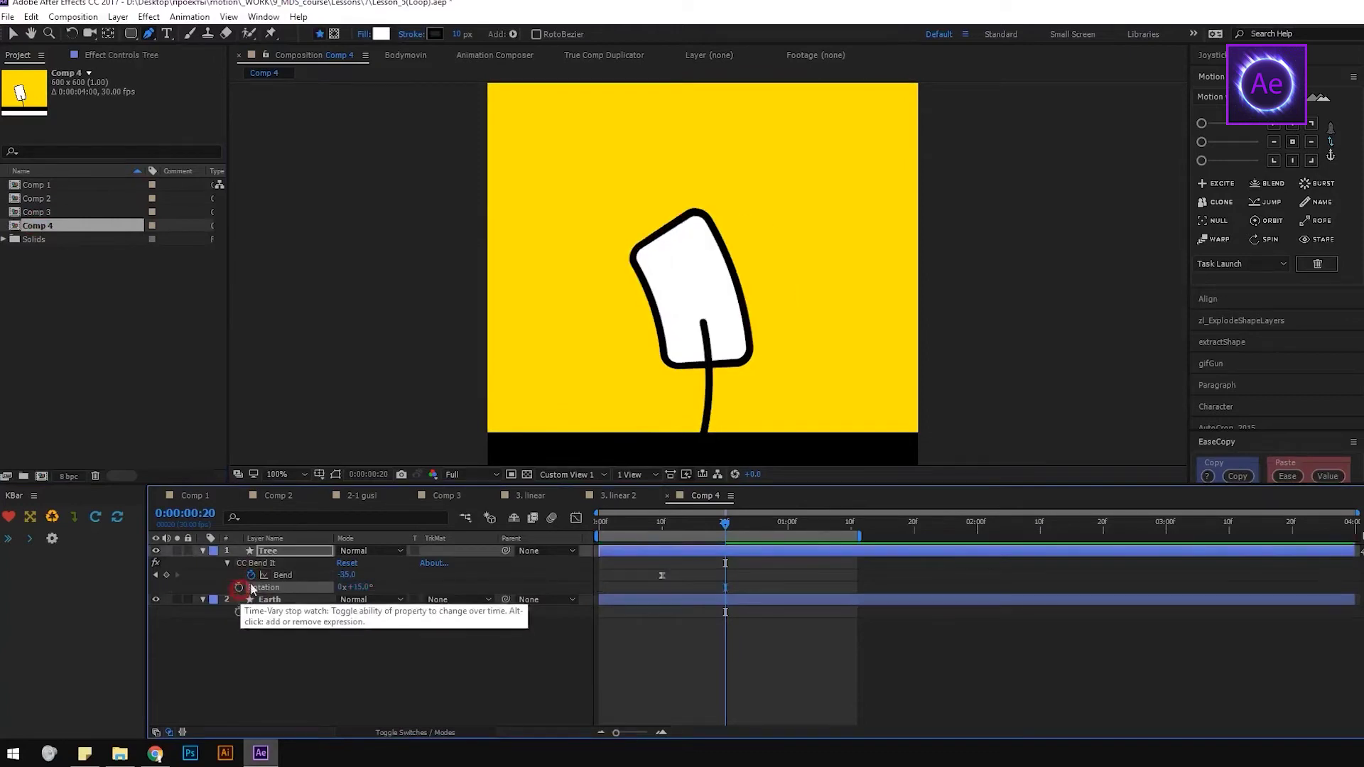
left_click(346, 574)
type("0")
key("Return")
left_click(359, 587)
type("0")
key("Return")
Center the Tree layer's anchor point with the Pan Behind tool.
left_click(320, 634)
left_click(292, 551)
key("Return")
left_click(333, 476)
left_click(108, 33)
left_click(1292, 141)
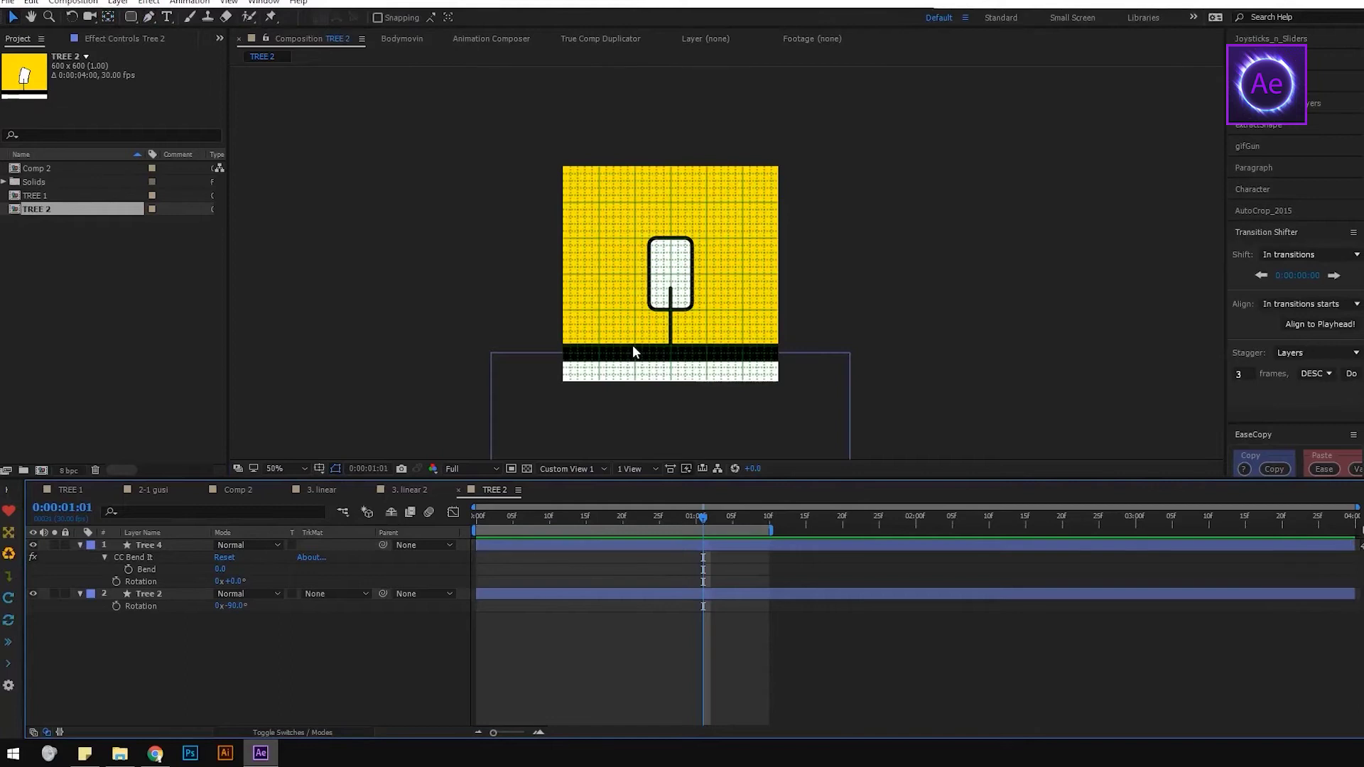
Duplicate the Tree 4 layer and give the copy 90° rotation and 20% scale.
left_click(181, 545)
key("ctrl+d")
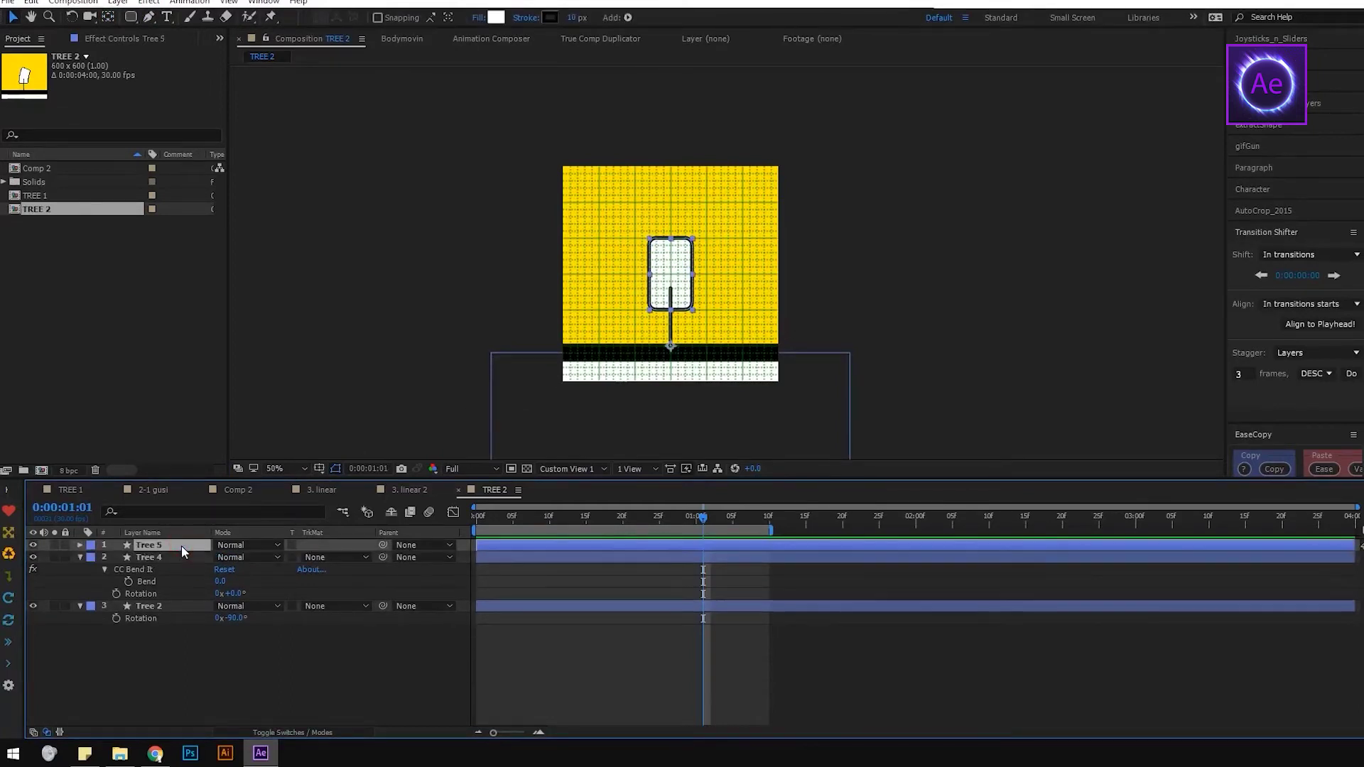
key("r")
left_click(232, 557)
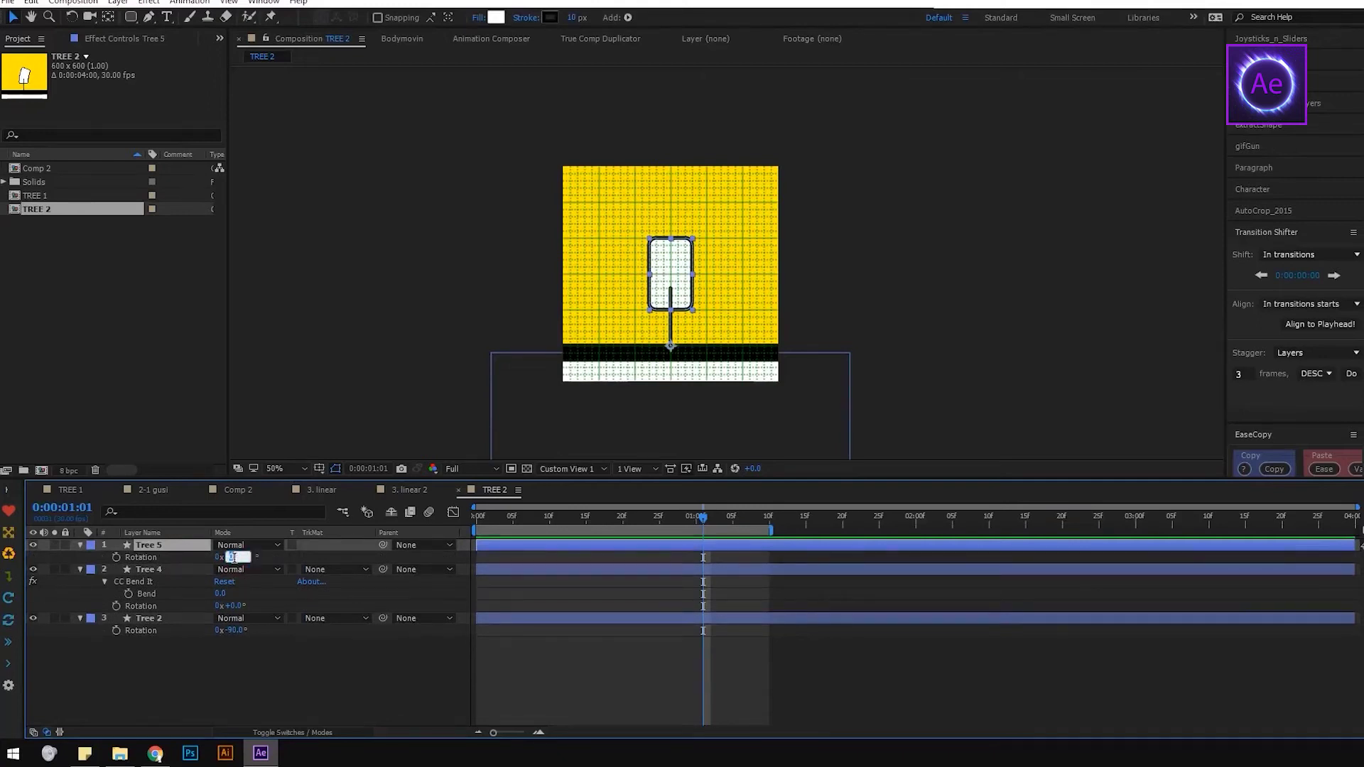
key("Return")
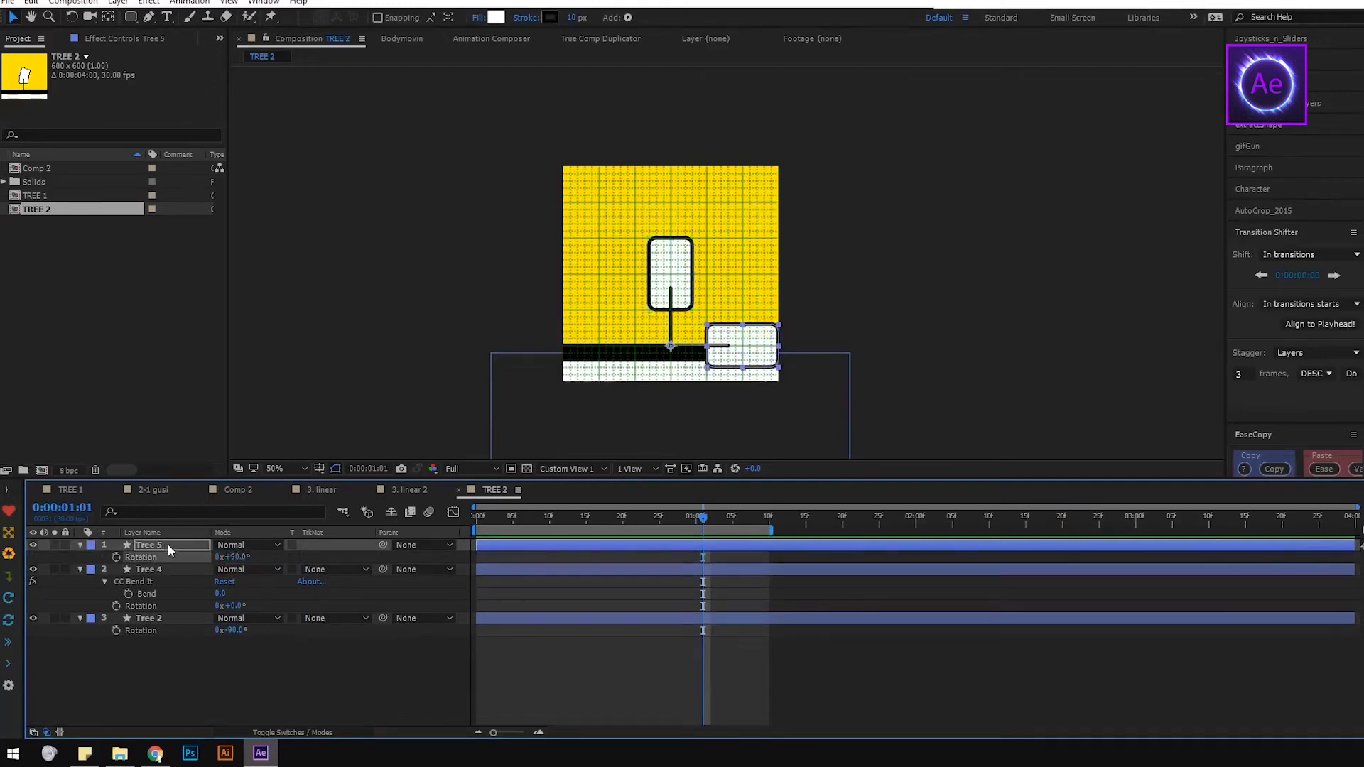
key("s")
left_click(236, 556)
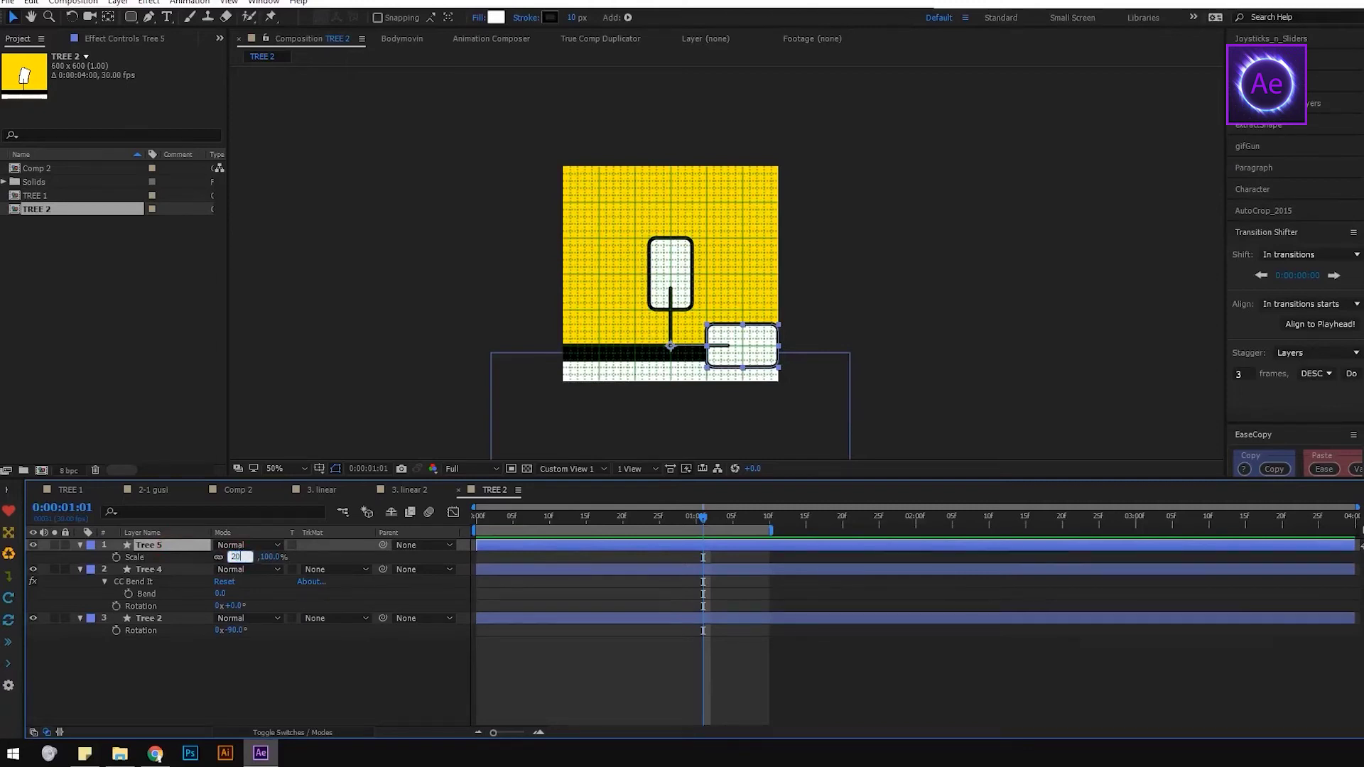
type("20")
key("Return")
Move the small copy beside the crown, parent it to Tree, and name it Vetka.
scroll(711, 284, "up", 2)
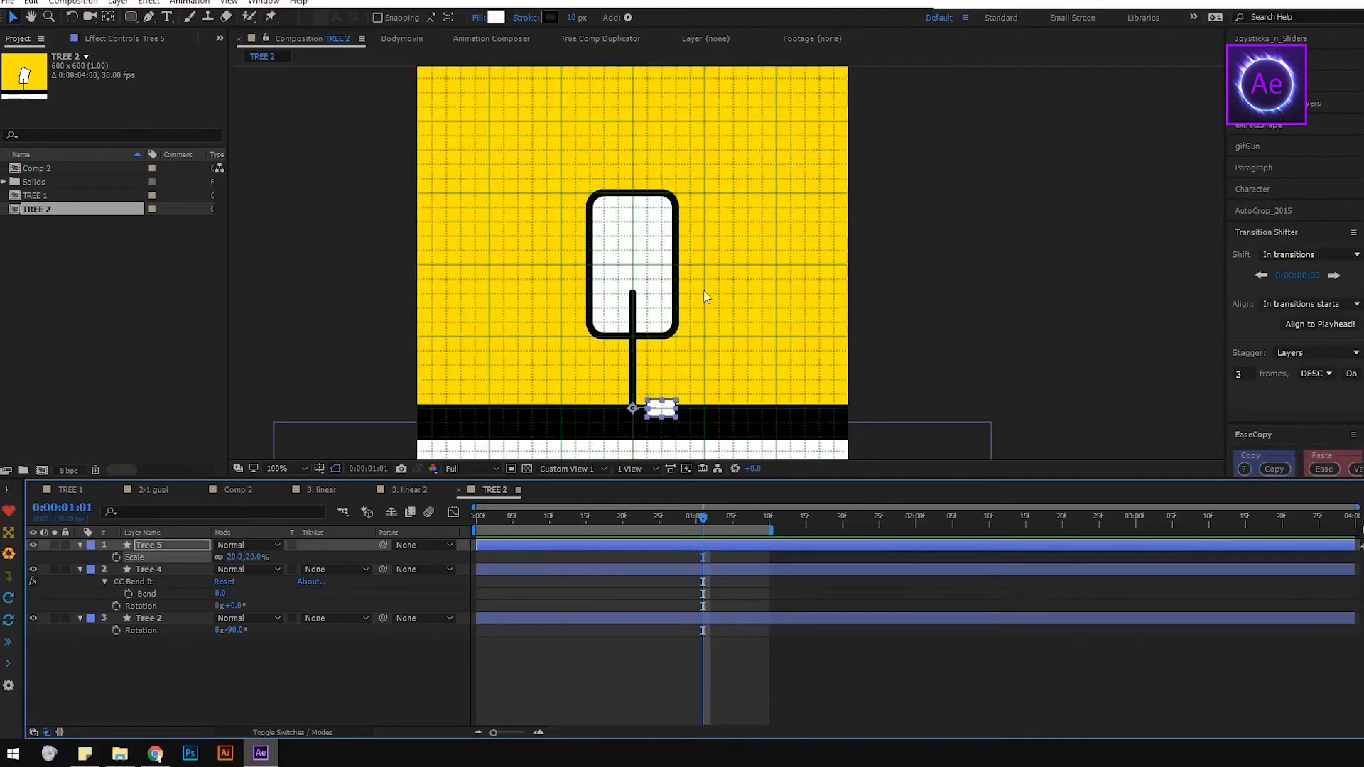
left_click_drag(630, 408, 679, 266)
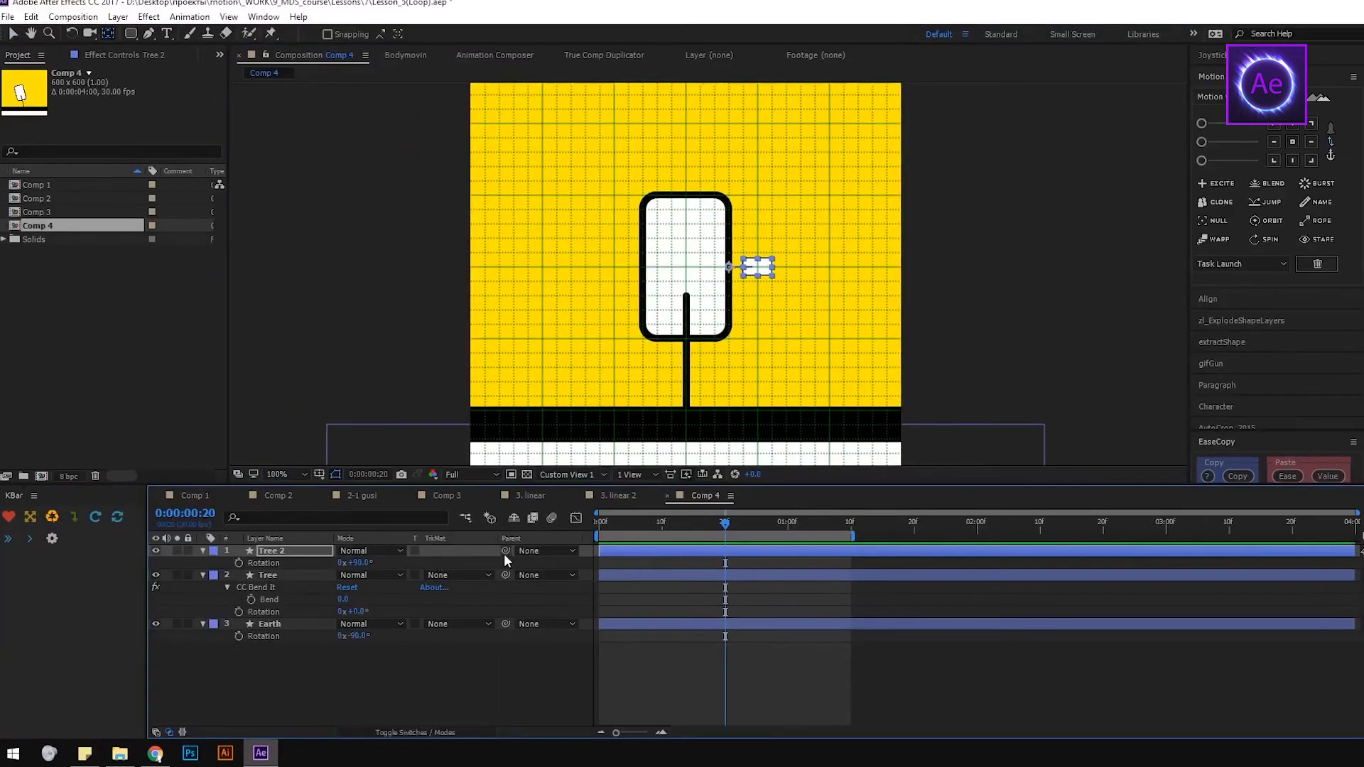
left_click_drag(505, 551, 267, 576)
key("Return")
type("Vetka")
key("Return")
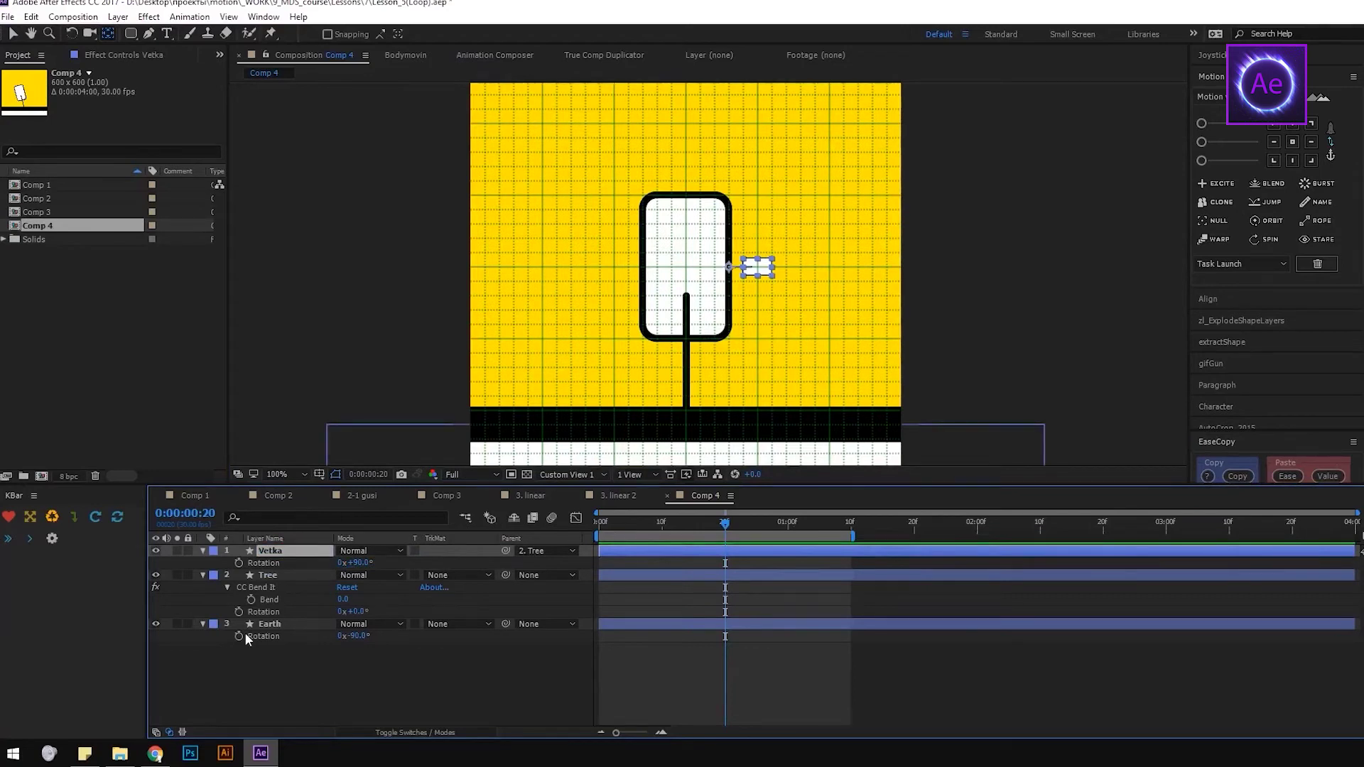
At frame 0, turn on Position, Scale and Rotation keyframing for the Tree layer.
left_click(292, 577)
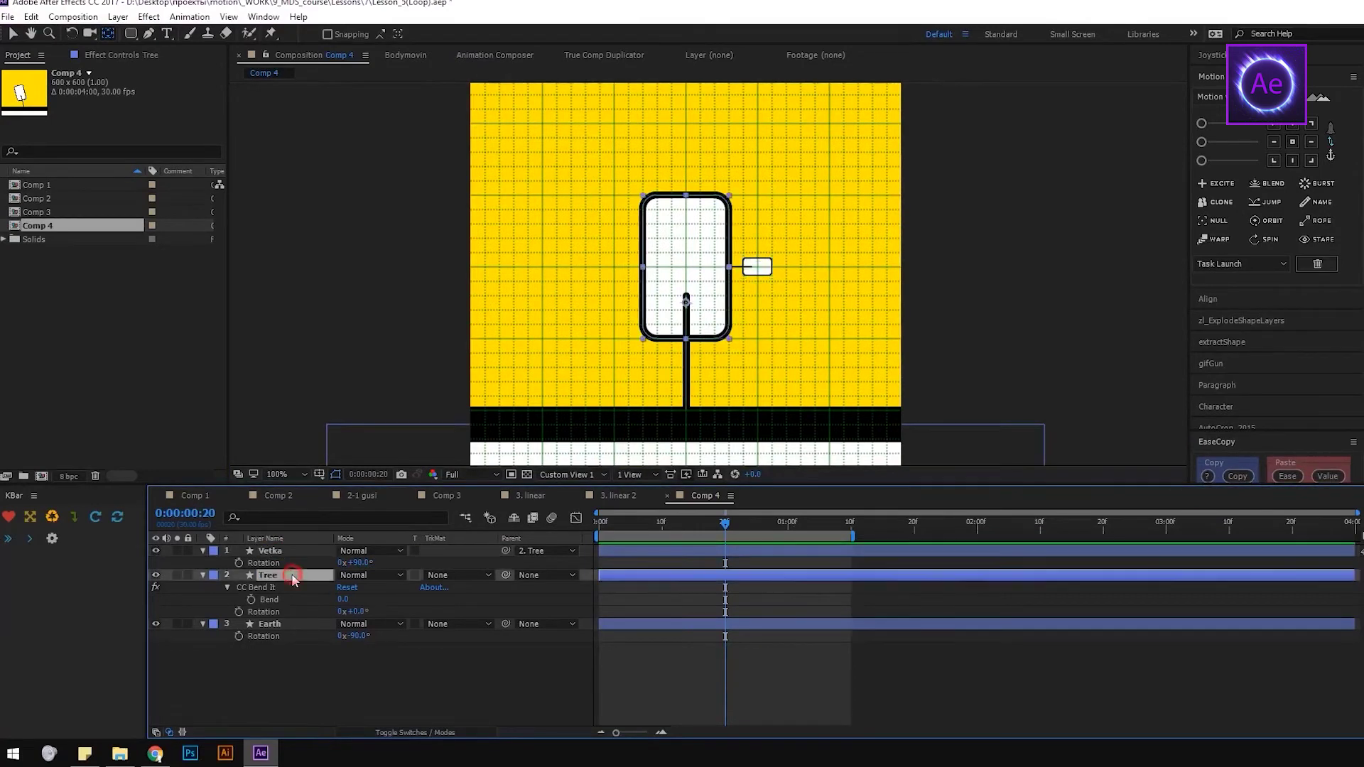
key("p")
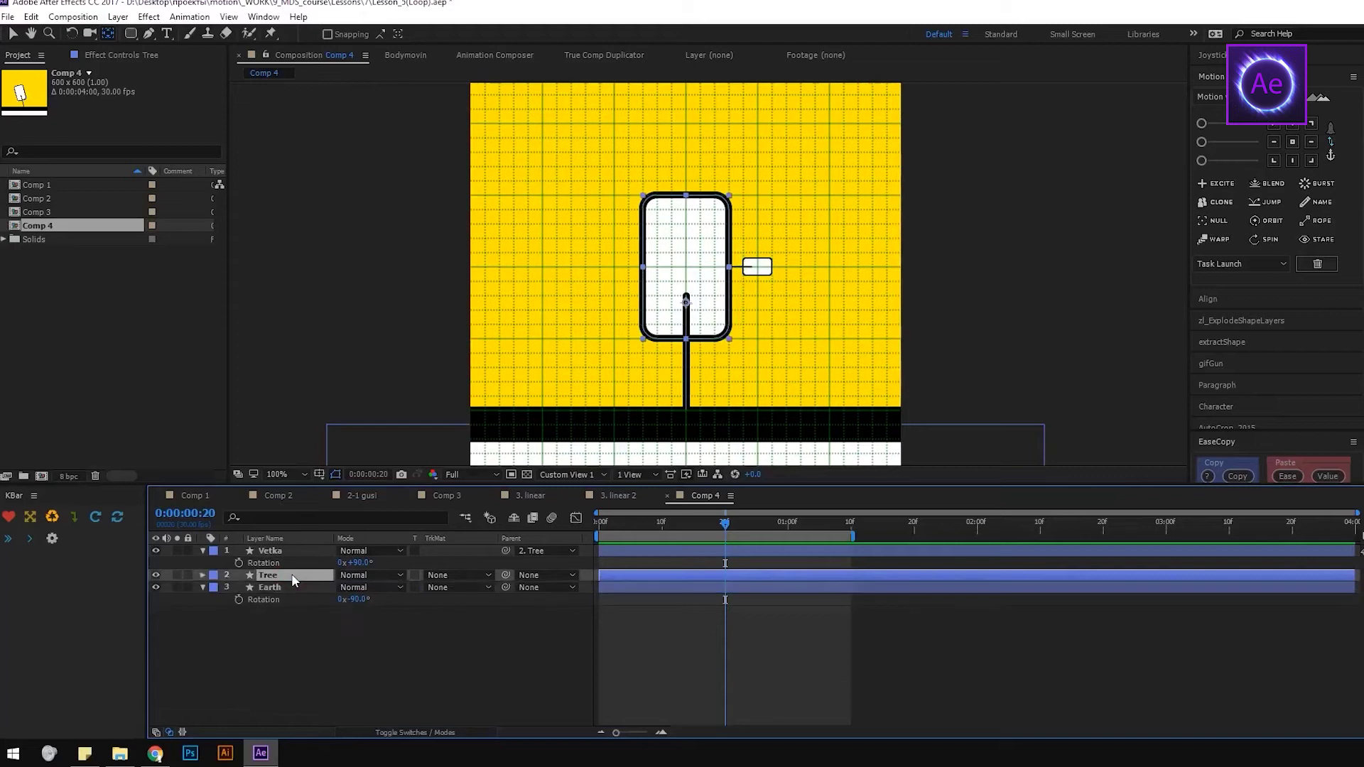
key("shift+s")
key("shift+r")
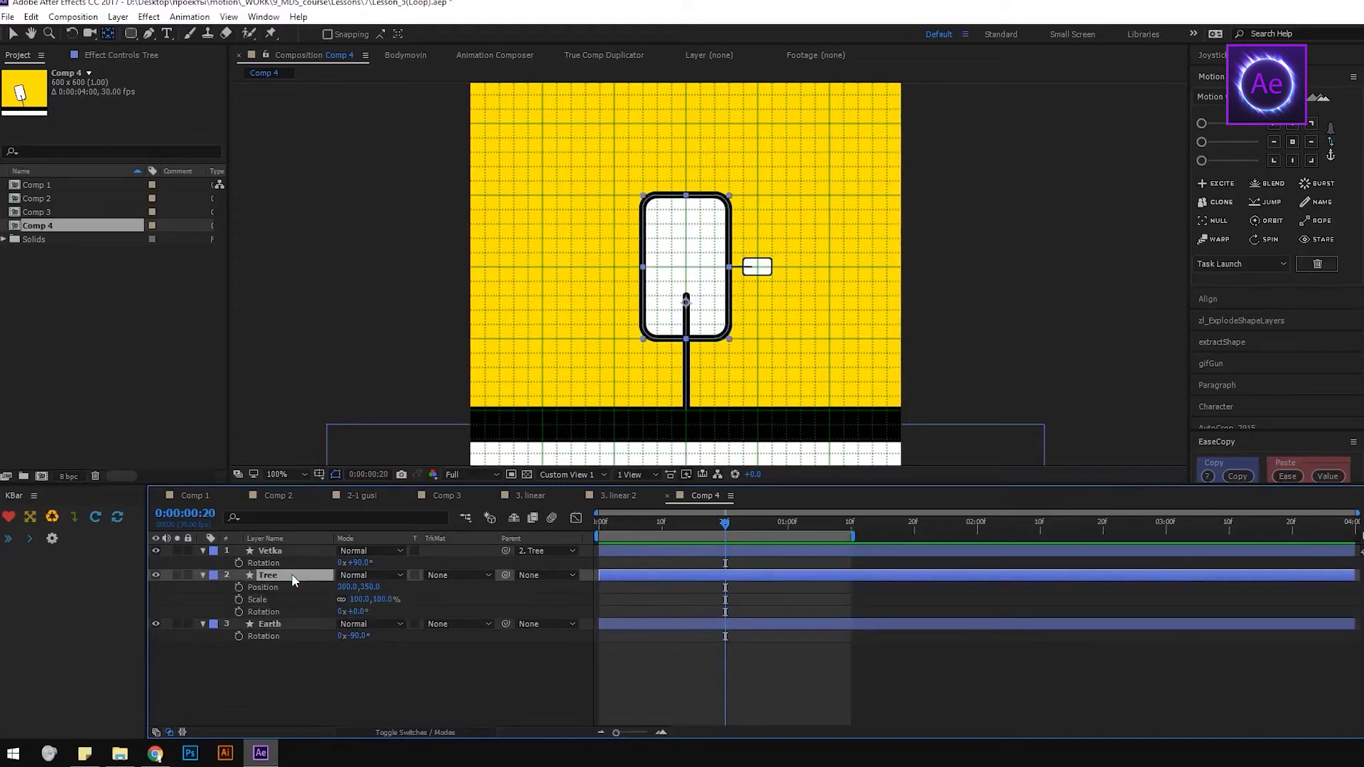
key("Home")
left_click(238, 587)
left_click(239, 598)
left_click(238, 611)
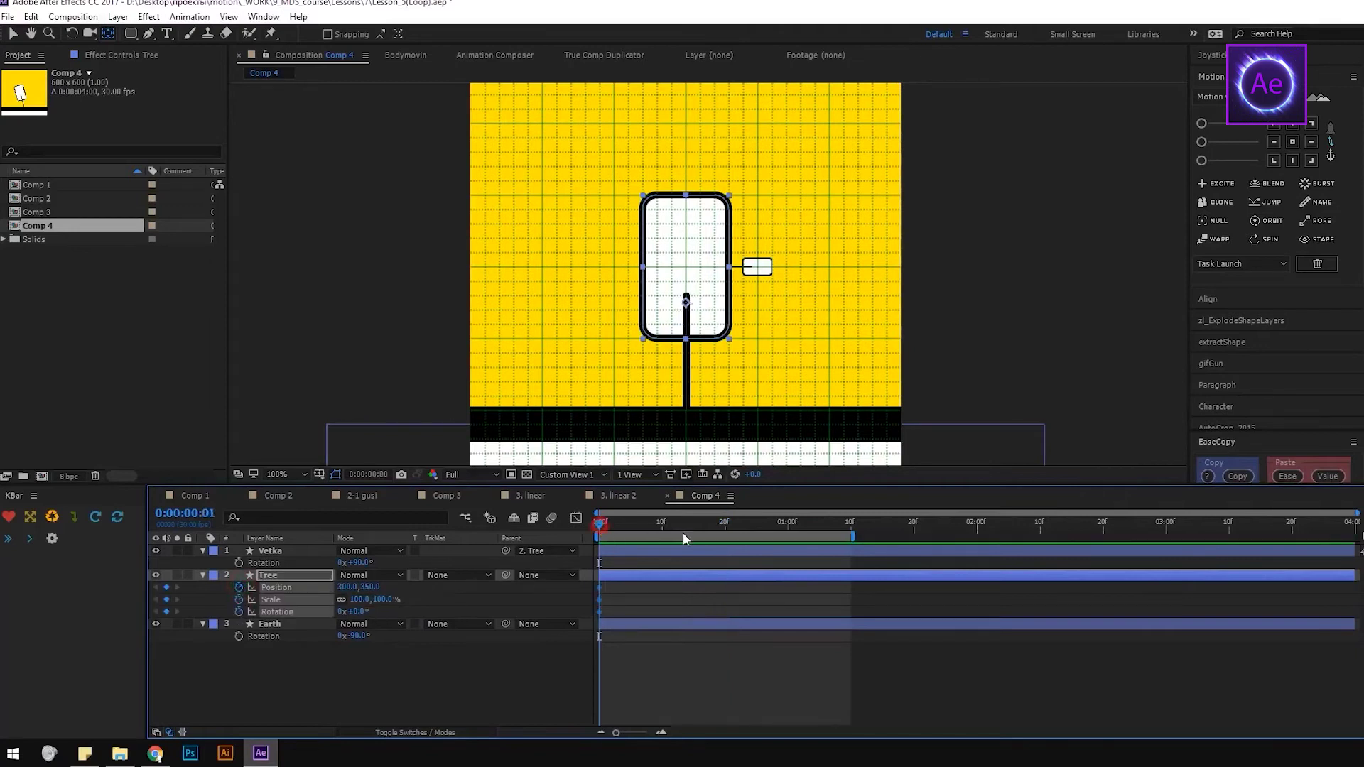
At 1:09, set Tree's Rotation to -90°, Scale to 500% and Position to 550,820.
left_click_drag(706, 533, 849, 550)
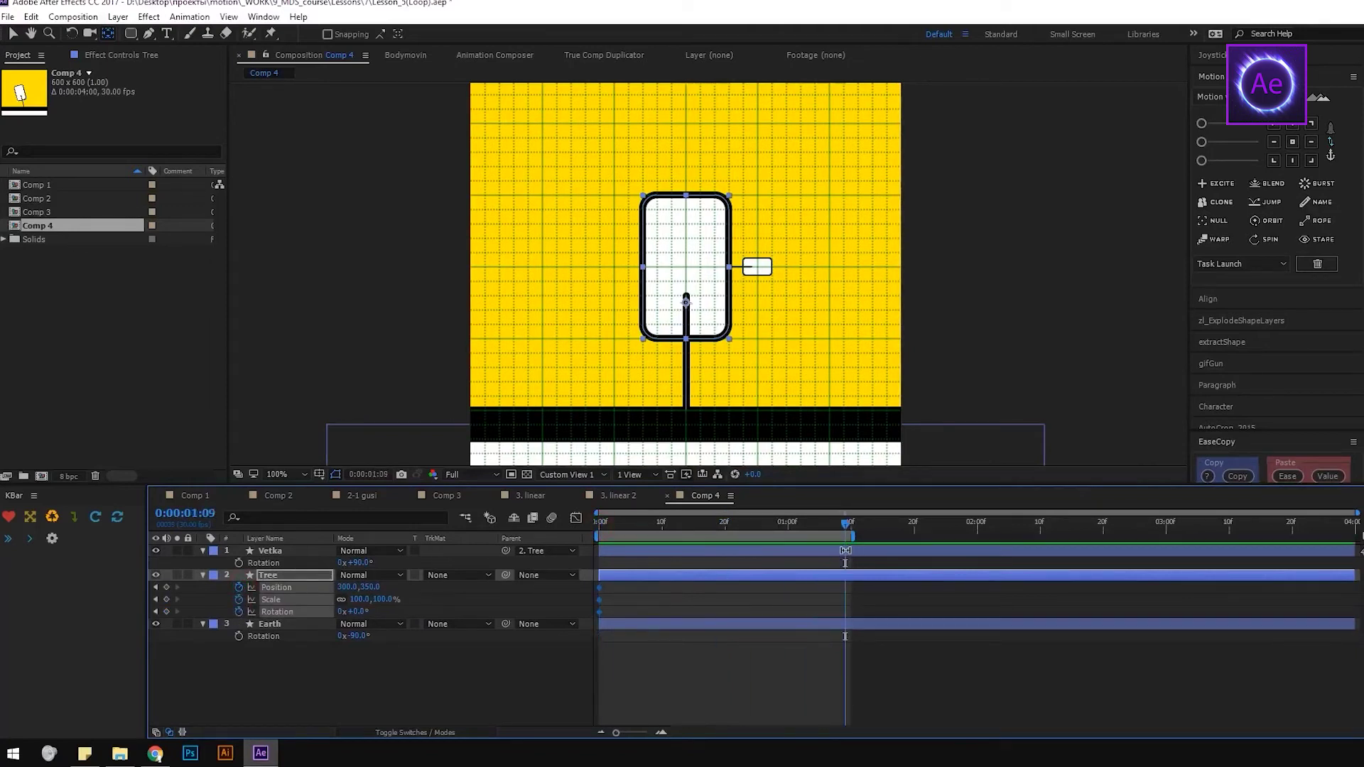
left_click_drag(355, 611, 299, 618)
left_click(359, 612)
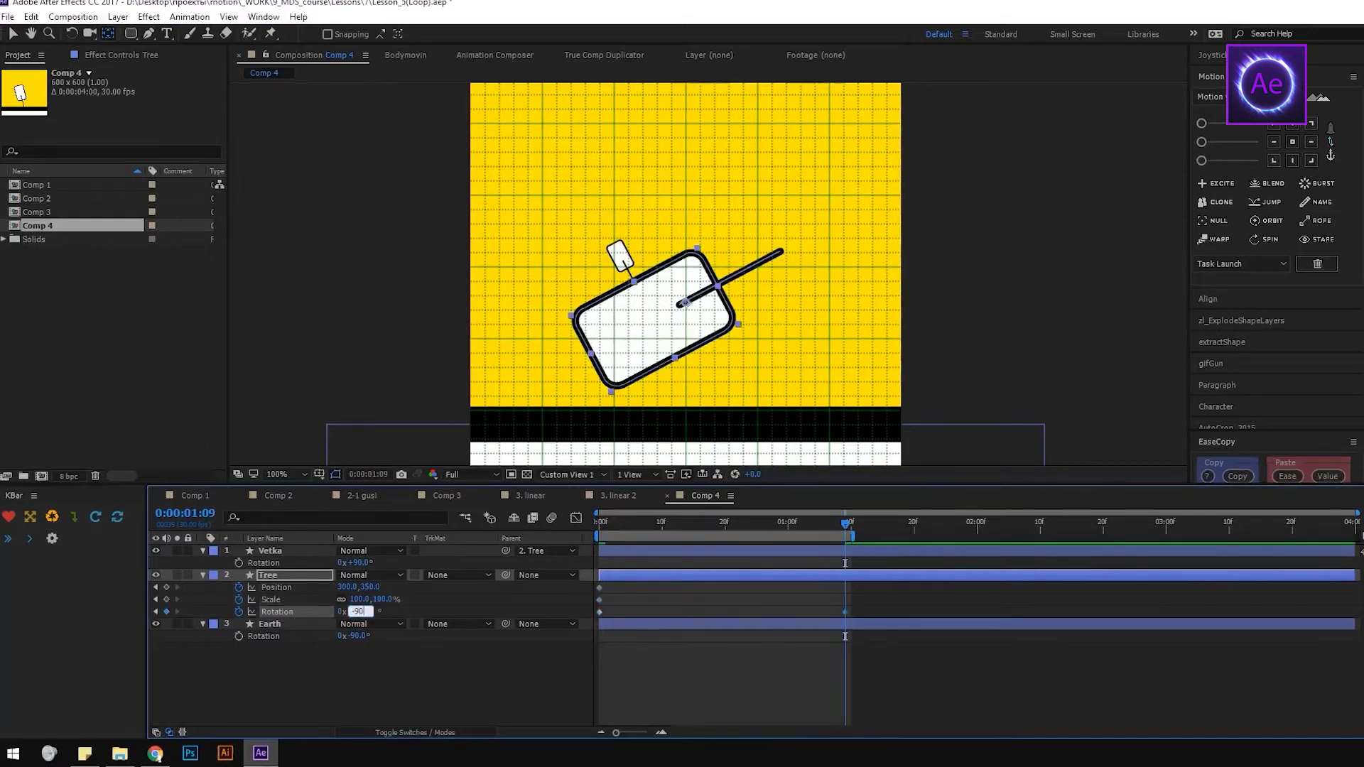
type("-90")
key("Return")
left_click(361, 599)
type("500")
key("Return")
key("v")
left_click_drag(689, 289, 797, 395)
left_click_drag(668, 227, 740, 440)
Parent the Earth layer to Tree and preview the animation from frame 0.
left_click_drag(844, 527, 496, 519)
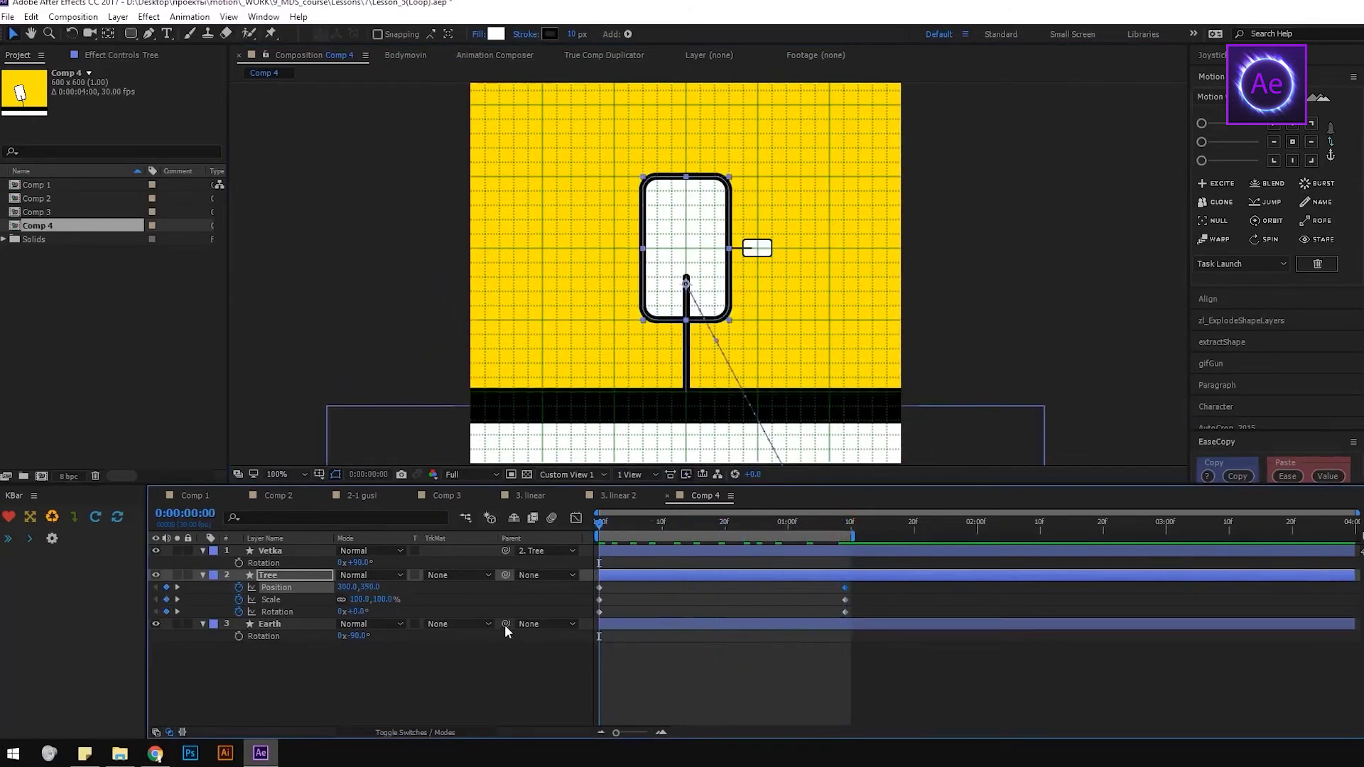
left_click_drag(505, 624, 266, 576)
key("k")
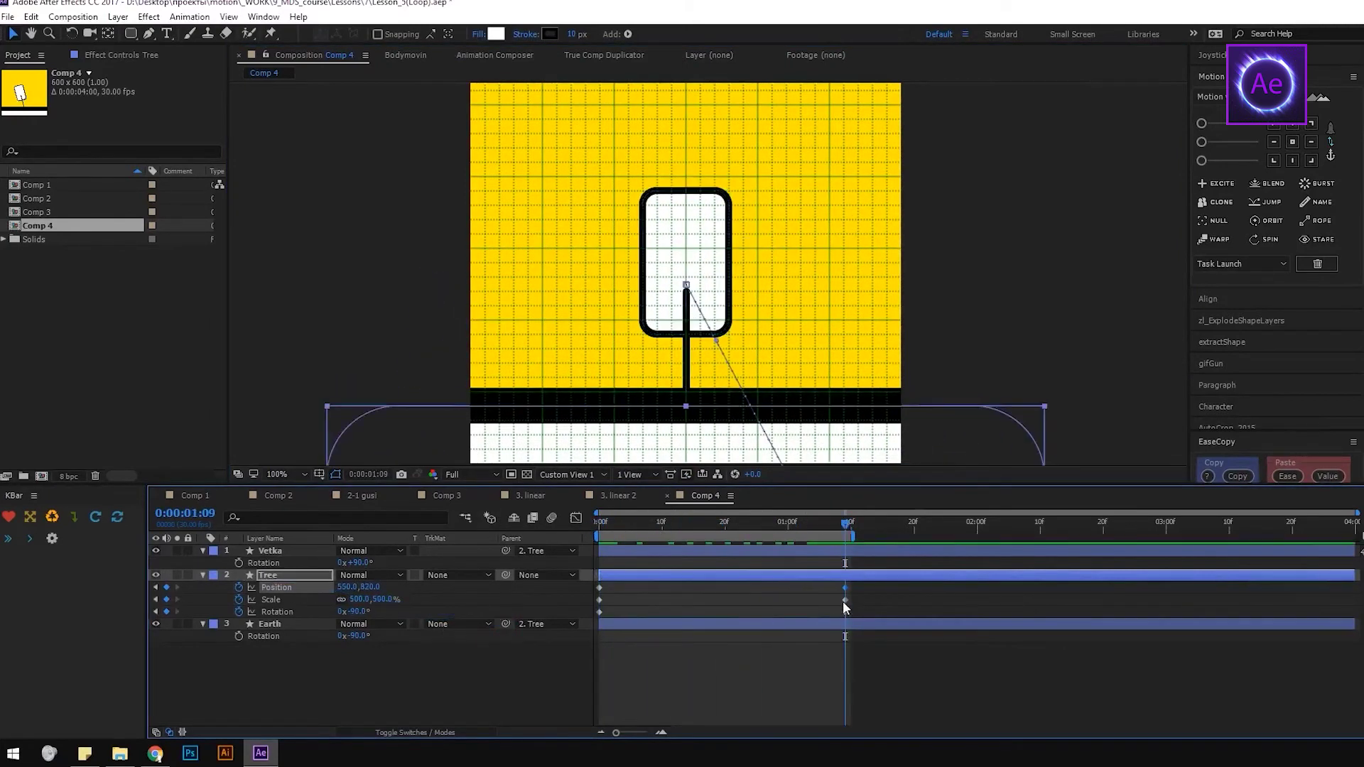
key("space")
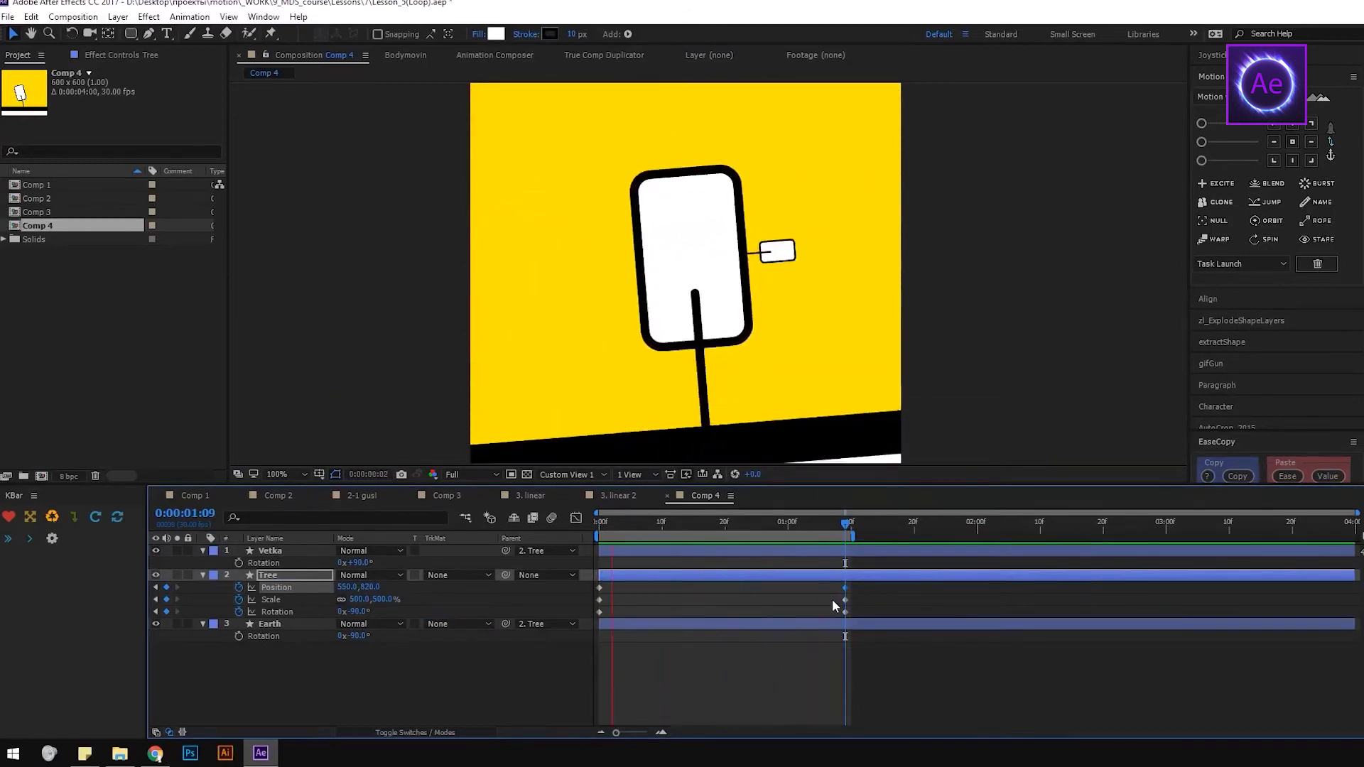
key("space")
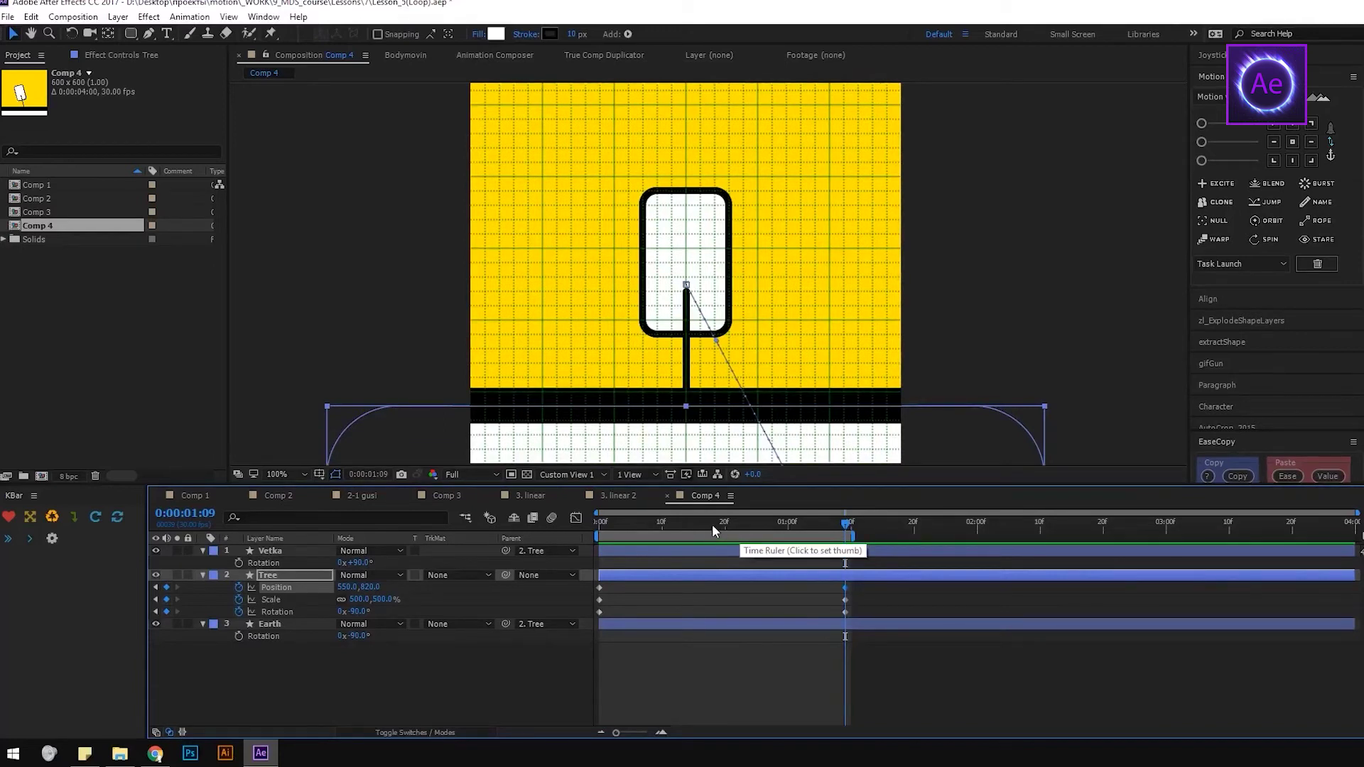
left_click_drag(715, 525, 527, 542)
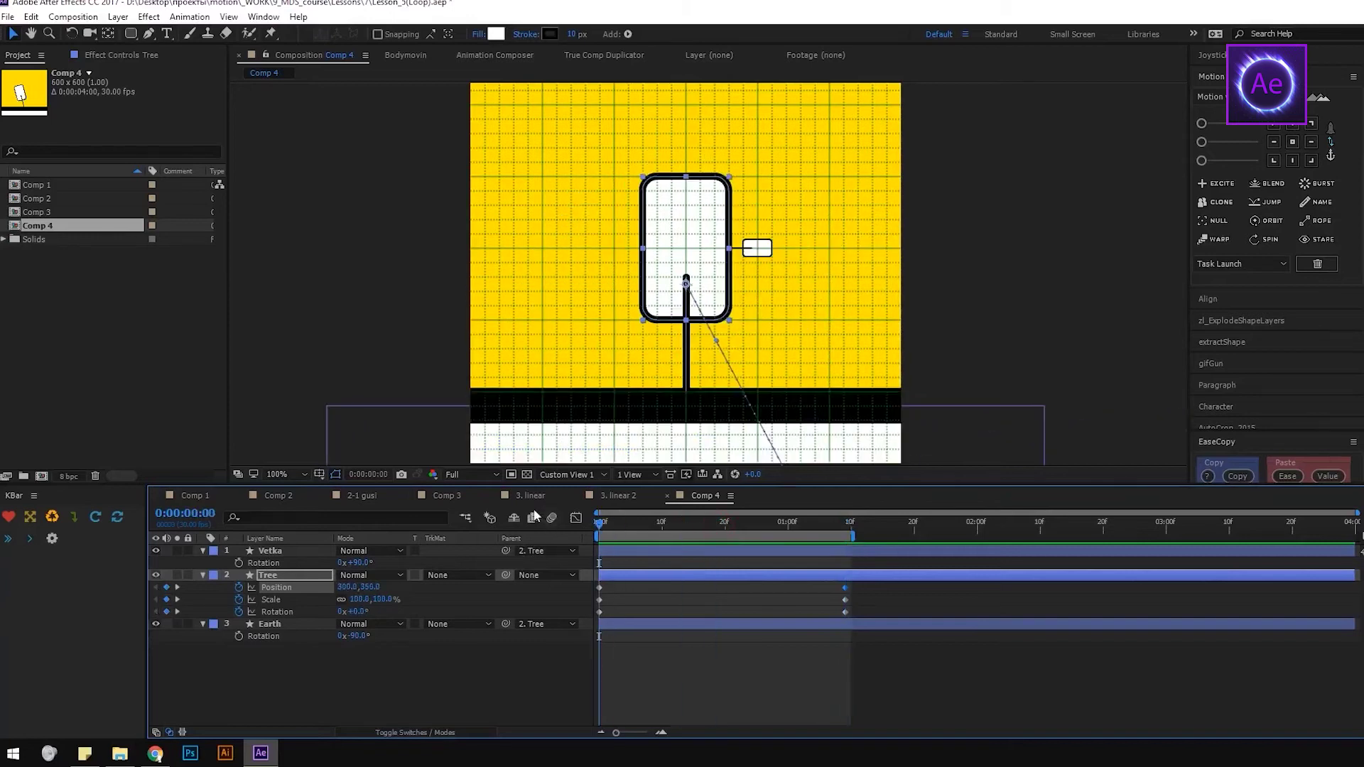
Snapshot frame 0, then compare it repeatedly against frame 1:09.
left_click(399, 475)
left_click_drag(599, 525, 840, 559)
left_click(417, 475)
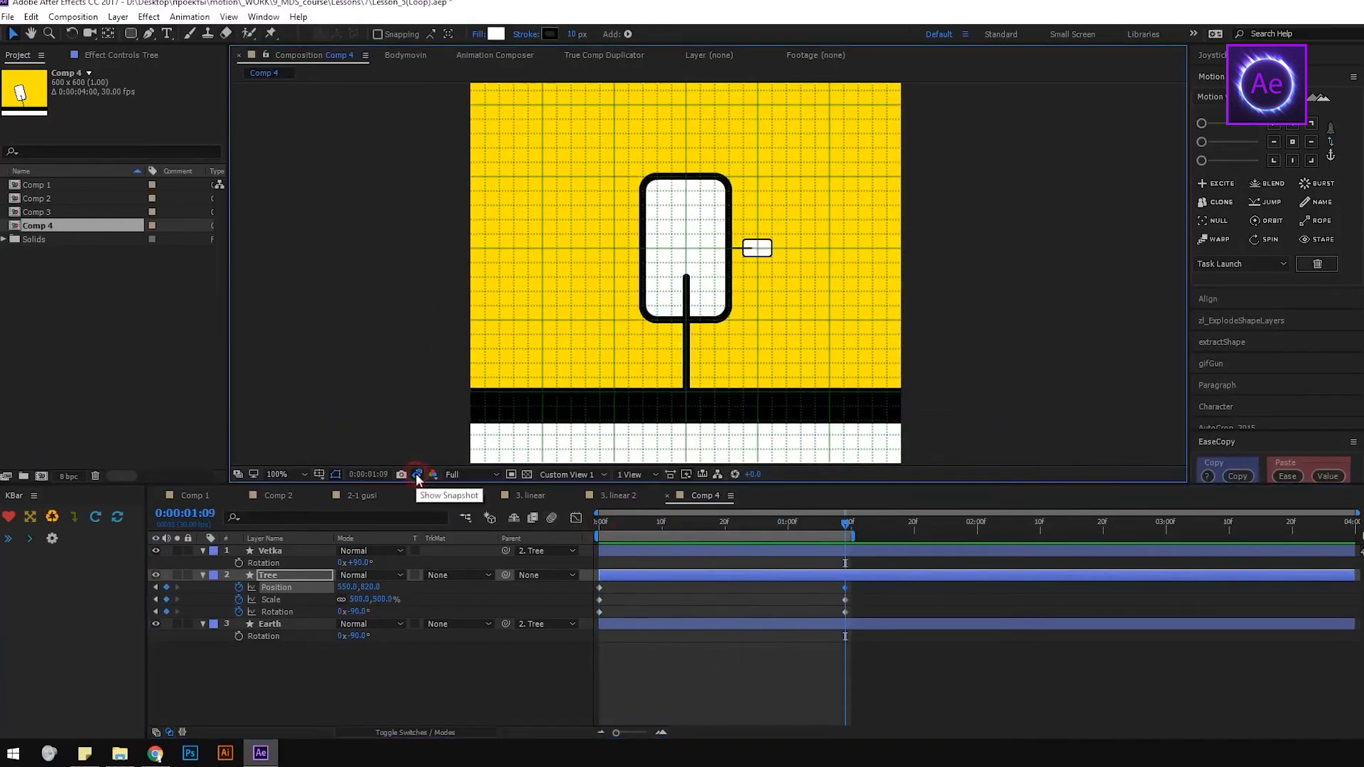
left_click(417, 474)
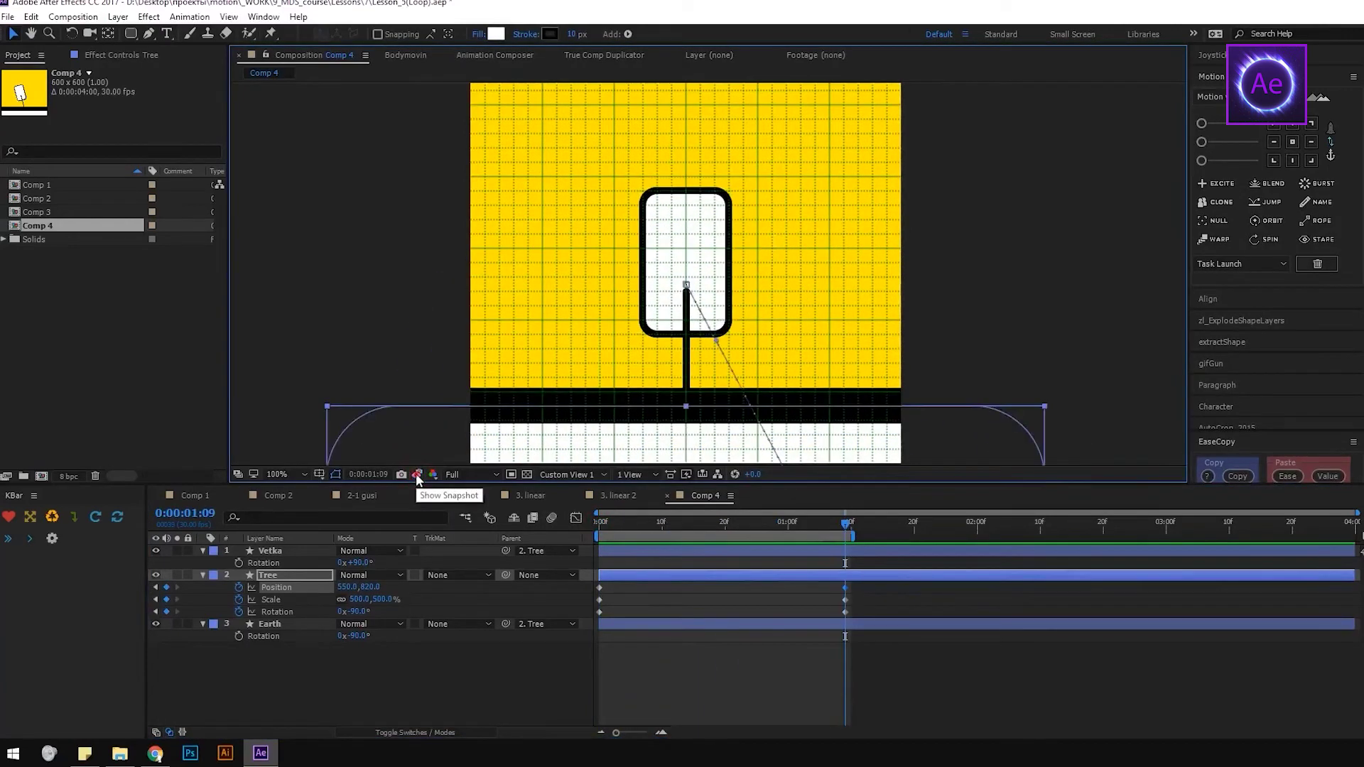
left_click(417, 475)
left_click(416, 475)
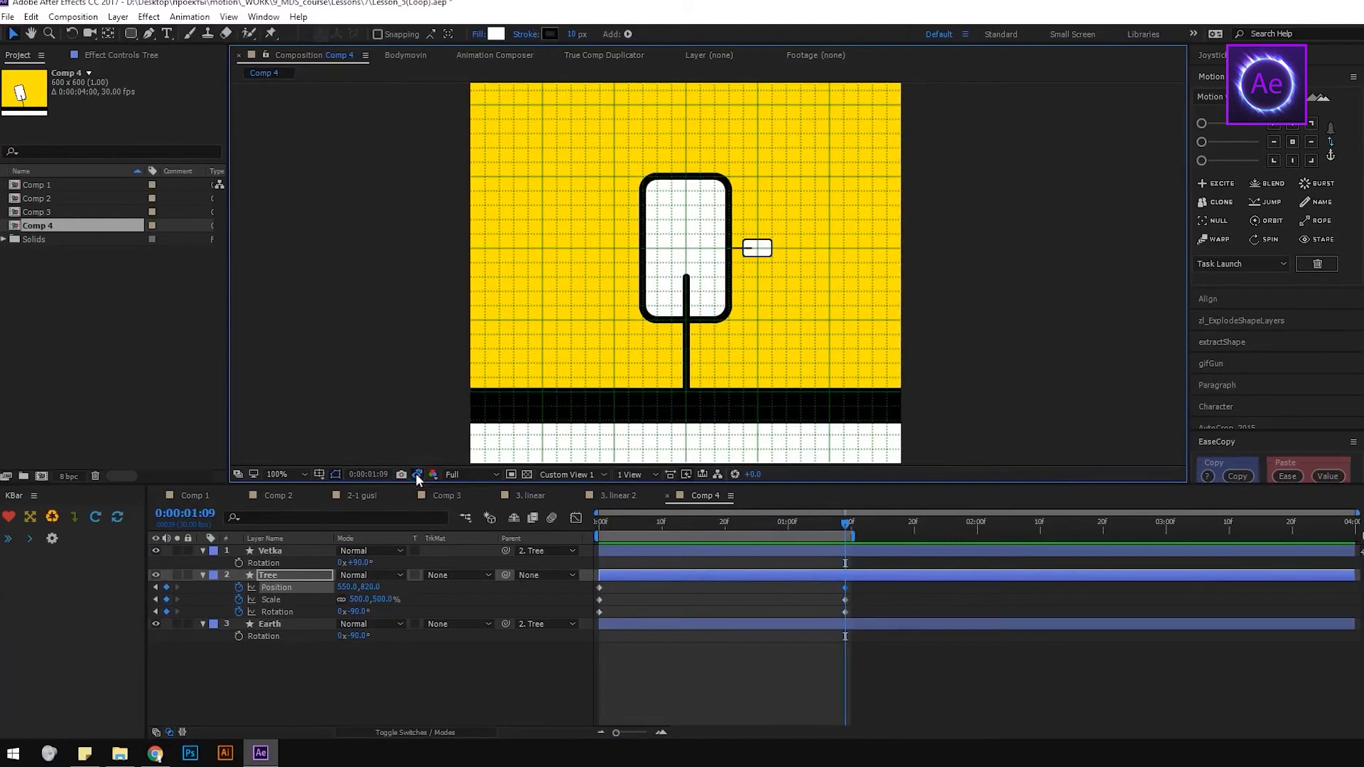
Select the Vetka layer and check it against the frame 0 snapshot again.
scroll(675, 366, "up", 2)
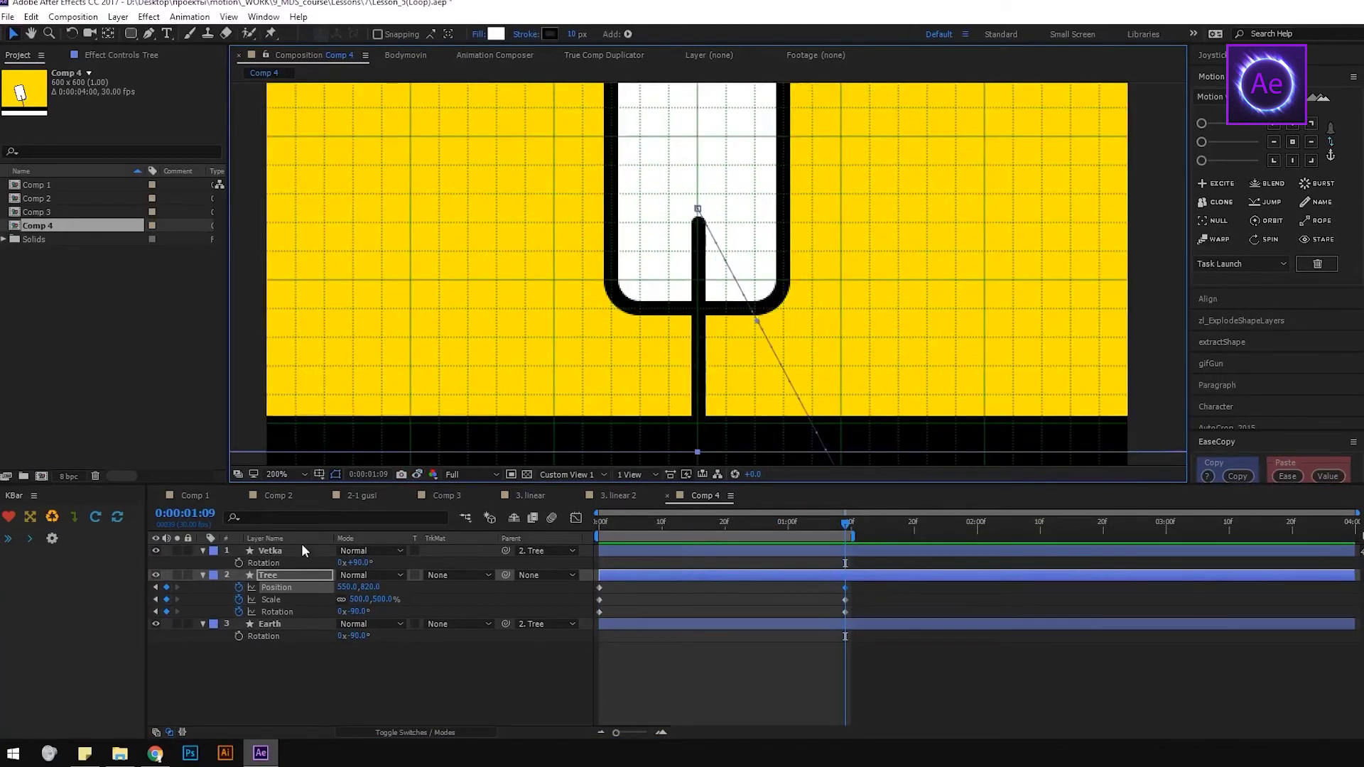
left_click(302, 553)
scroll(720, 271, "down", 2)
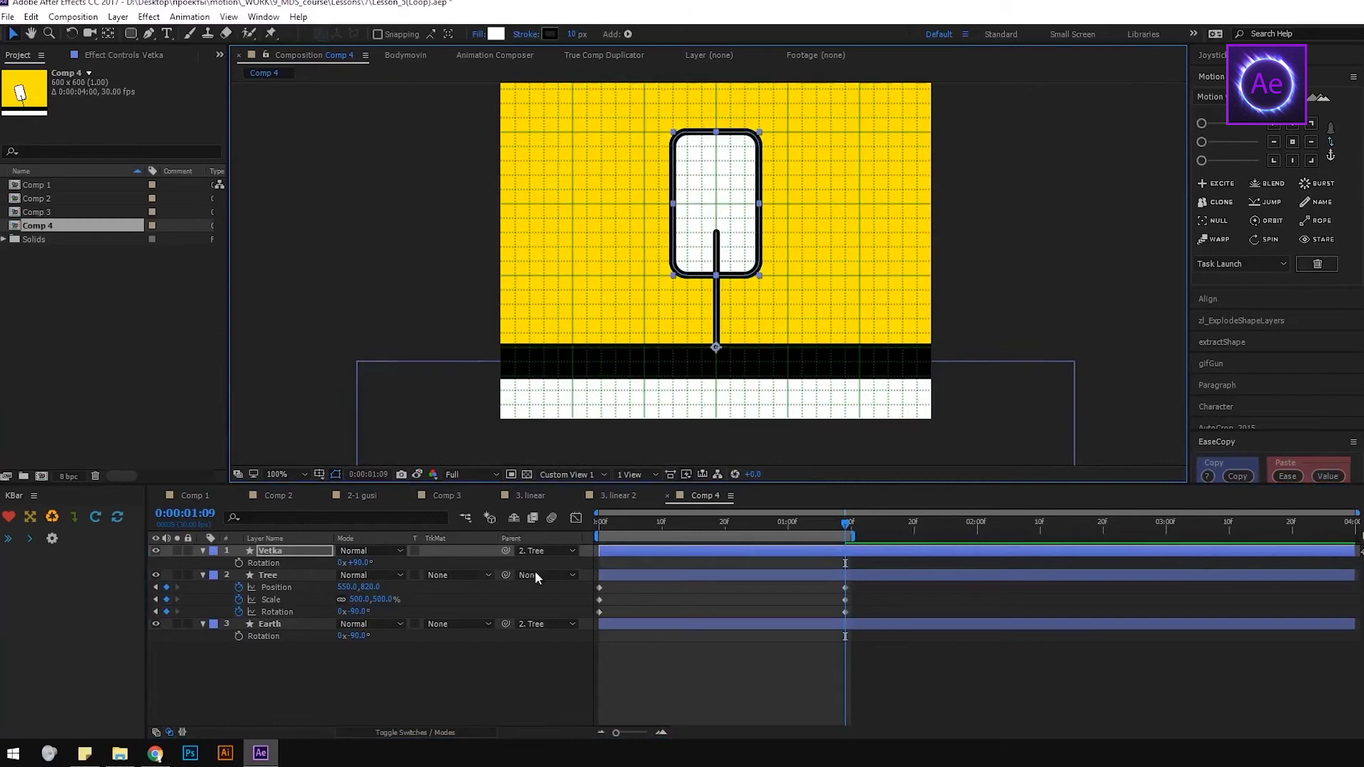
left_click(417, 474)
left_click(417, 475)
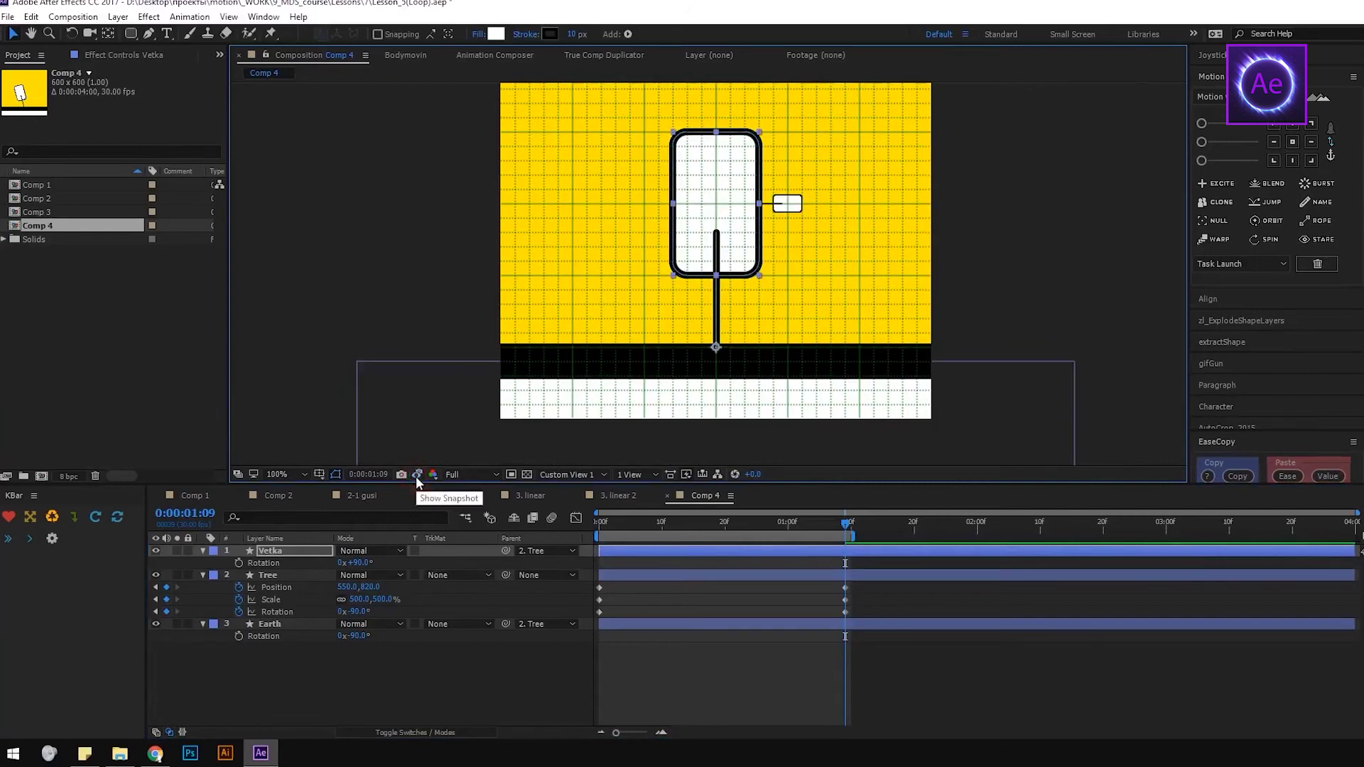
left_click(417, 476)
left_click(416, 476)
left_click(416, 476)
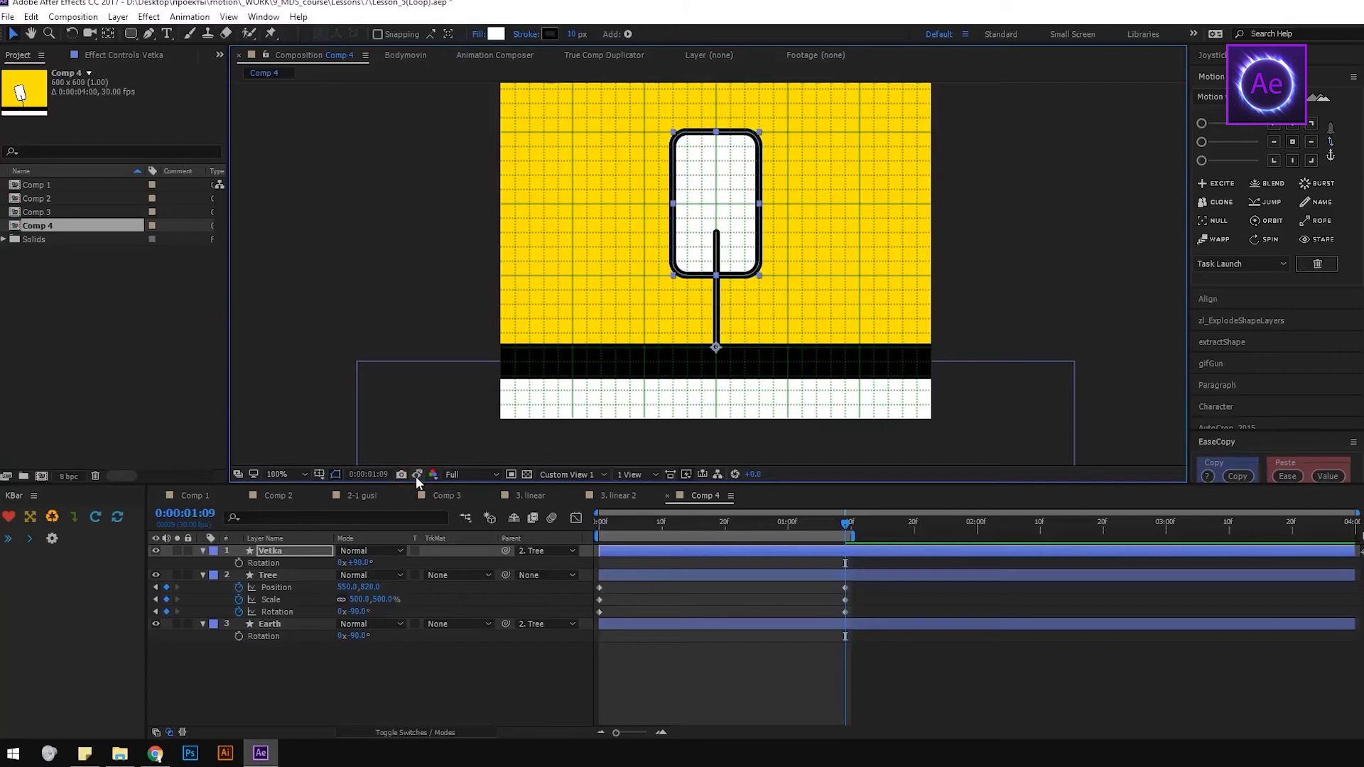
At frame 0, keyframe Vetka with Bend -100 and Rotation +30°.
key("Home")
left_click(300, 558)
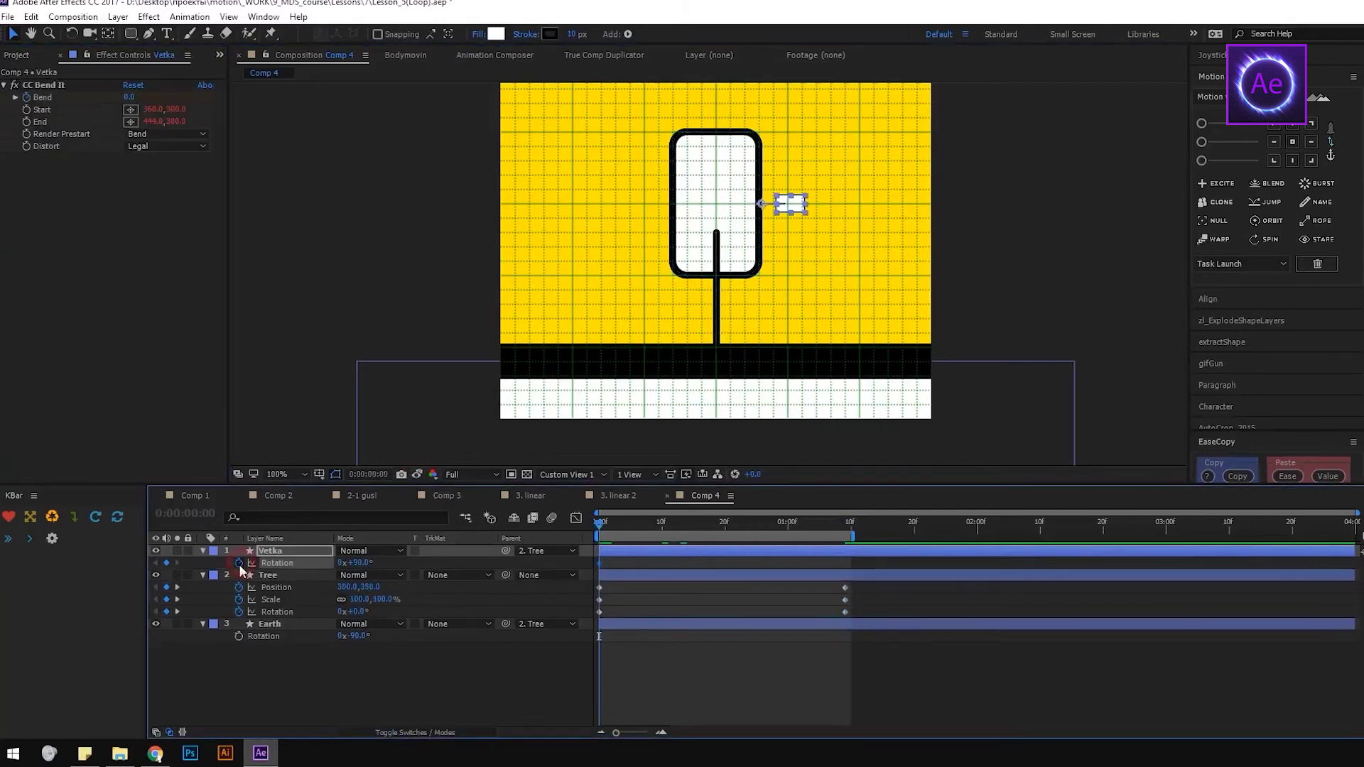
left_click(238, 563)
key("u")
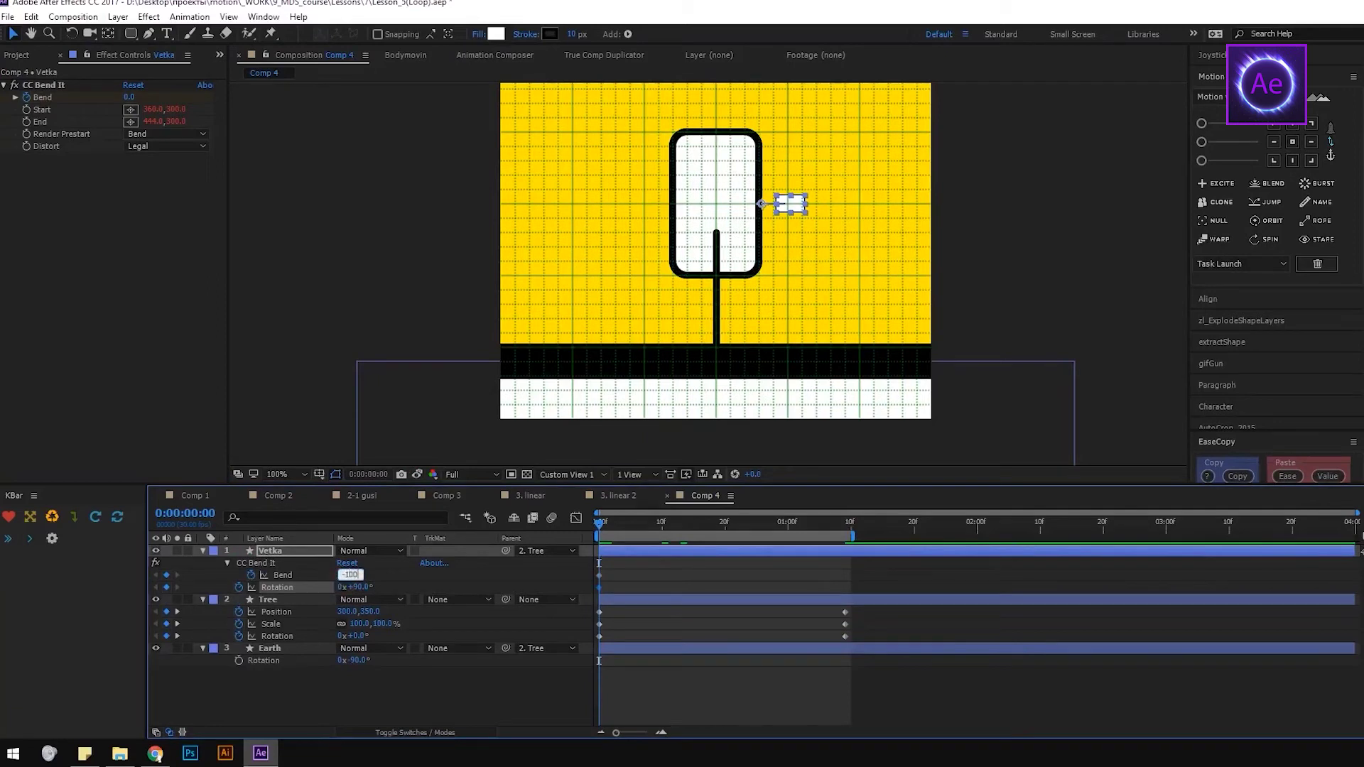
type("-100")
key("Return")
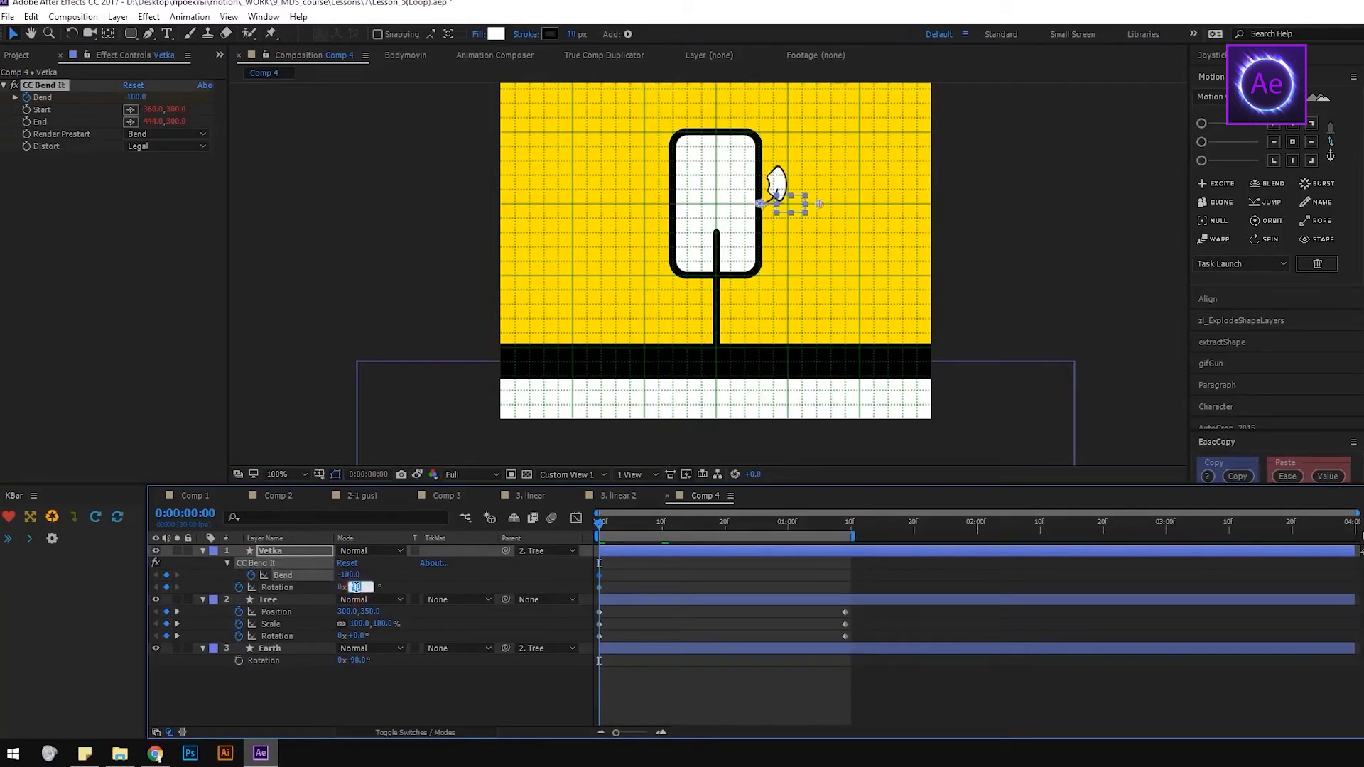
type("30")
key("Return")
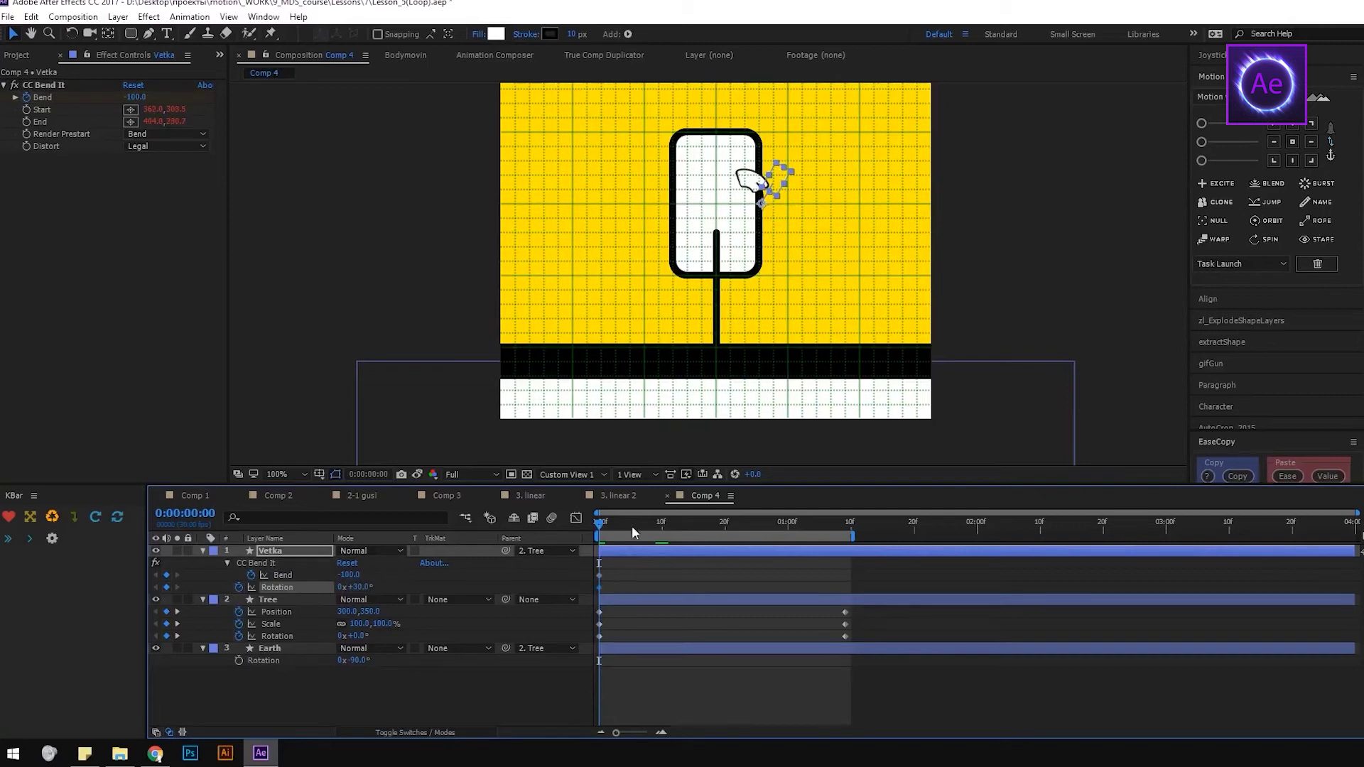
At frame 10, set Vetka's Bend to 0 and Rotation to +90°.
left_click_drag(600, 526, 664, 531)
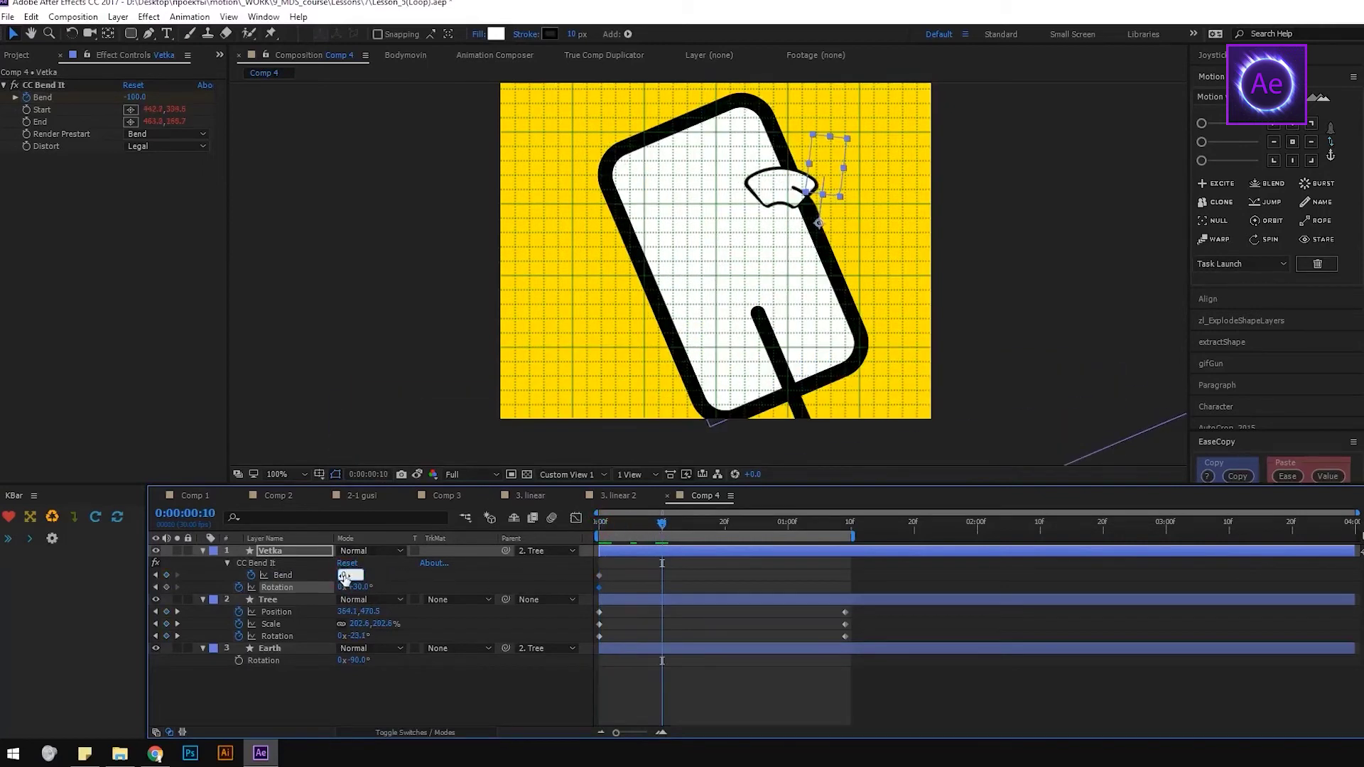
type("0")
key("Return")
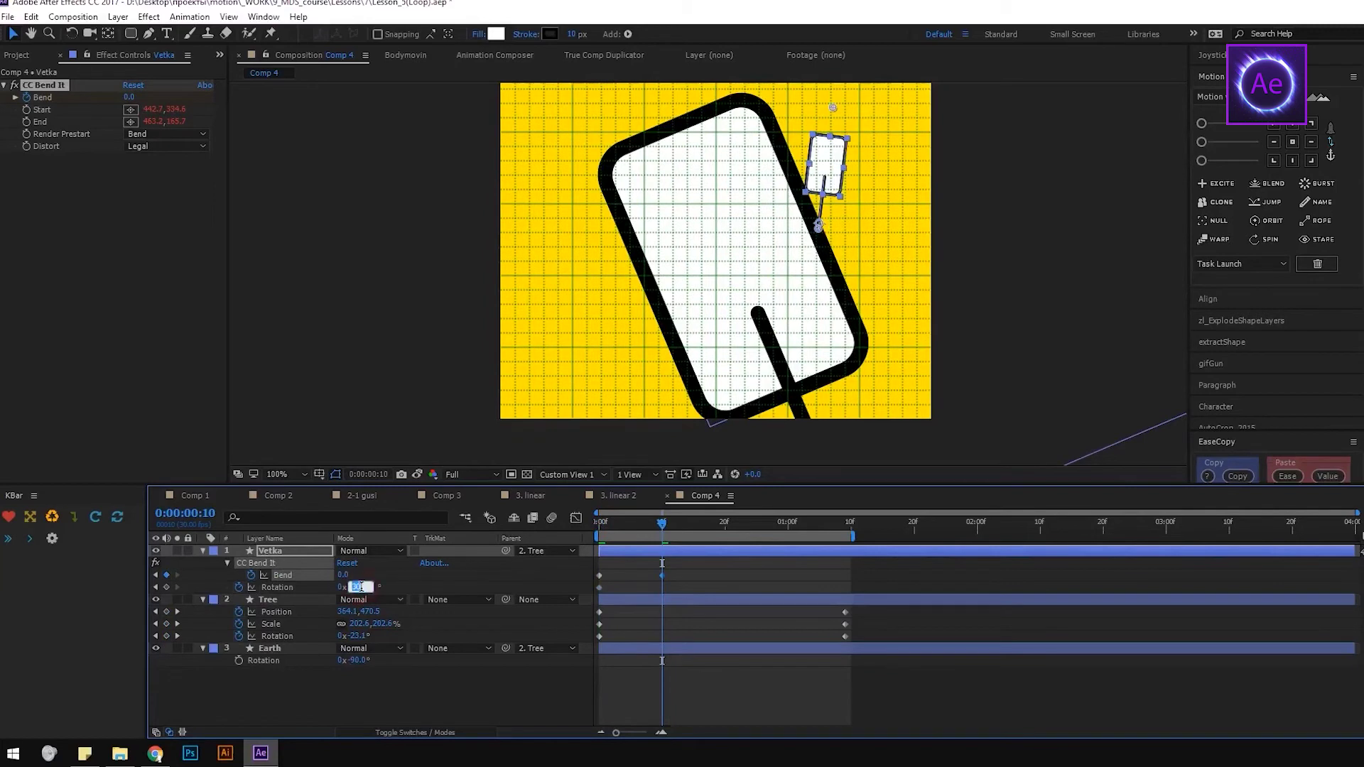
left_click(357, 587)
type("90")
key("Return")
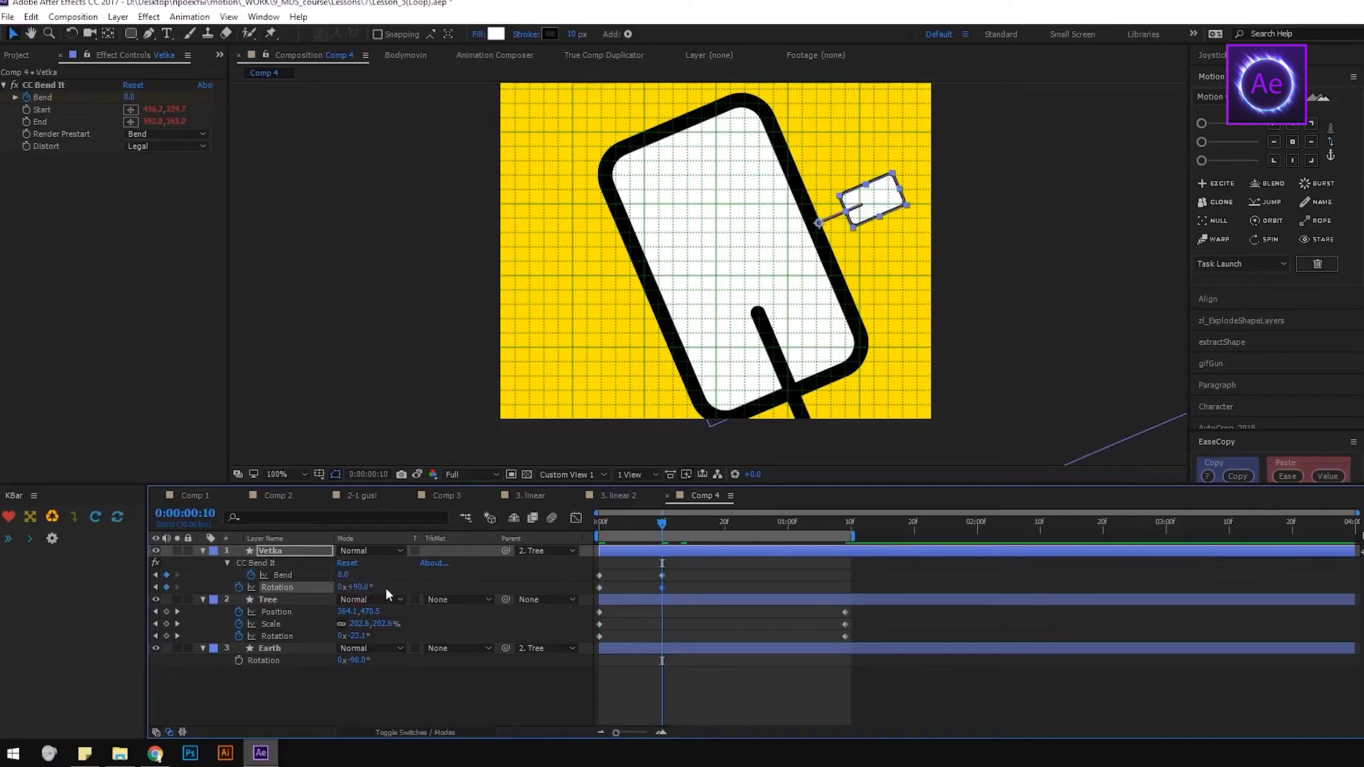
left_click(387, 590)
Paste the bounce expression (amp .06, freq 2, decay 7) onto the leaf's Rotation and preview it.
left_click(238, 589, "alt")
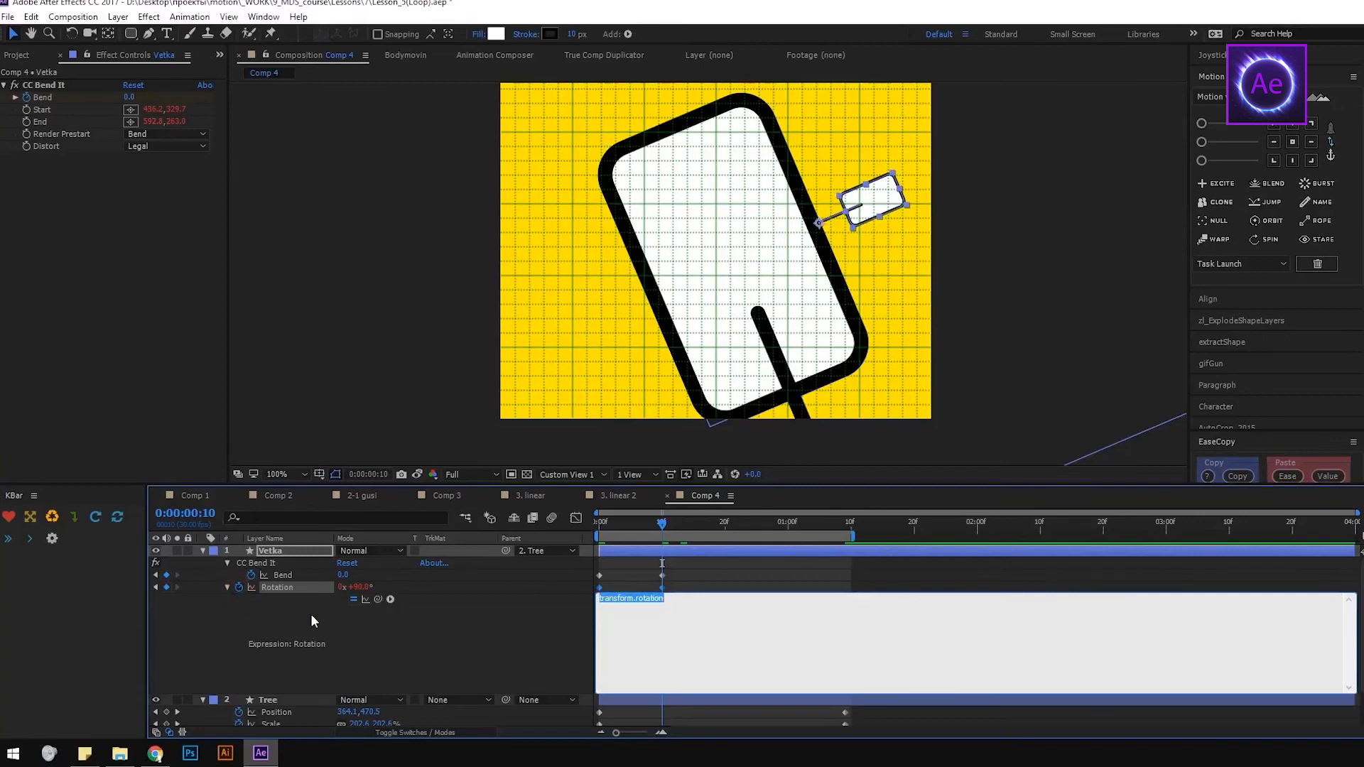
key("ctrl+v")
left_click(442, 648)
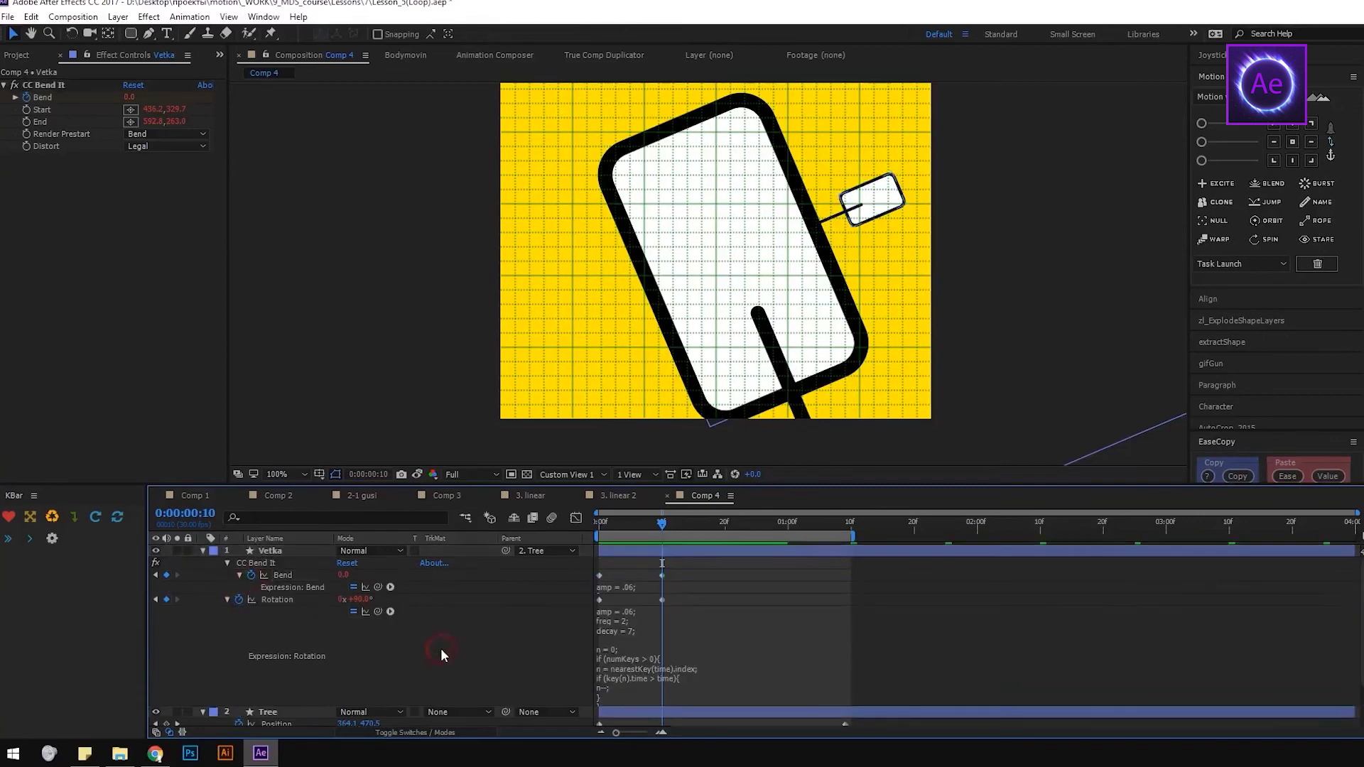
key("space")
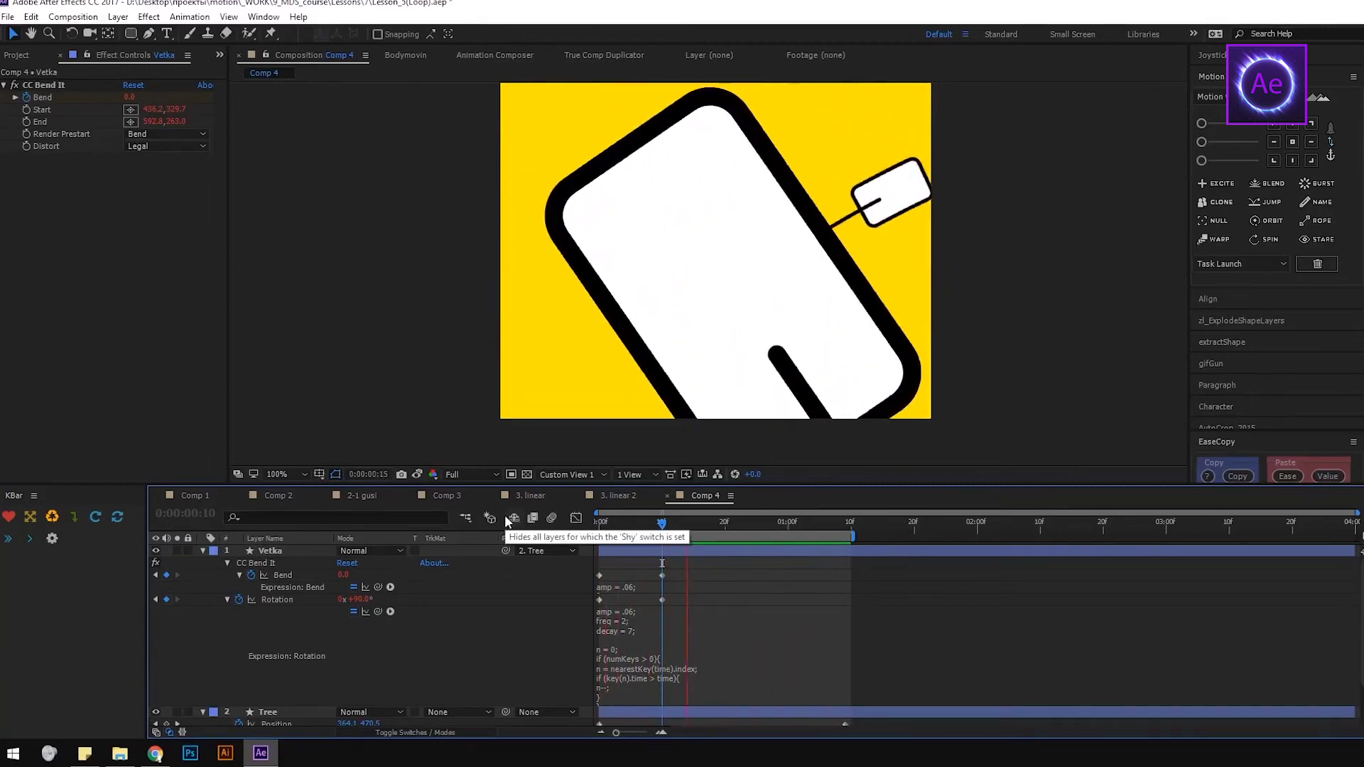
key("space")
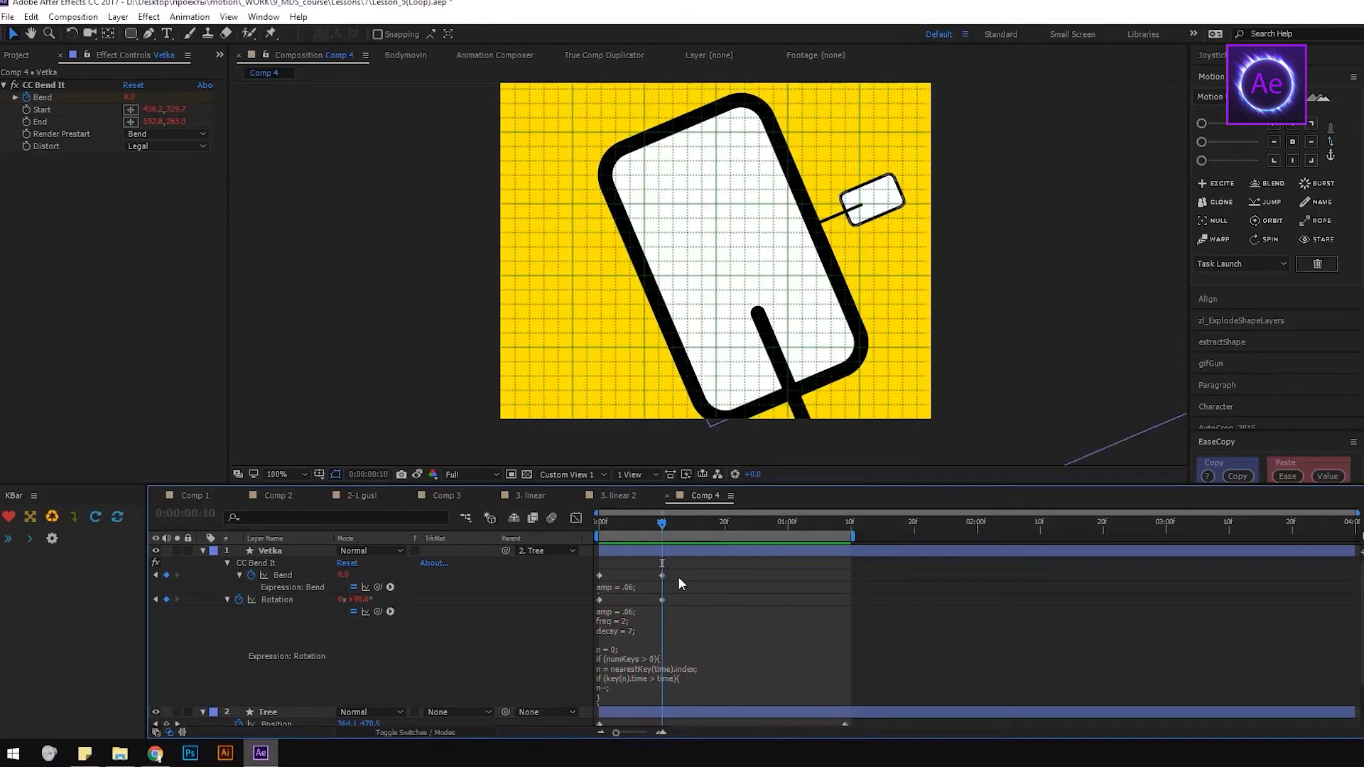
Ease out of the first Bend and Rotation keyframe in the Graph Editor.
left_click_drag(681, 574, 598, 615)
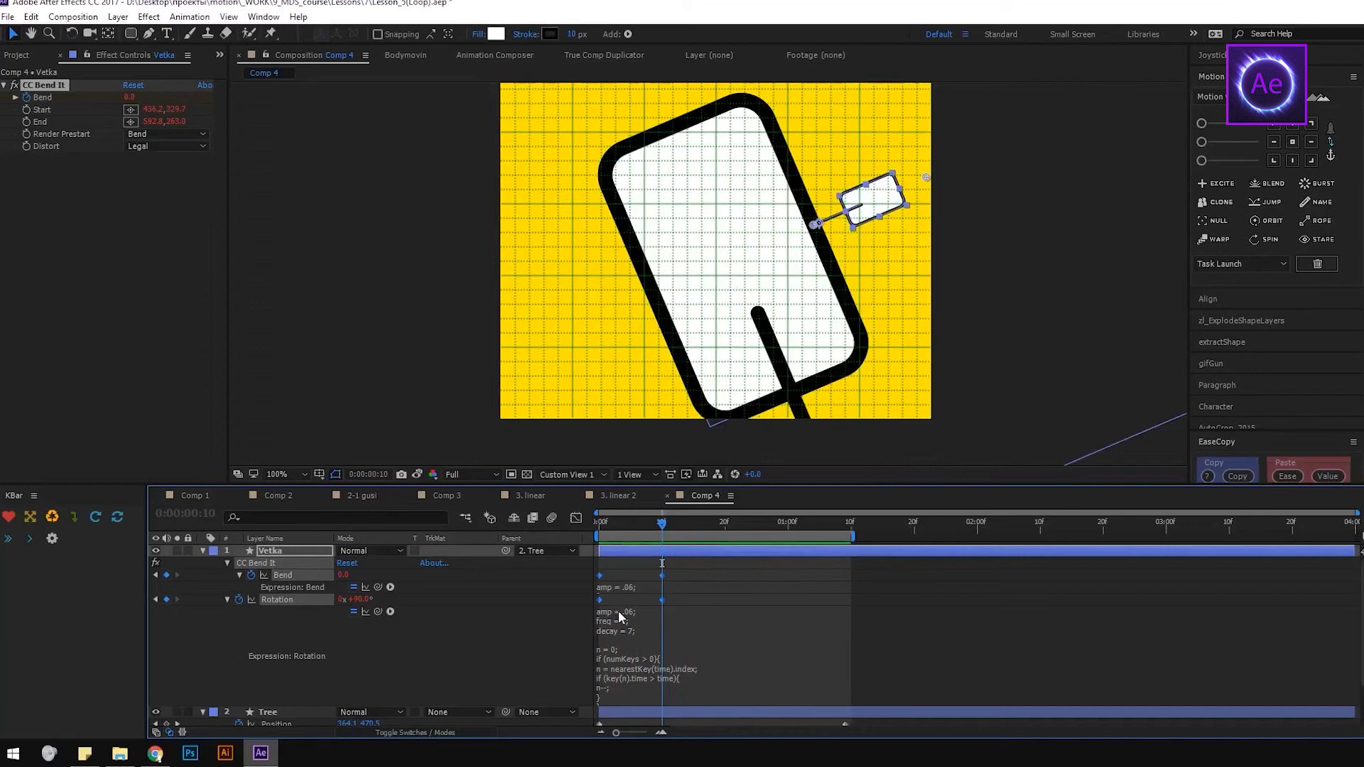
left_click(575, 518)
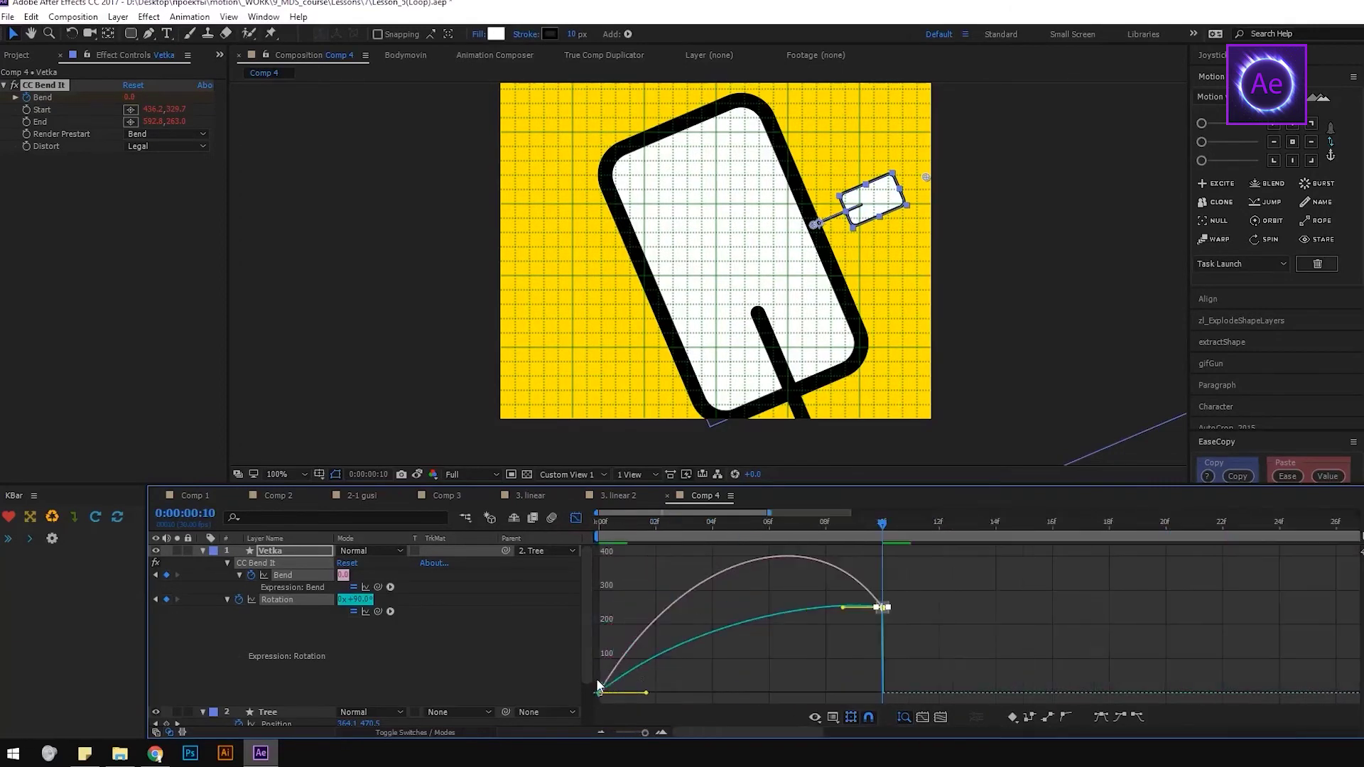
left_click_drag(625, 687, 740, 655)
key("shift+F3")
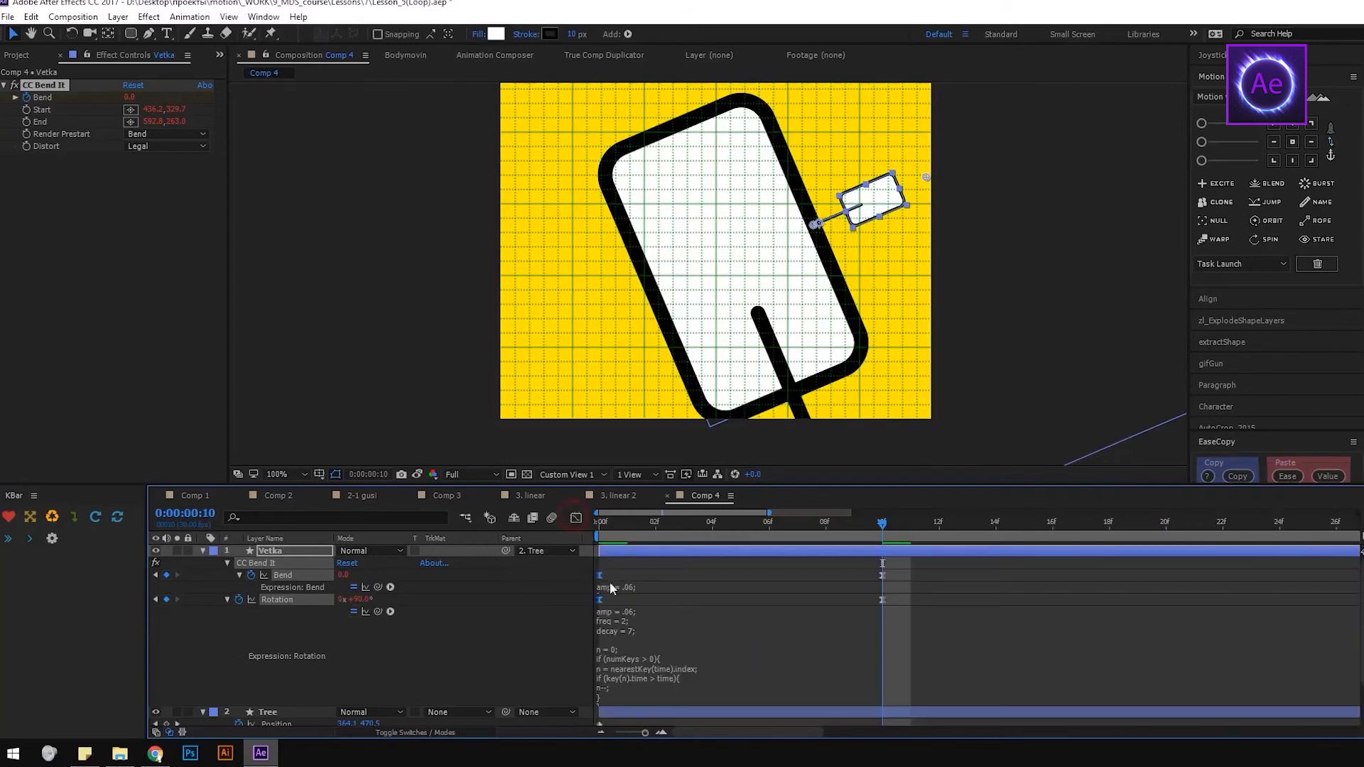
Collapse Vetka, move it below the Tree layer and preview the animation.
left_click(203, 552)
left_click(283, 547)
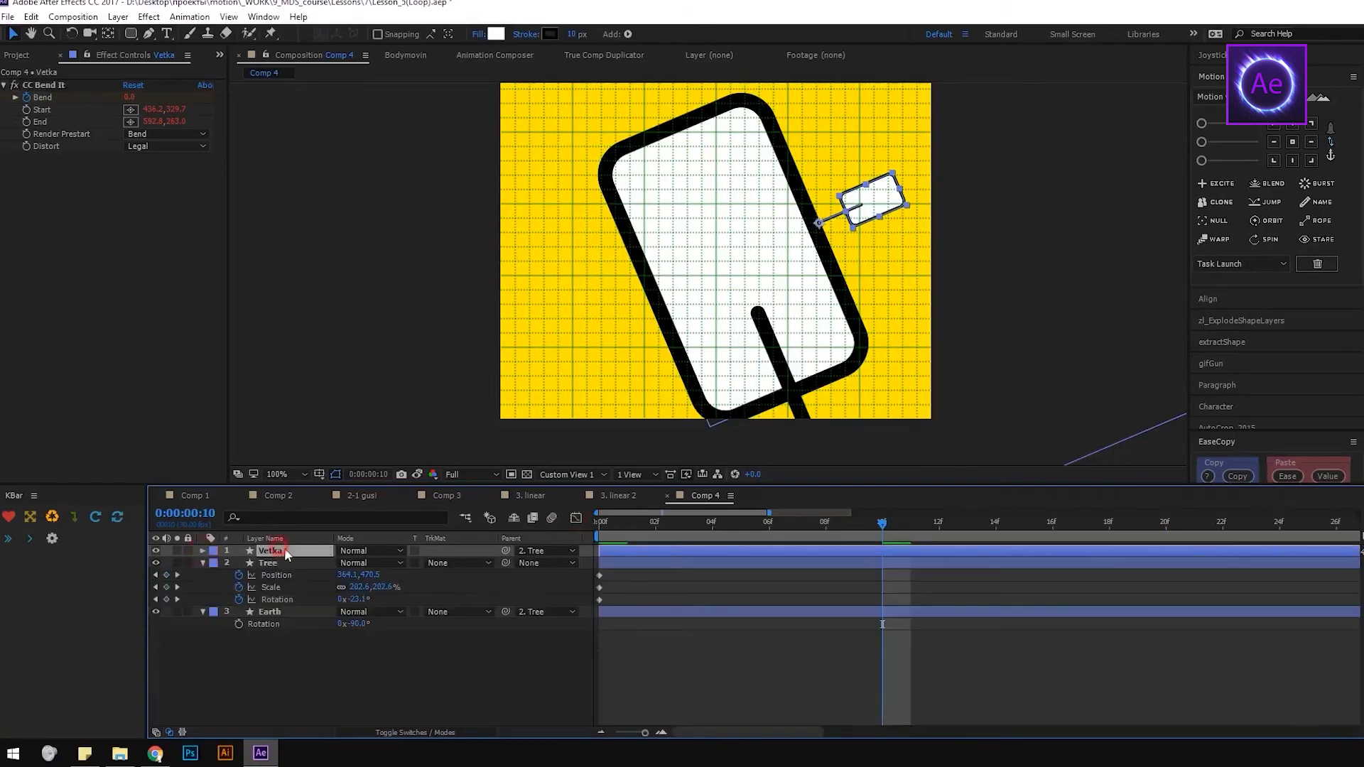
left_click_drag(298, 564, 294, 596)
key("space")
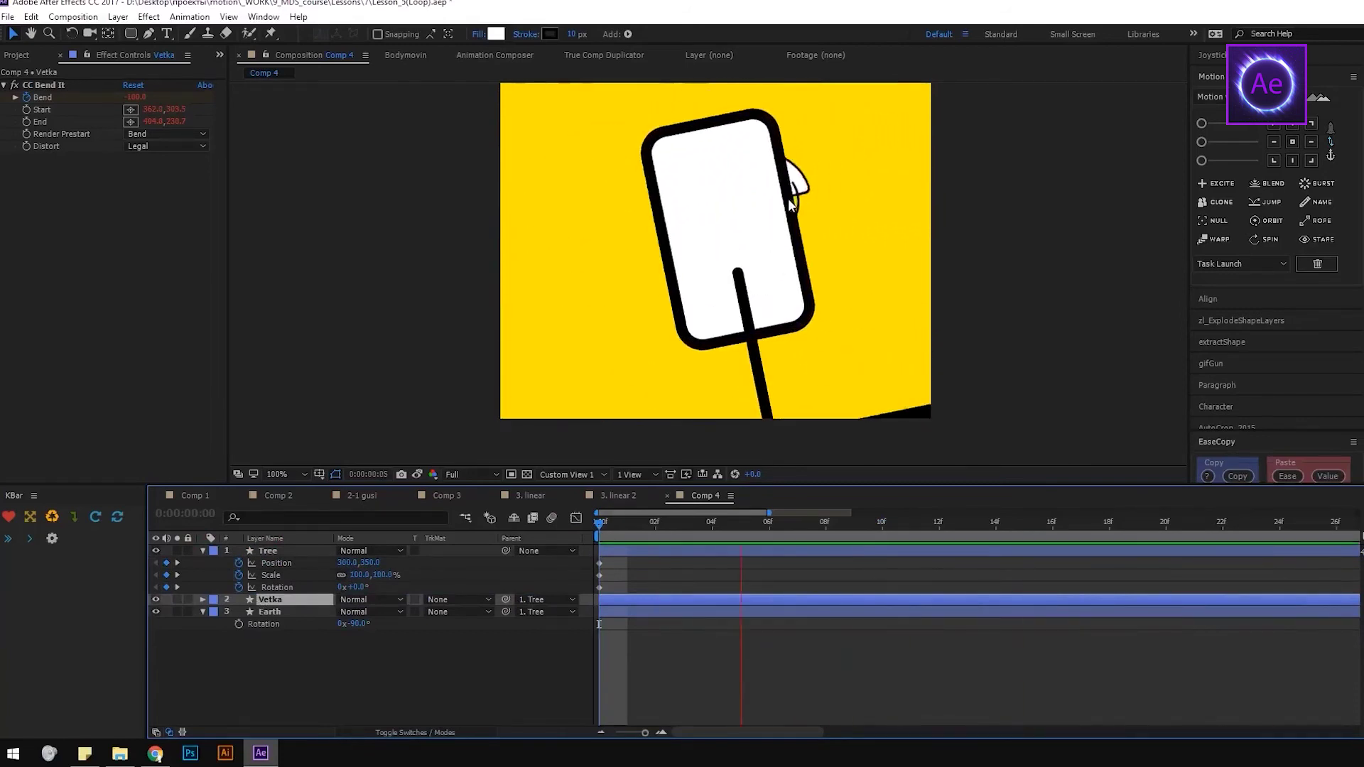
key("space")
Deepen the easing on the Tree layer's rotation keyframes with the speed-graph influence handles.
left_click(653, 553)
key("semicolon")
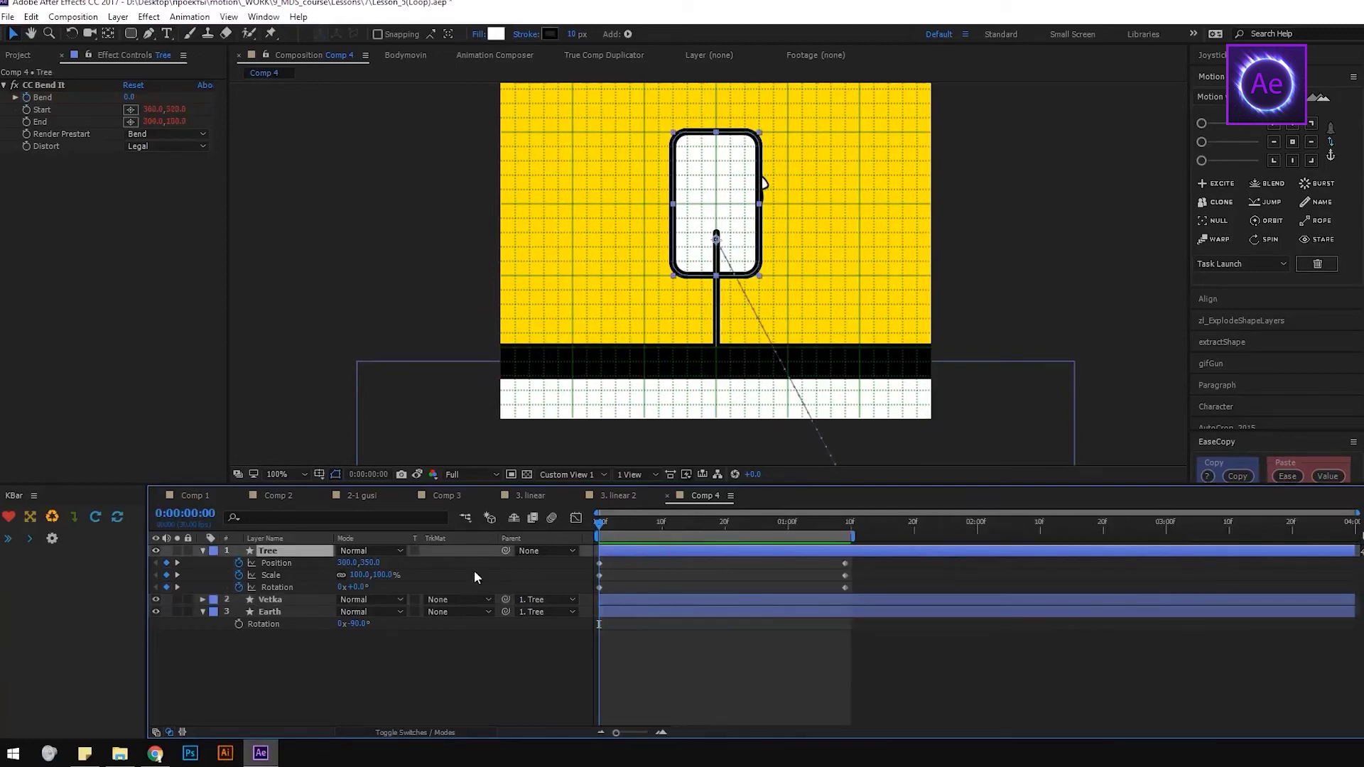
key("shift+F3")
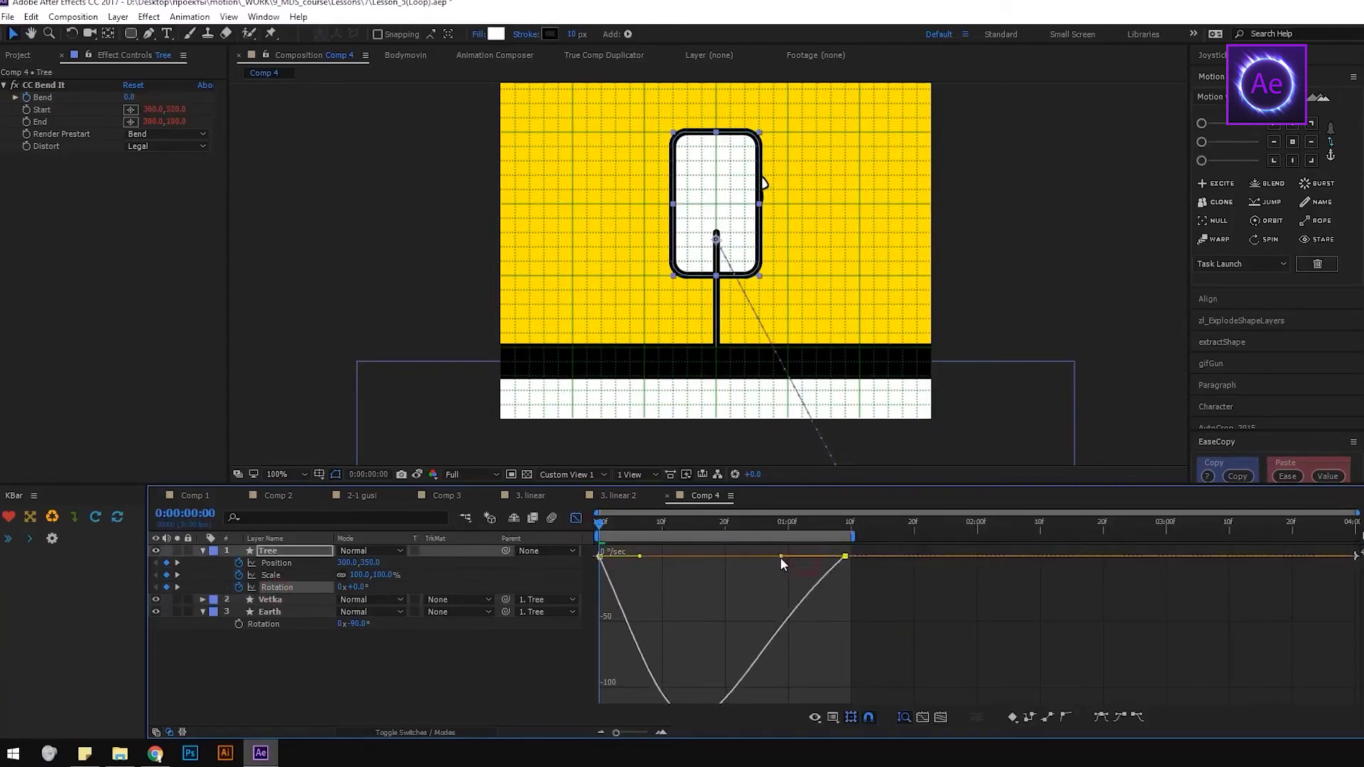
left_click_drag(777, 557, 770, 556)
left_click_drag(659, 556, 667, 559)
left_click_drag(772, 558, 767, 556)
left_click(577, 517)
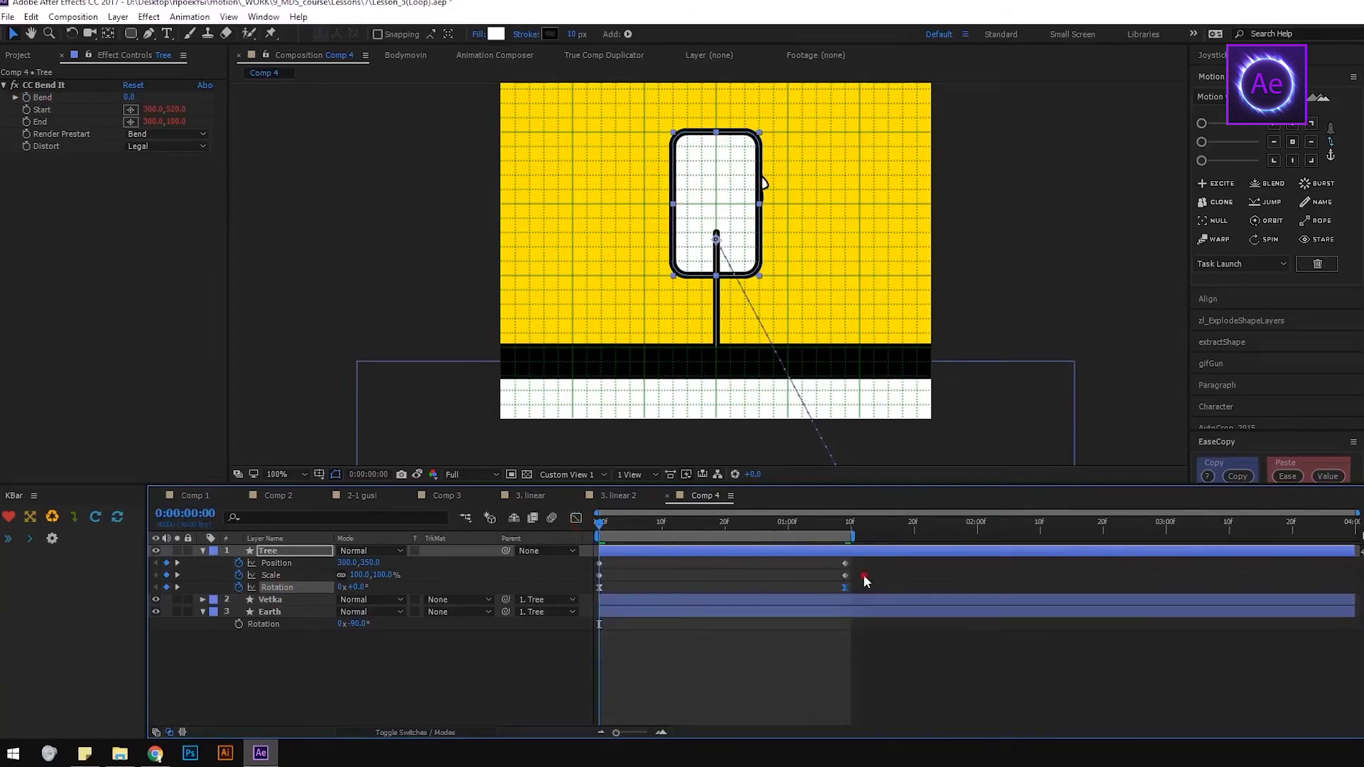
Reshape the Tree layer's Position and Scale easing curves and preview the growing tree.
left_click_drag(864, 575, 582, 555)
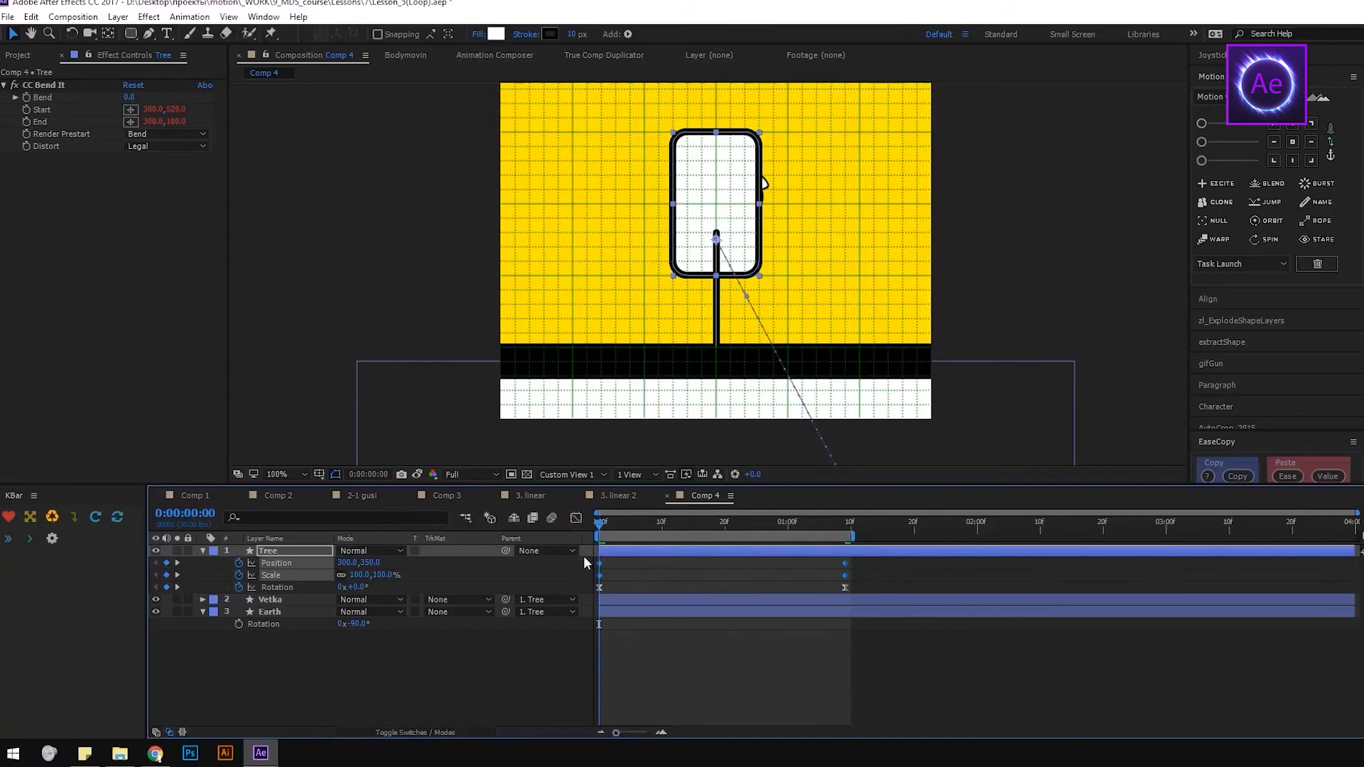
left_click(577, 517)
left_click_drag(629, 659, 638, 649)
left_click(669, 675)
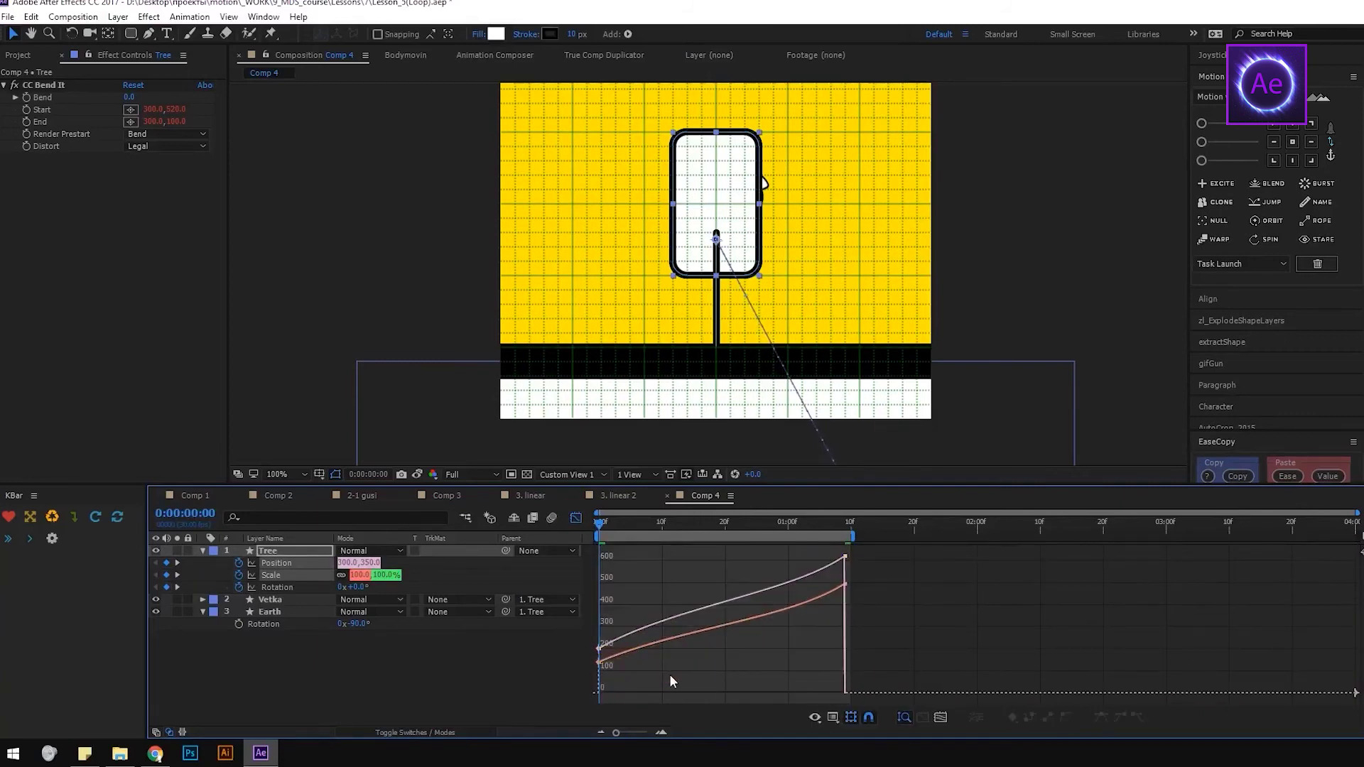
key("space")
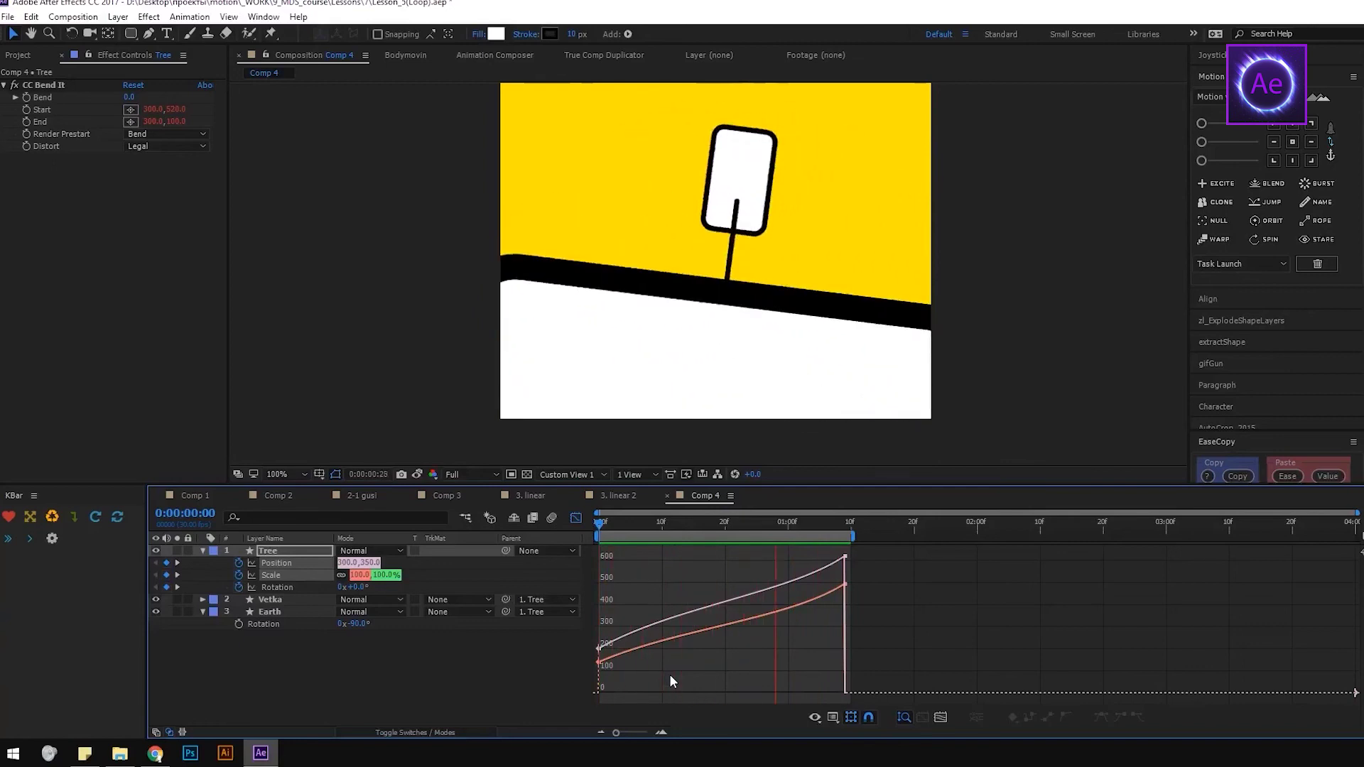
key("space")
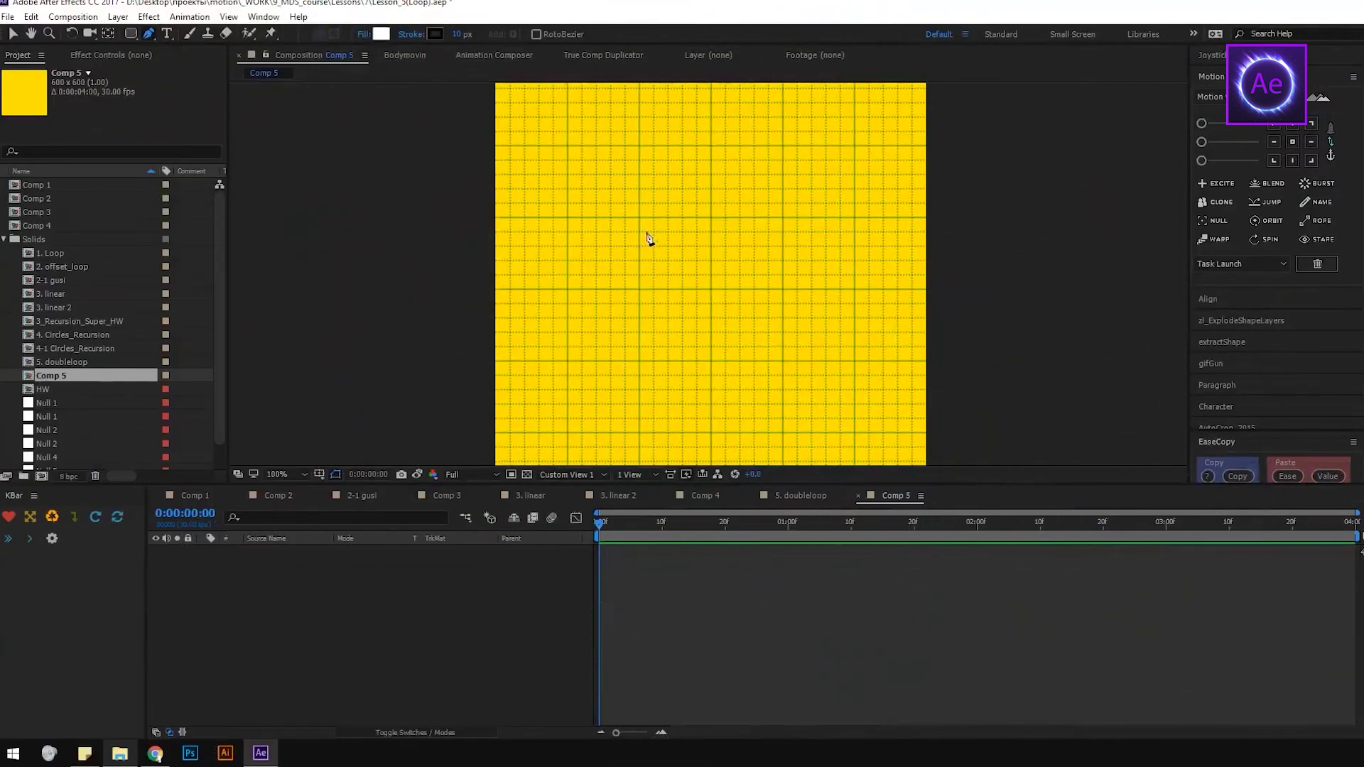
Draw a line, keyframe Rotation 0° at frame 0 and 180° at frame 20, and add loopOut('continue').
left_click(638, 218)
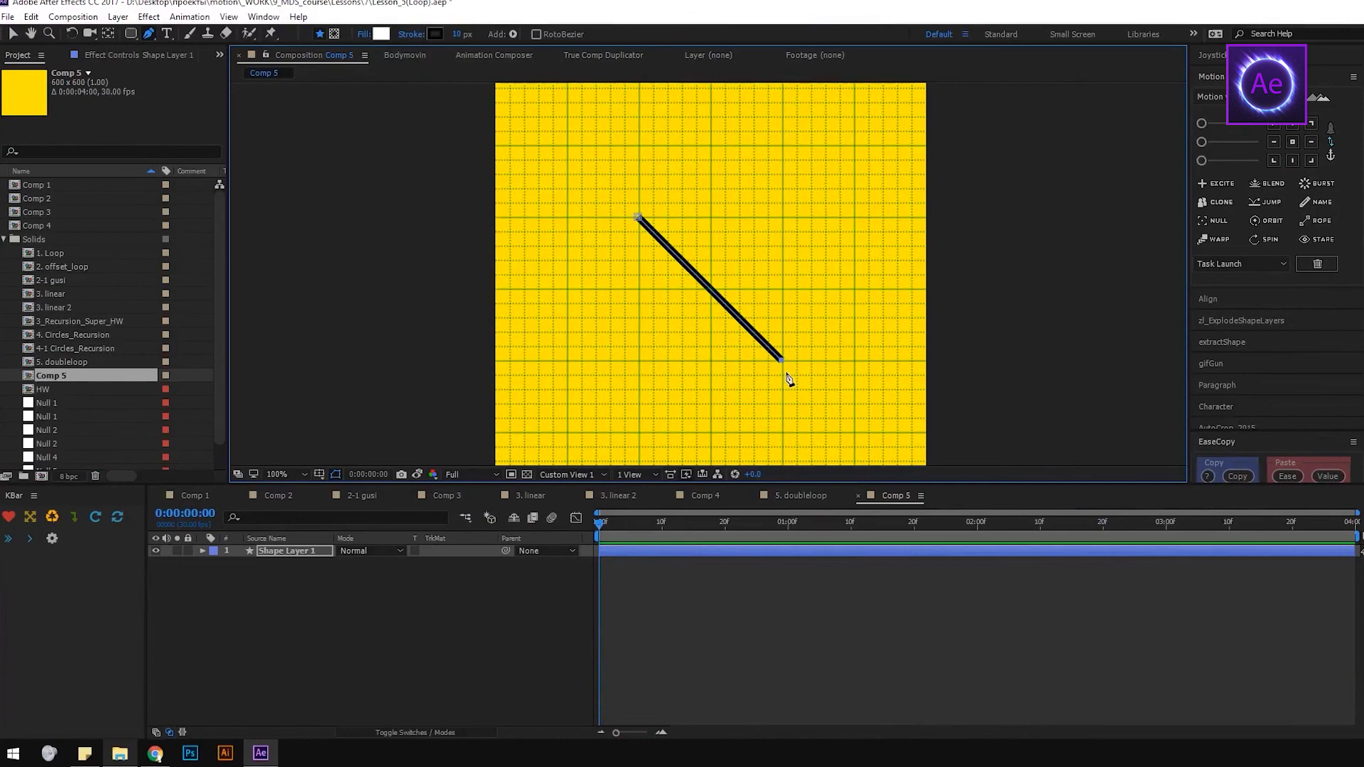
left_click(239, 562)
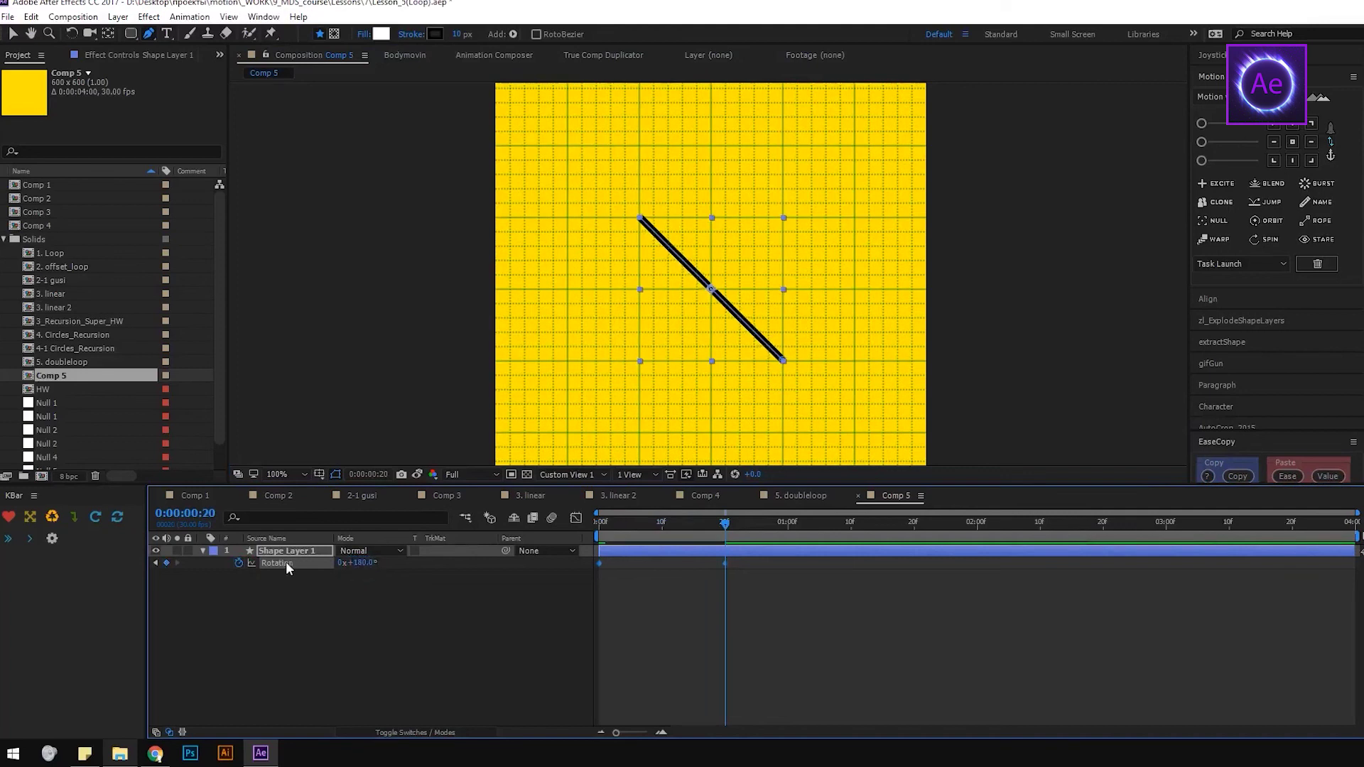
left_click(239, 562, "alt")
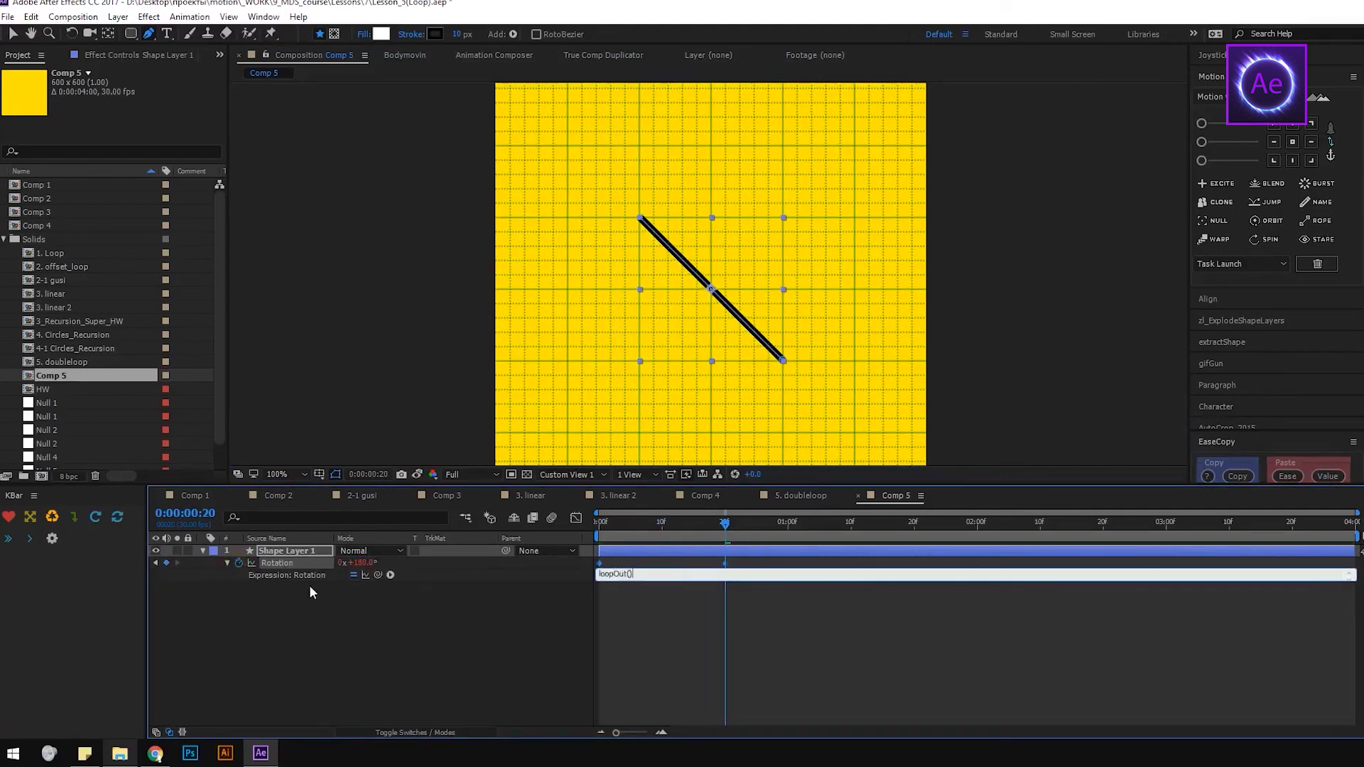
left_click(359, 650)
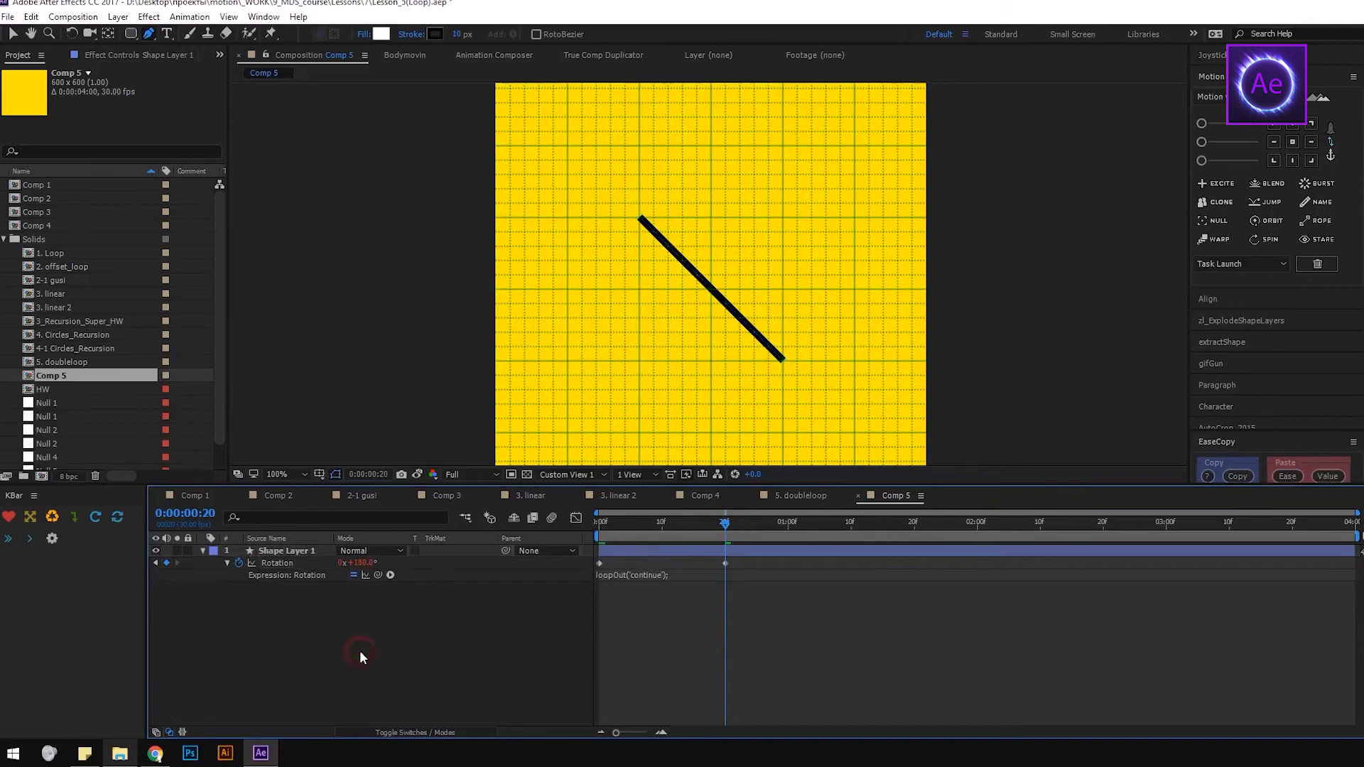
key("space")
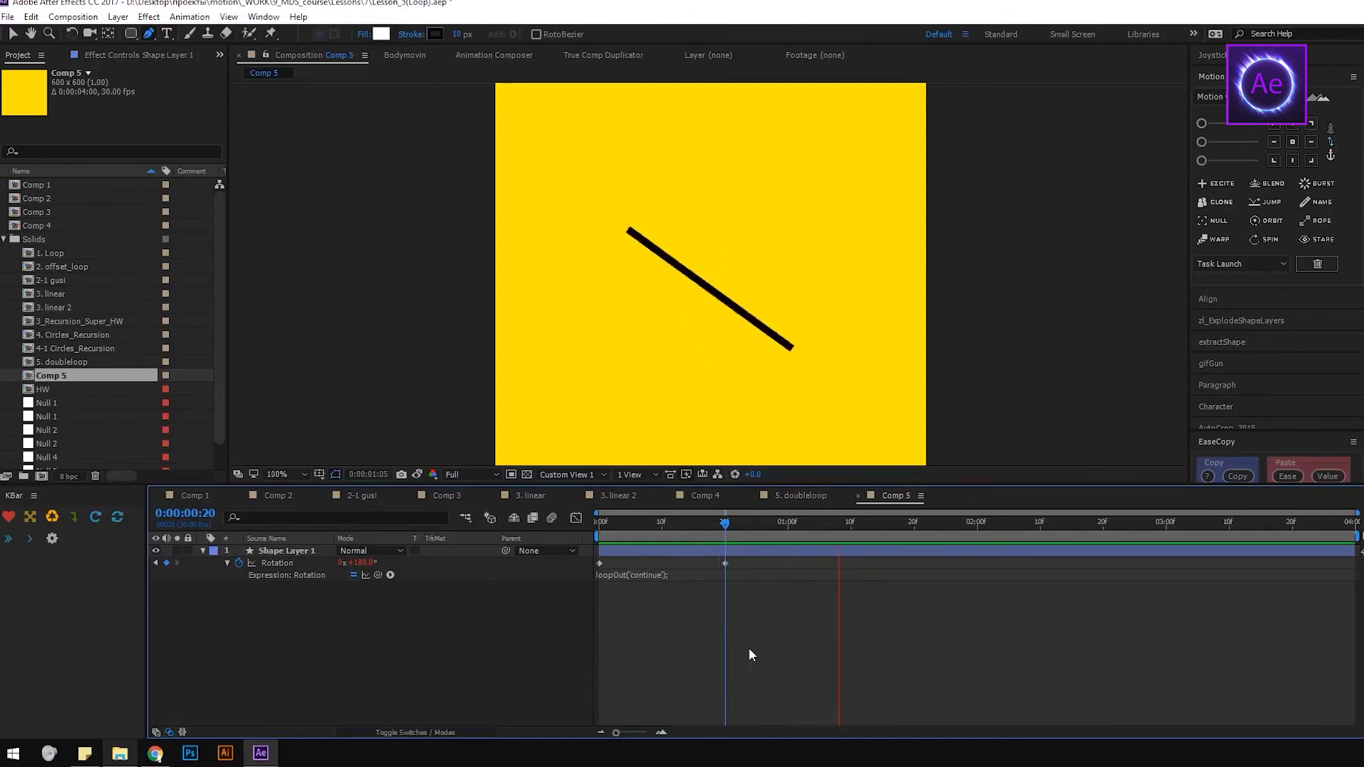
key("space")
key("ctrl+apostrophe")
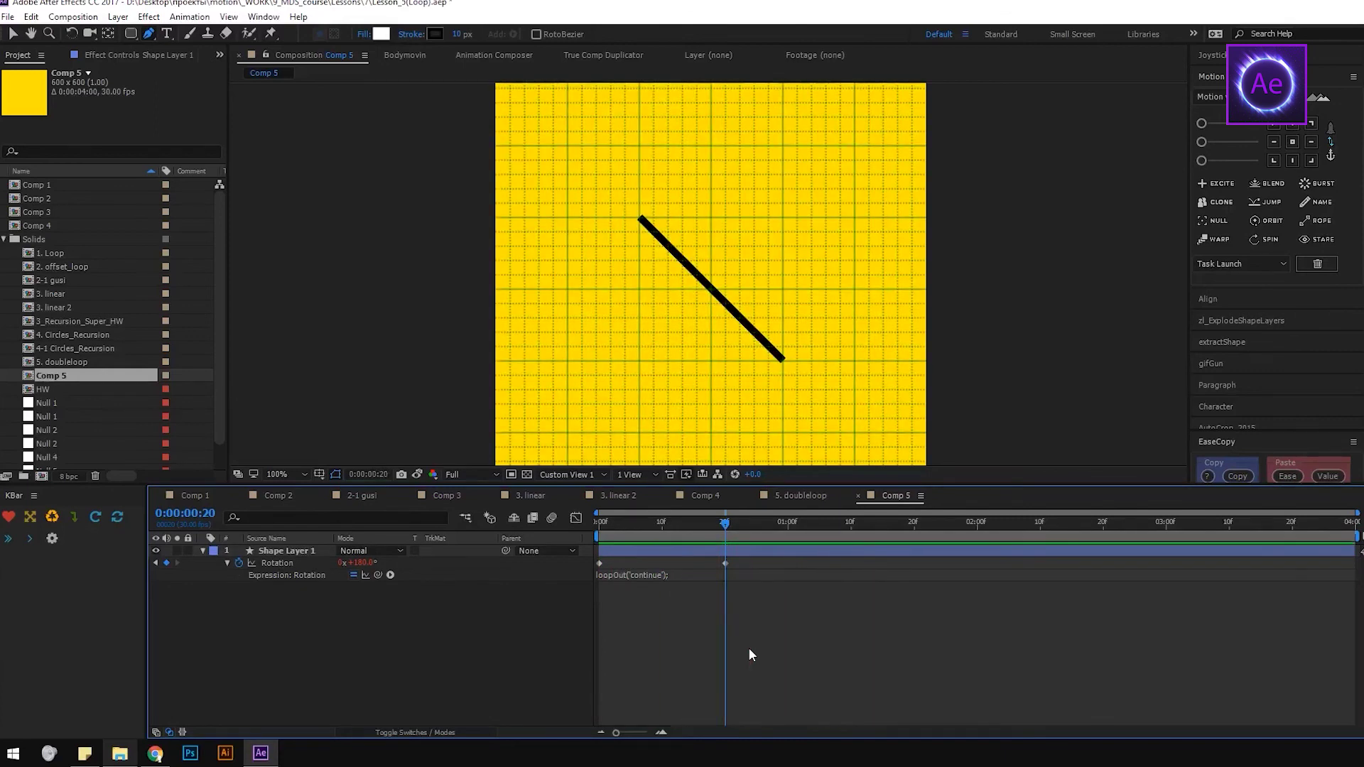